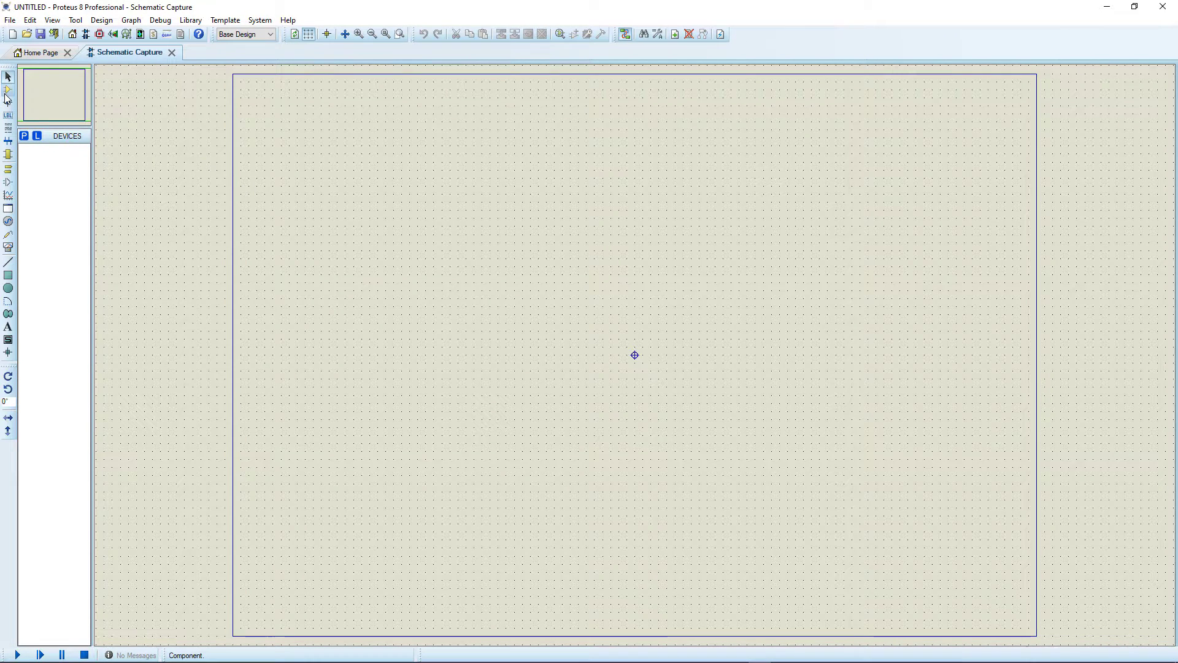
Switch the schematic to component placement and open the Pick Devices library browser.
left_click(8, 90)
left_click(24, 136)
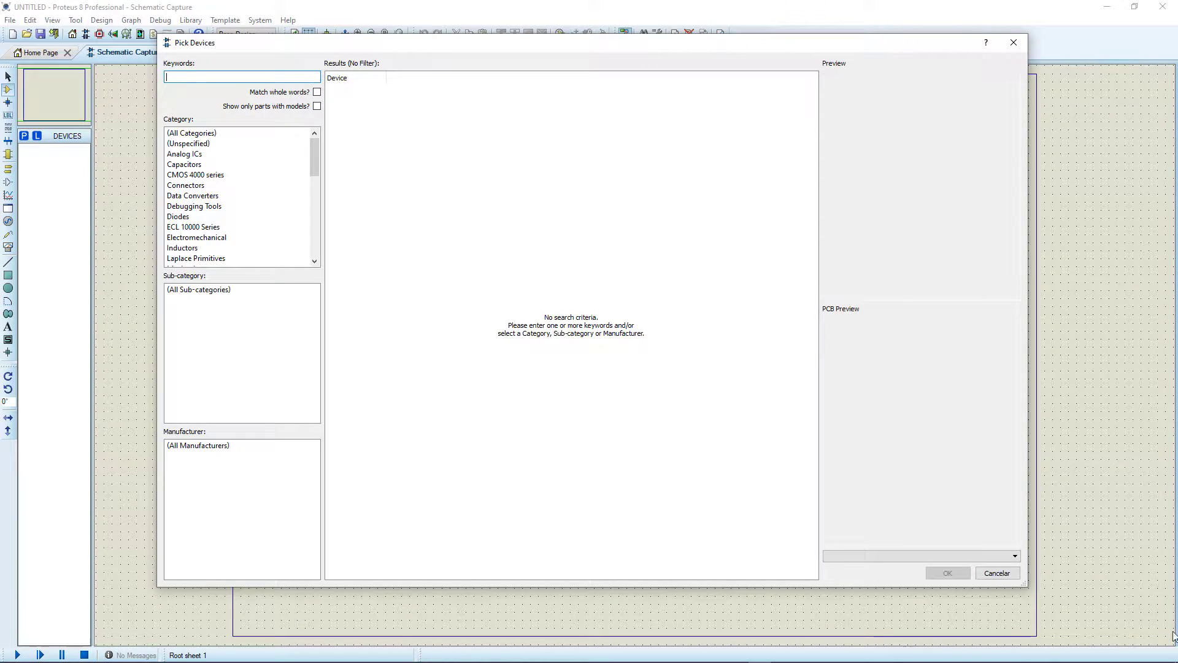
Switch to the desktop, move the PDS.EXE shortcut to an empty area and open its file location.
left_click(1176, 657)
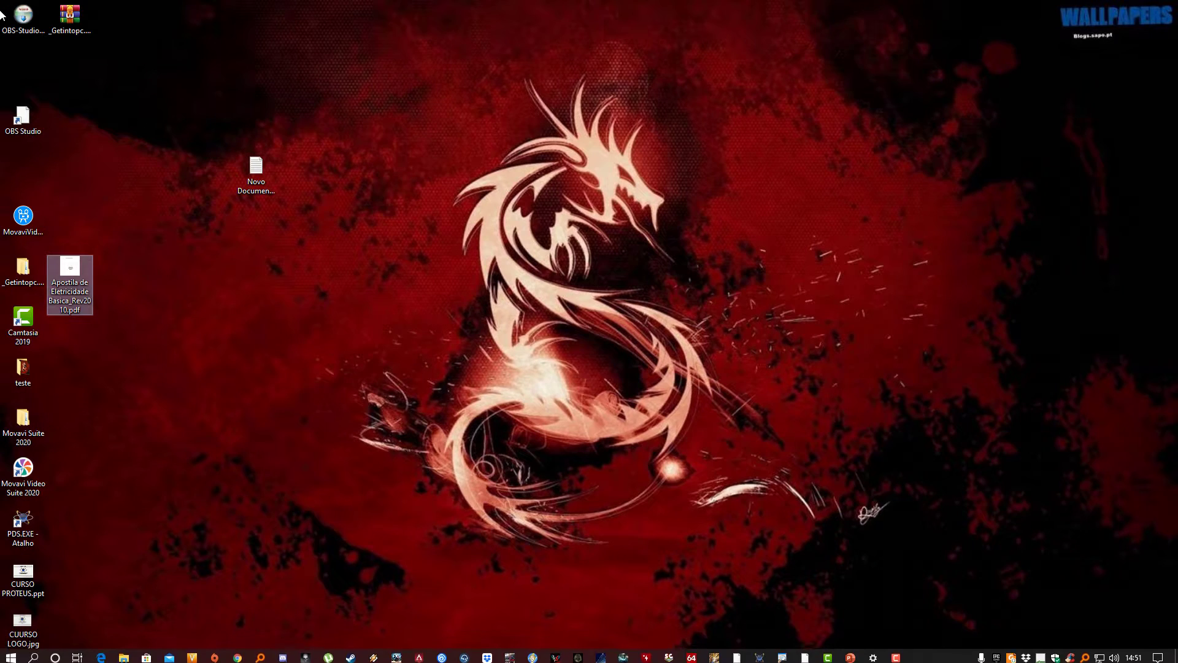
left_click_drag(25, 526, 396, 277)
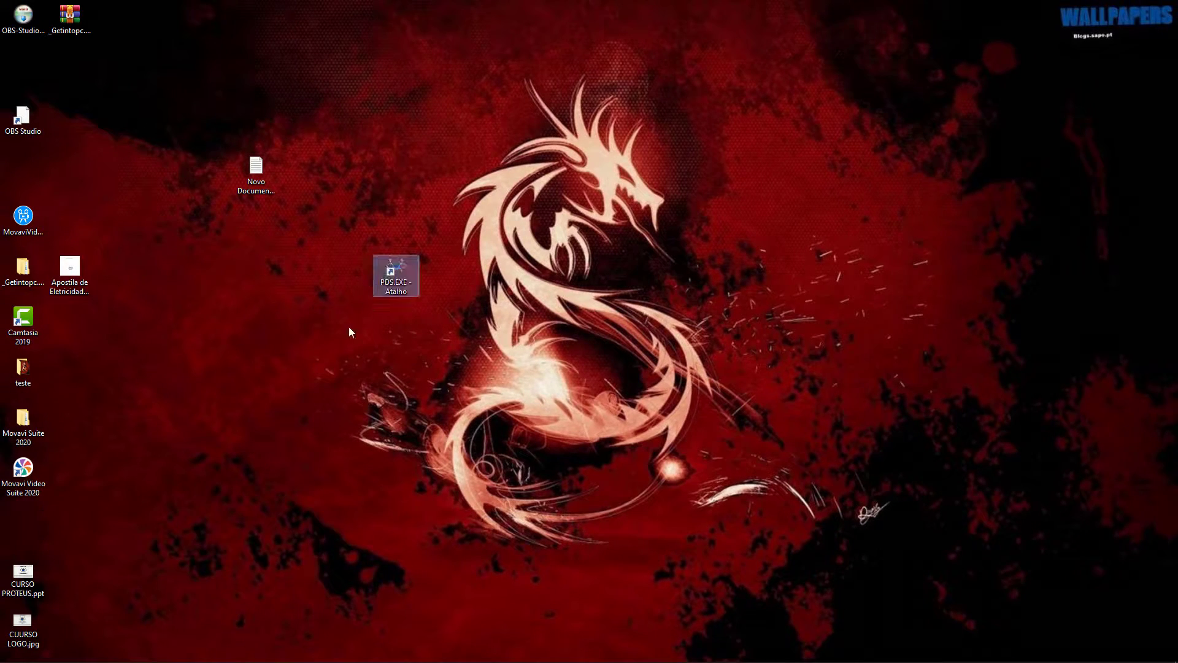
right_click(400, 283)
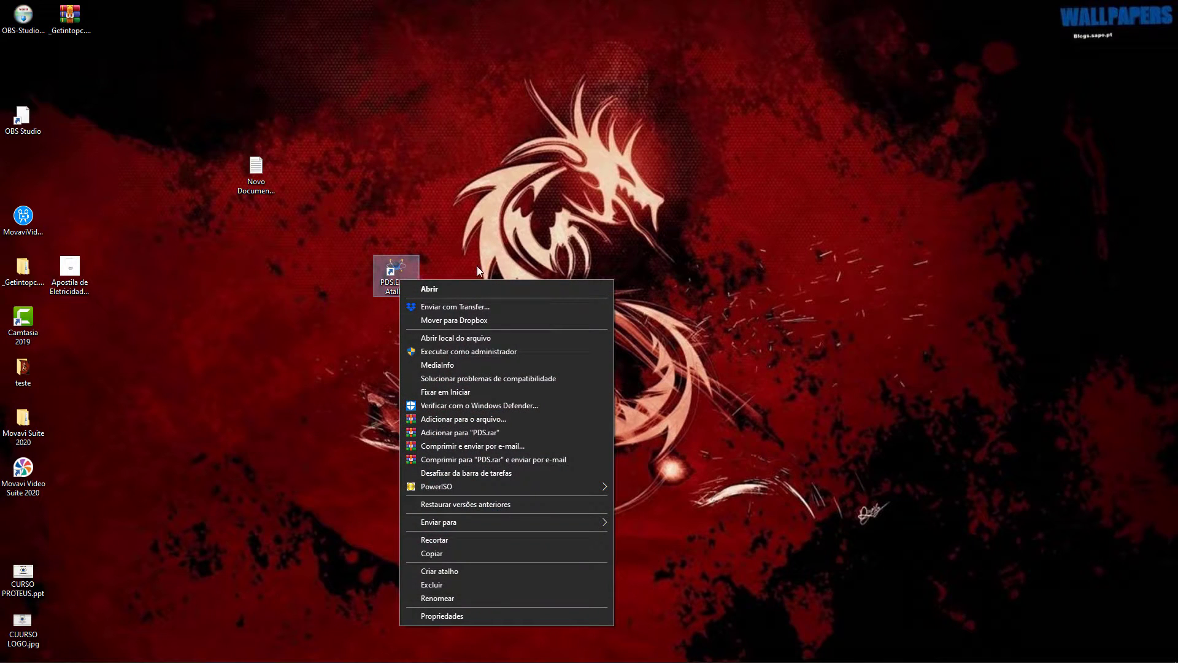
left_click(464, 338)
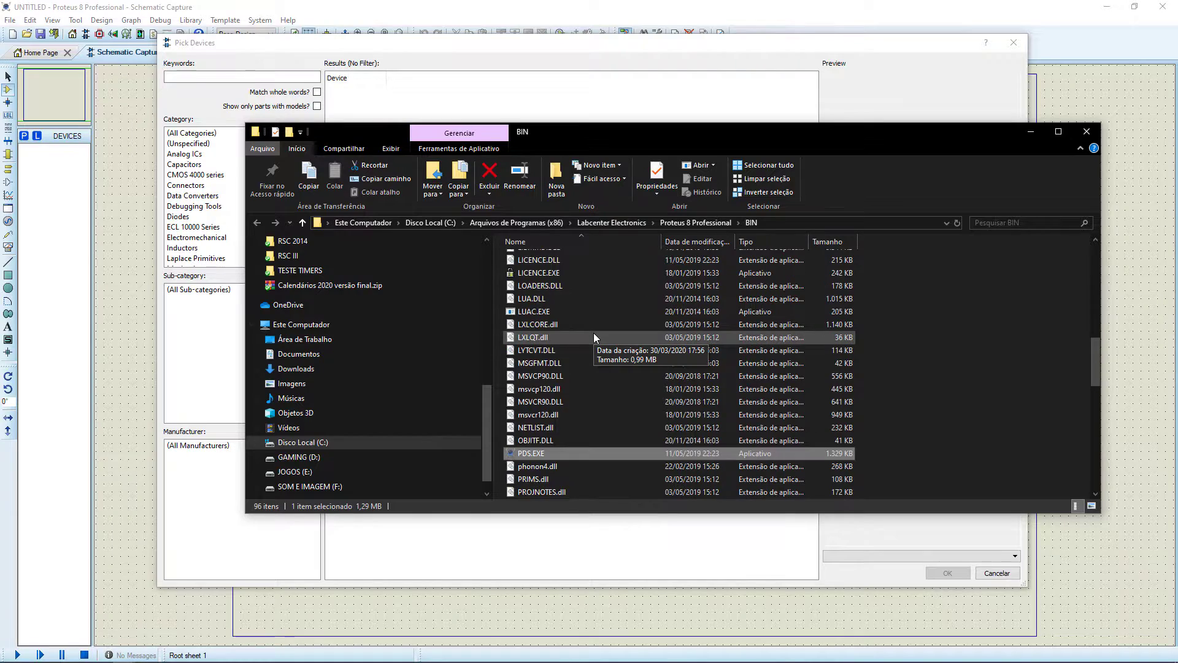
Open the compatibility properties of PDS.EXE in the Proteus BIN folder.
scroll(582, 356, "down", 2)
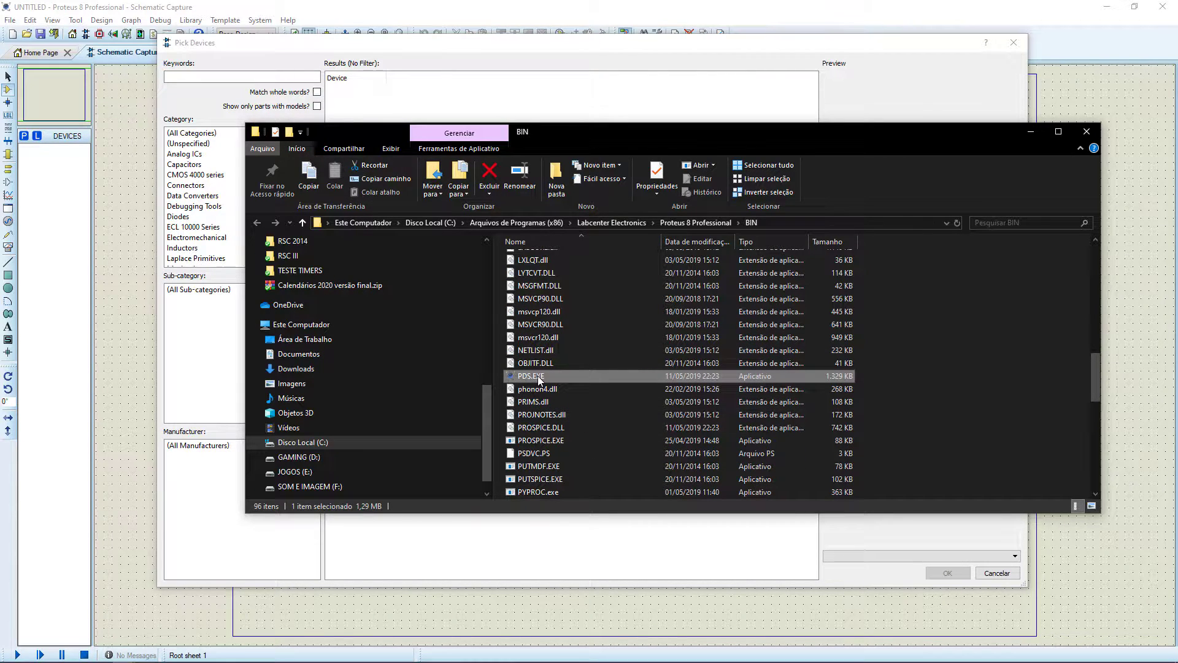
right_click(554, 374)
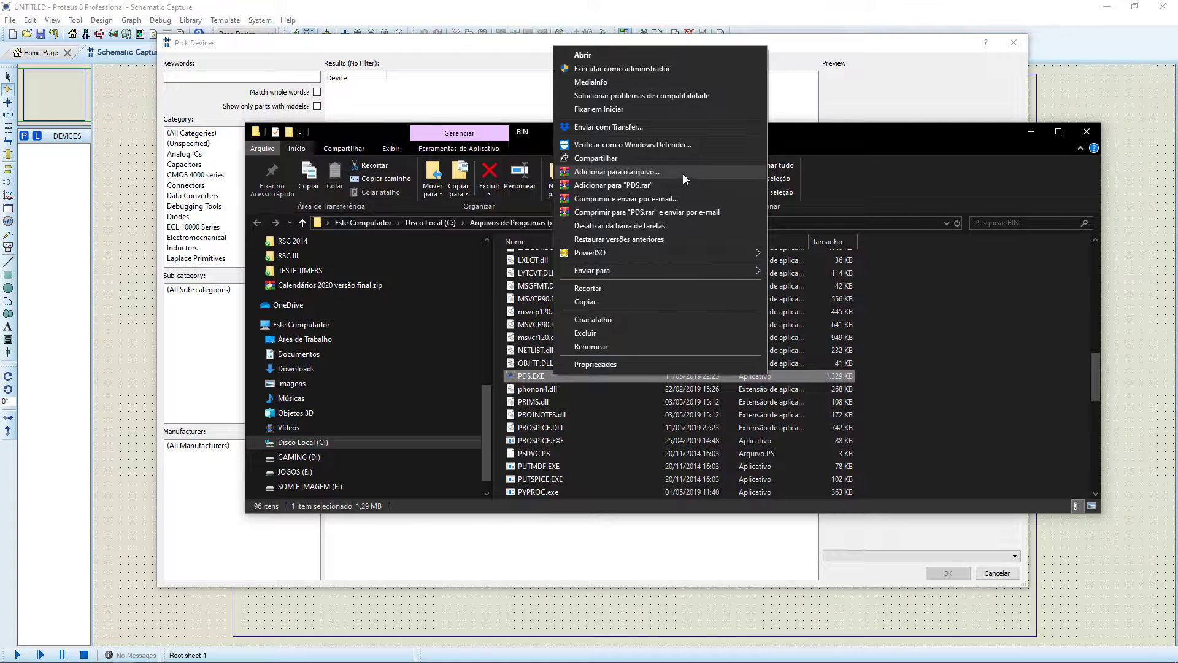
left_click(606, 364)
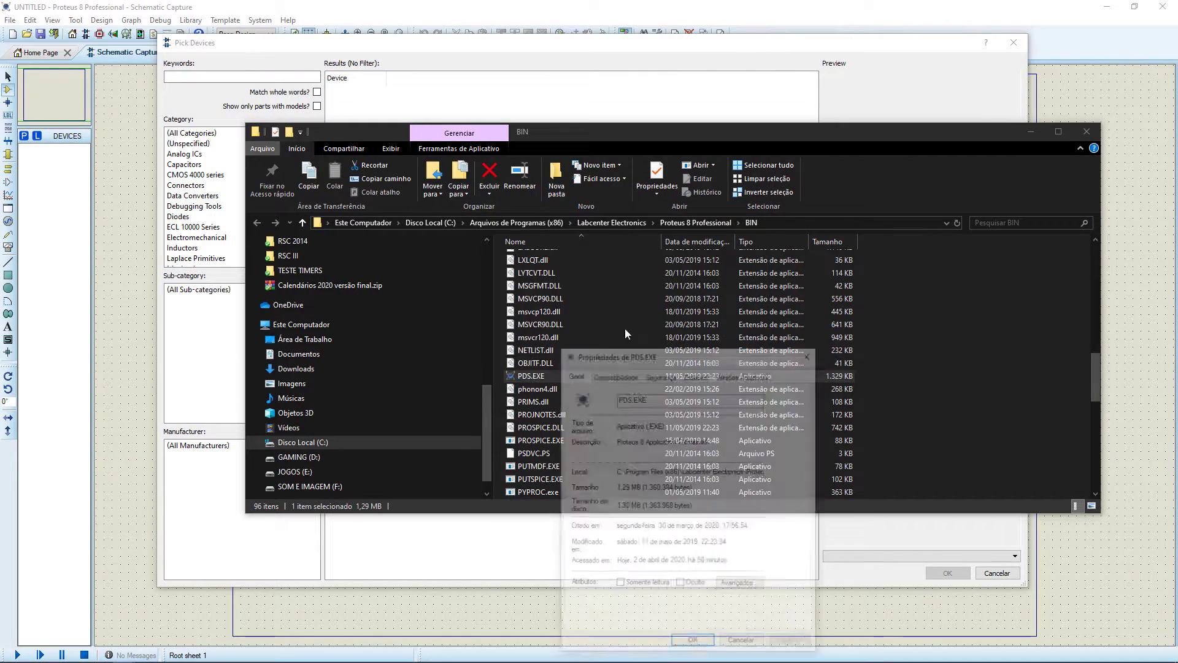
left_click(624, 375)
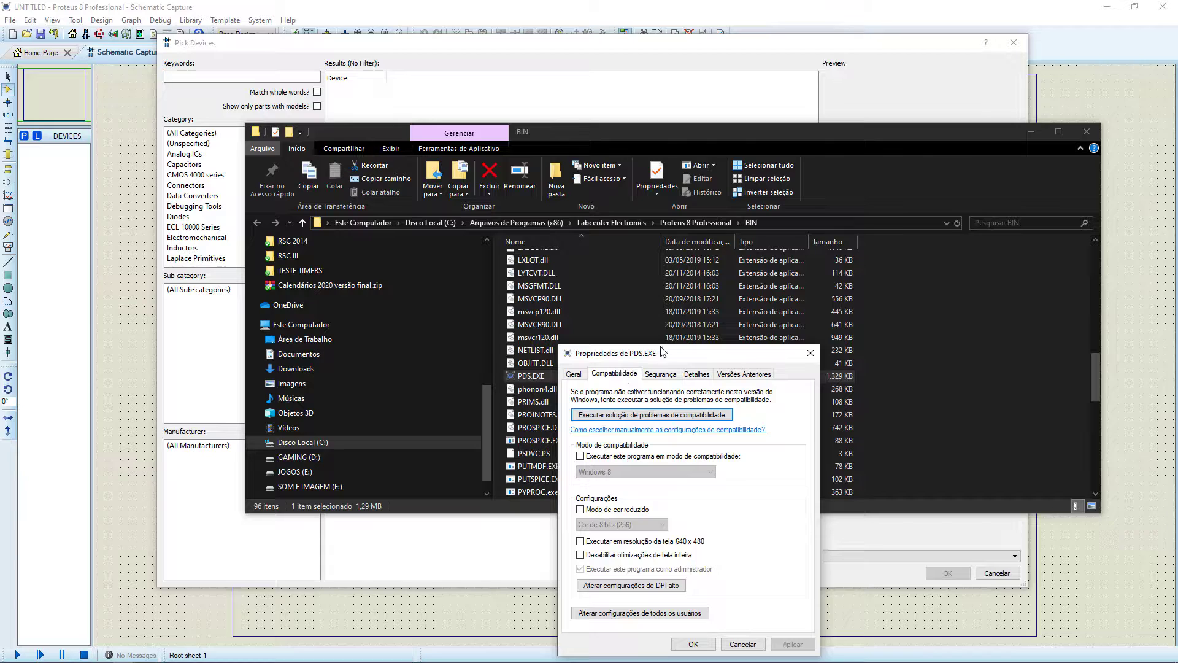
left_click_drag(682, 353, 679, 204)
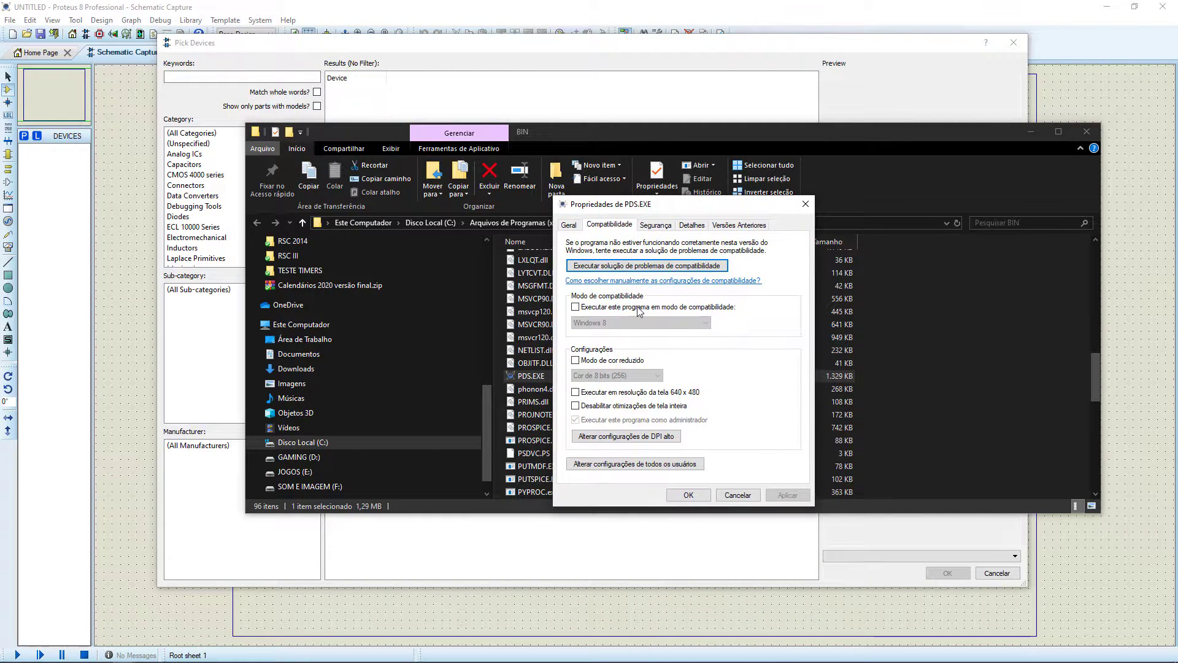
Accept the all-users compatibility settings of PDS.EXE with running as administrator enabled, and close its properties.
left_click(635, 465)
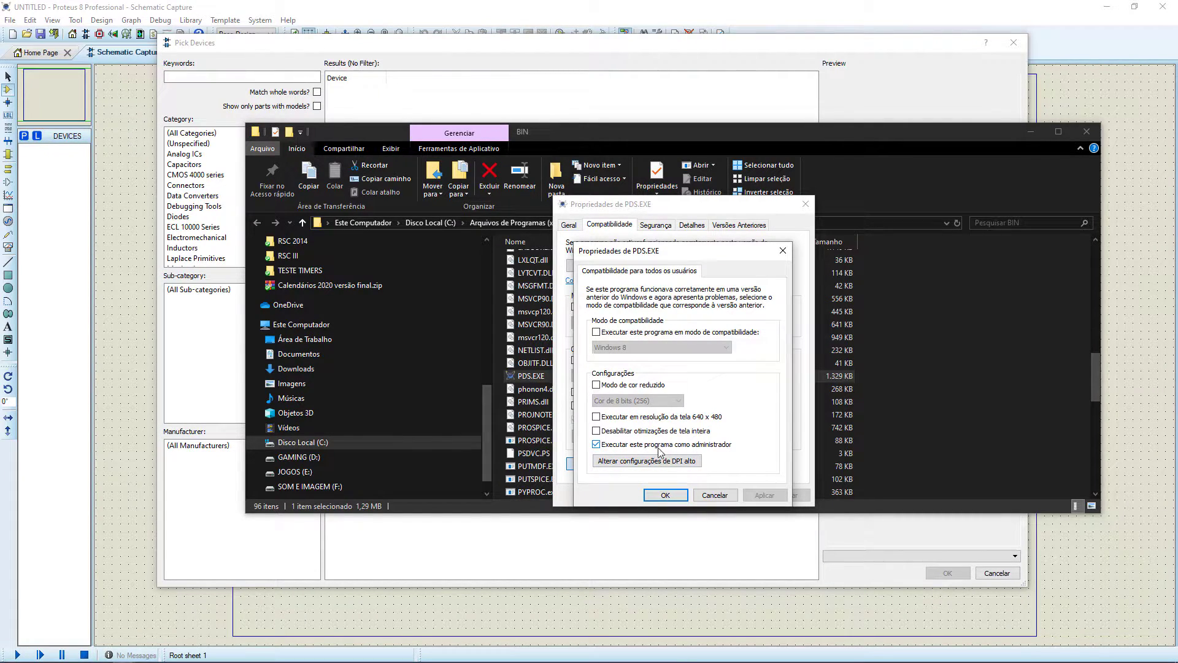
left_click(664, 495)
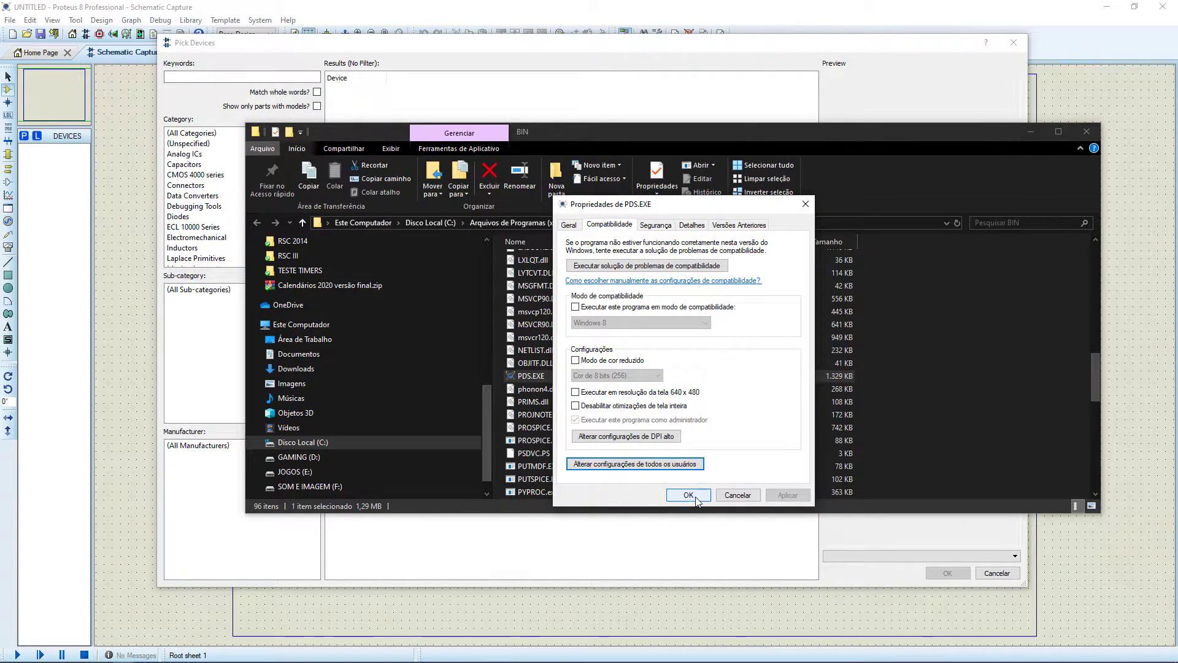
left_click_drag(744, 206, 741, 171)
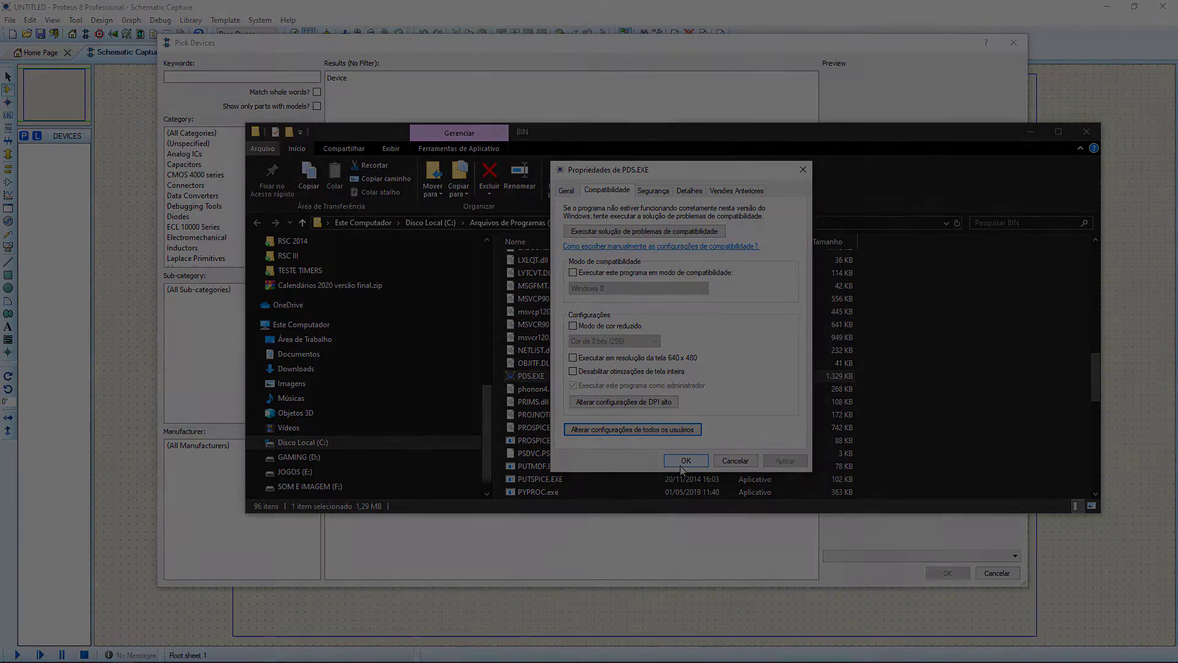
left_click(685, 461)
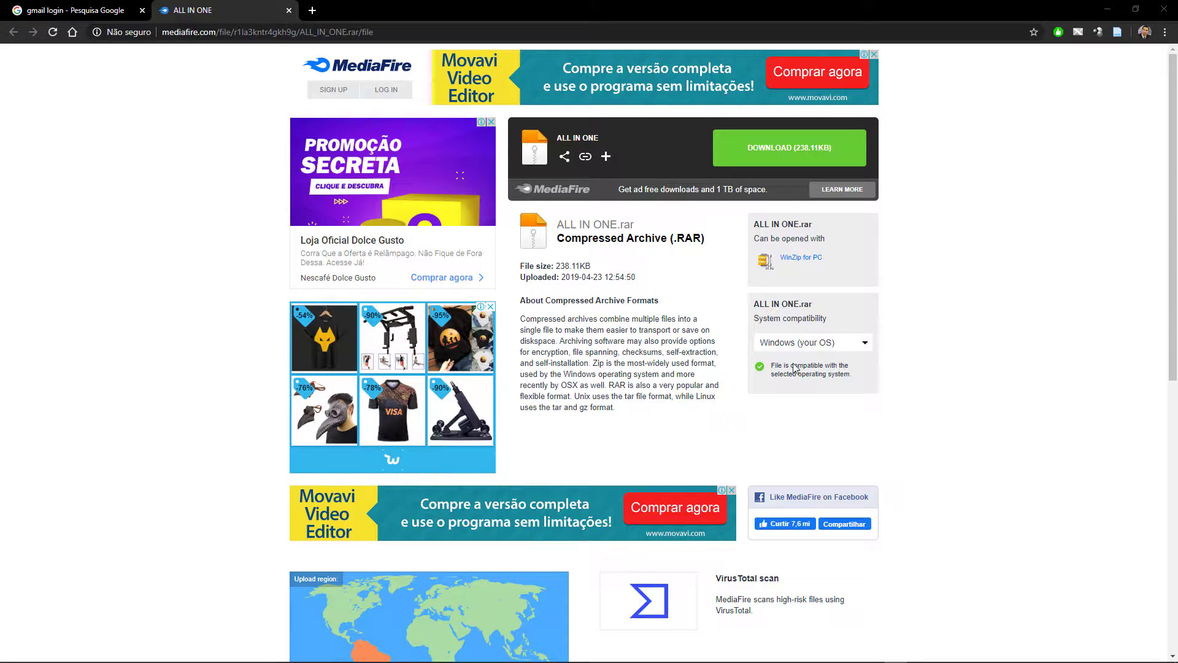
Download ALL IN ONE.rar from MediaFire to the desktop and show the file in its folder.
left_click(784, 161)
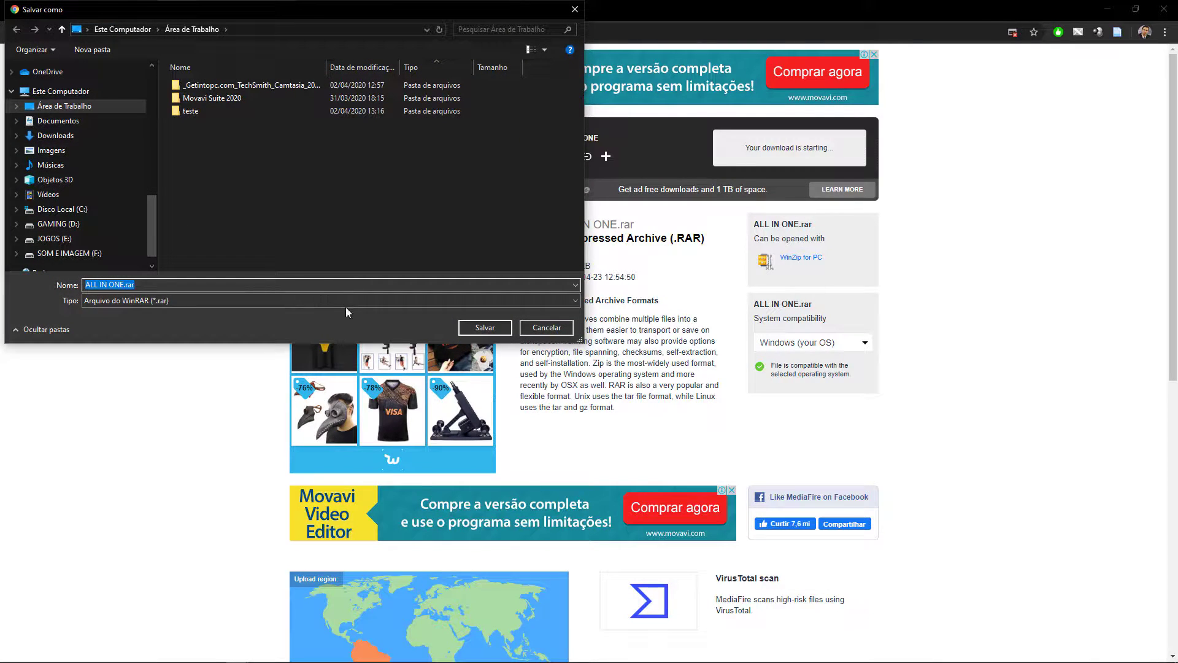
left_click(505, 333)
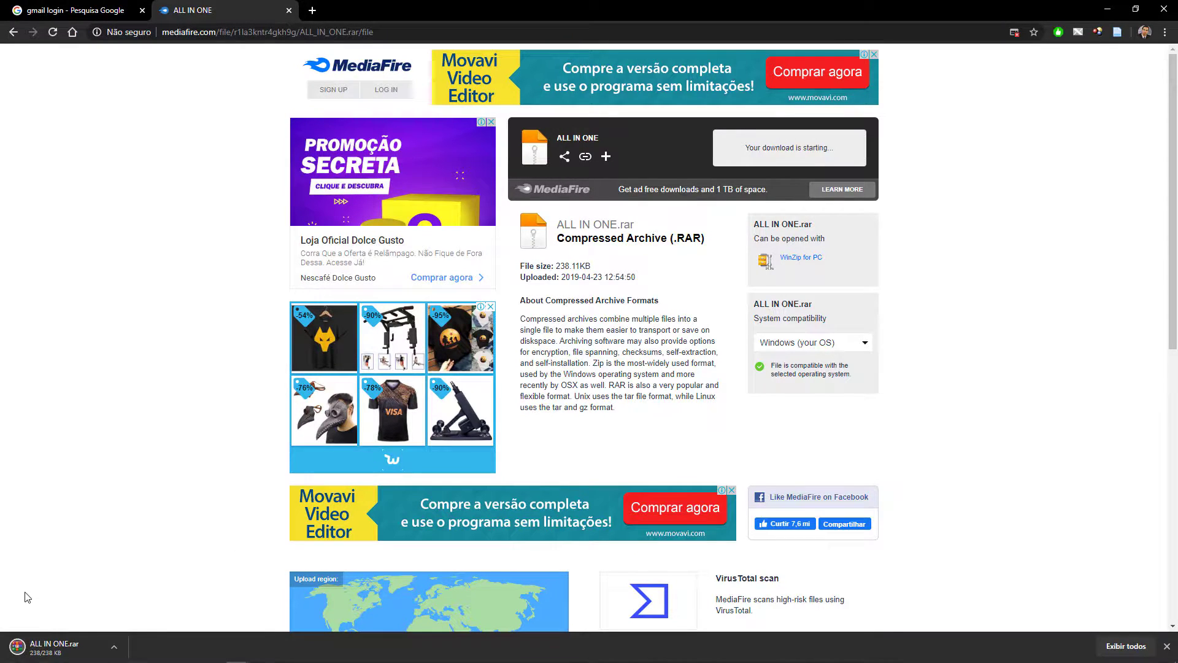
left_click(126, 647)
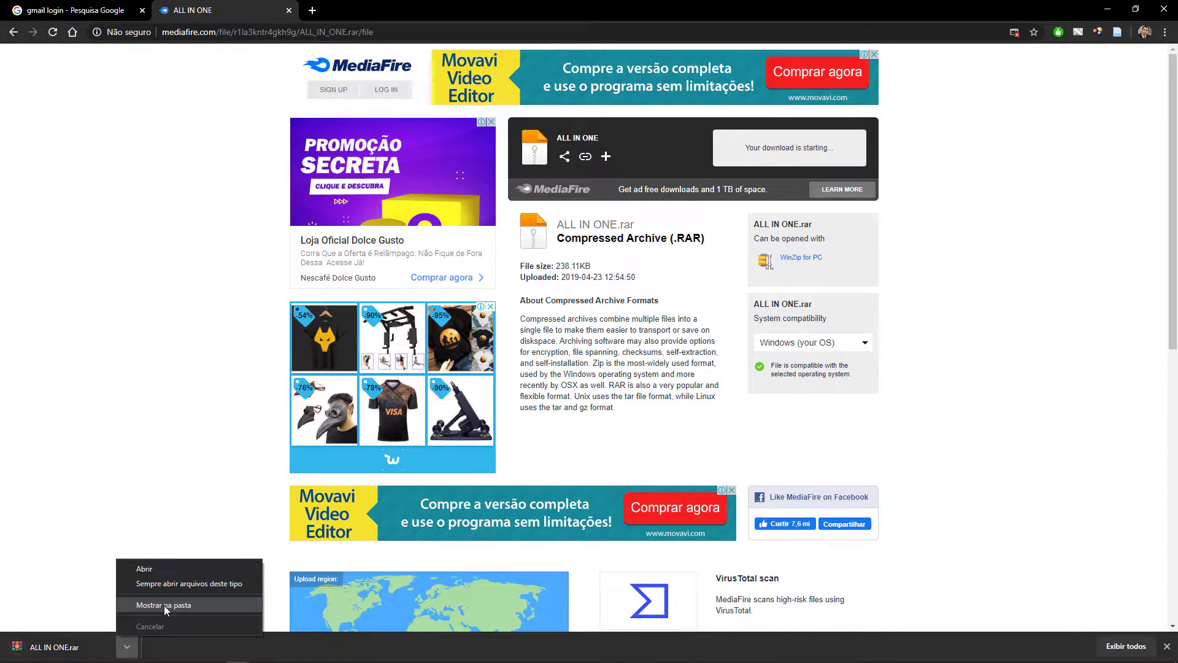
left_click(157, 604)
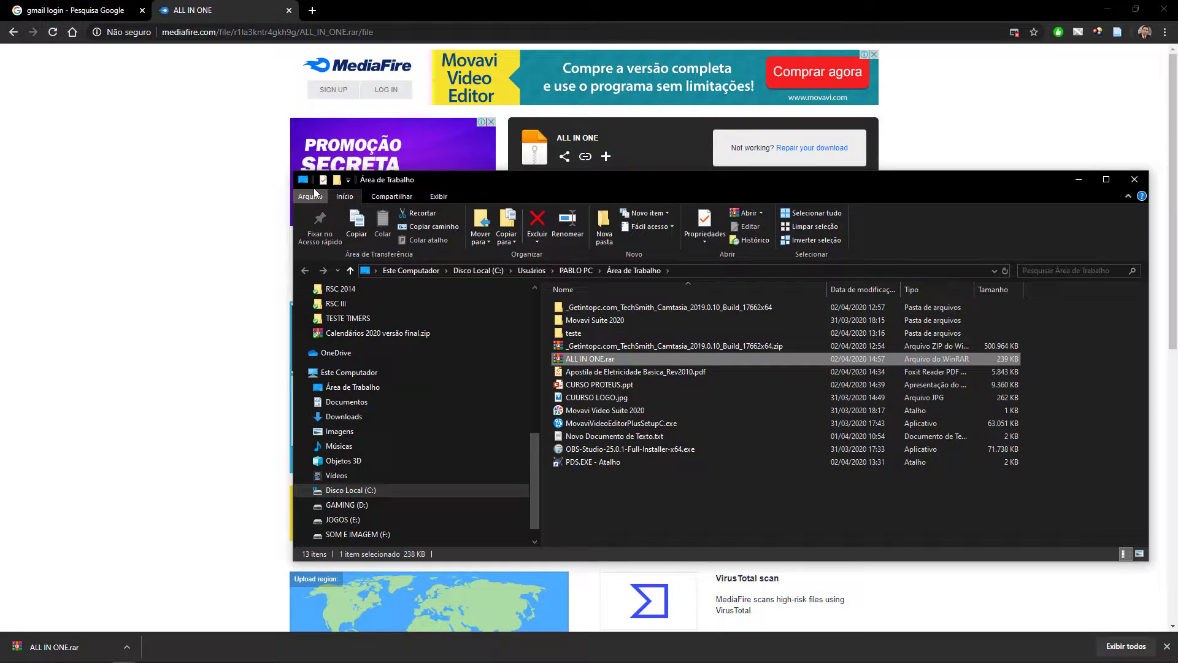
Extract ALL IN ONE.rar to its own ALL IN ONE folder and open the inner ALL IN ONE folder.
right_click(600, 361)
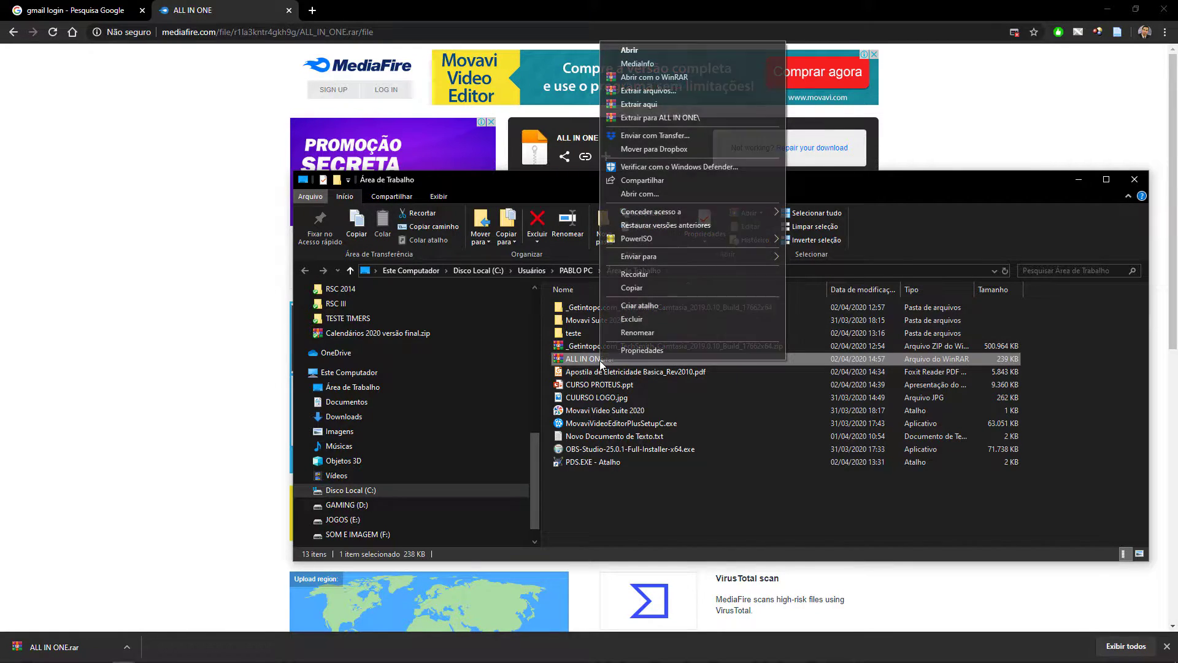
left_click(691, 118)
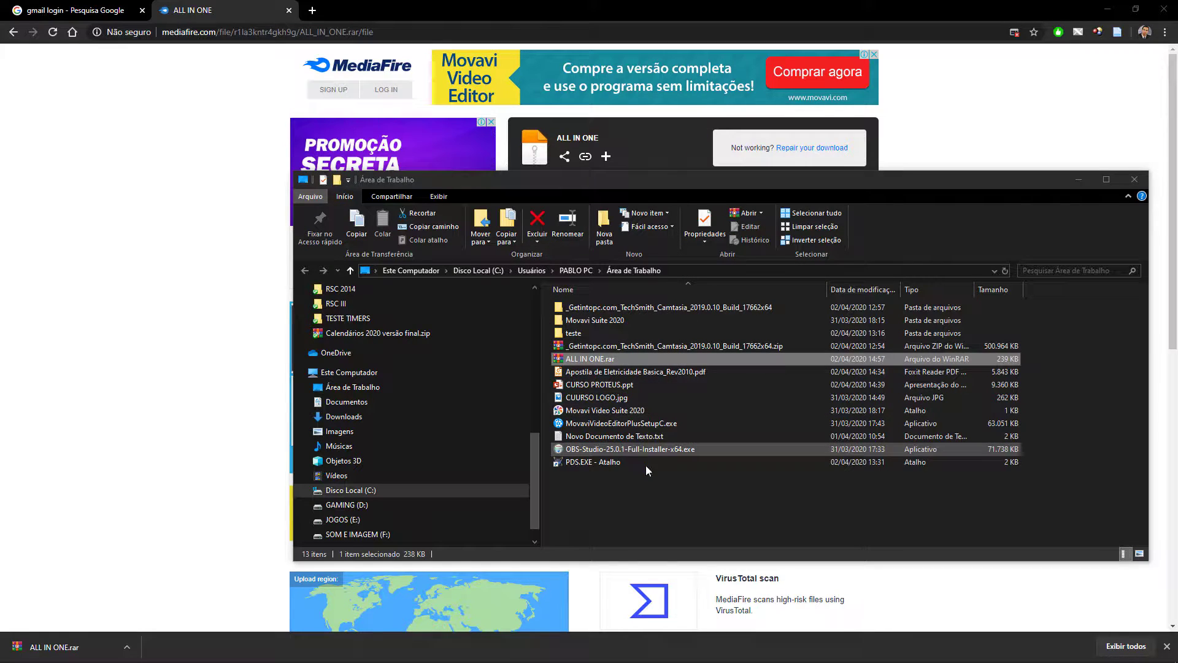
left_click(576, 319)
double_click(576, 319)
double_click(595, 311)
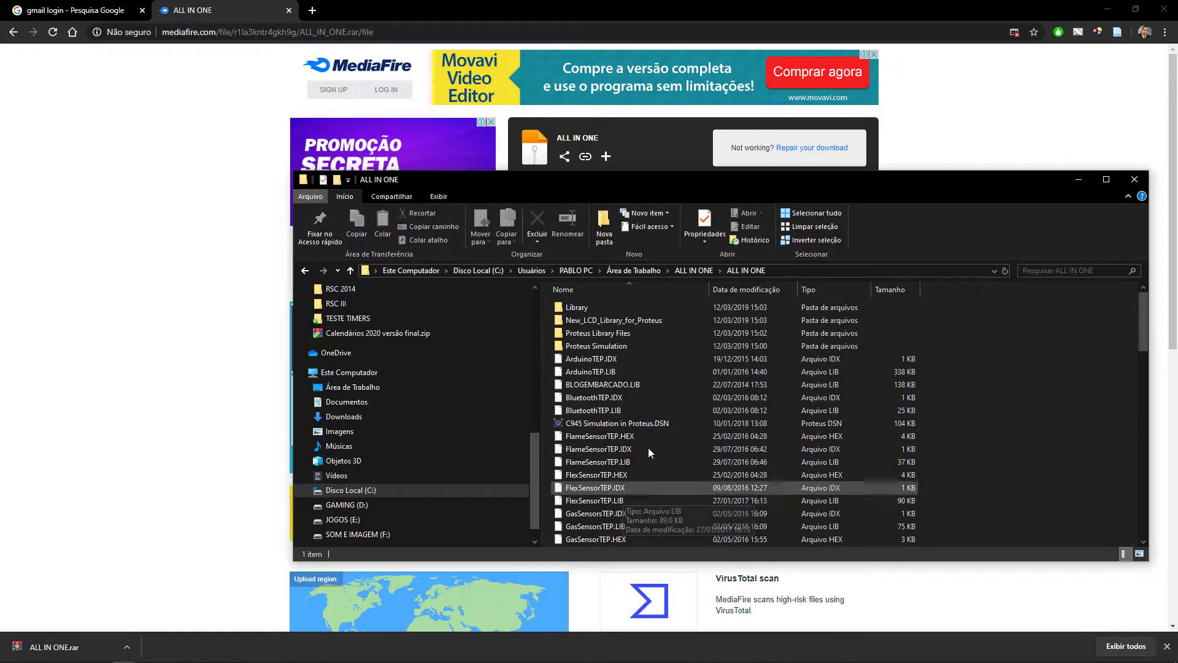
Select all the files and folders in the inner ALL IN ONE folder.
scroll(683, 330, "down", 1)
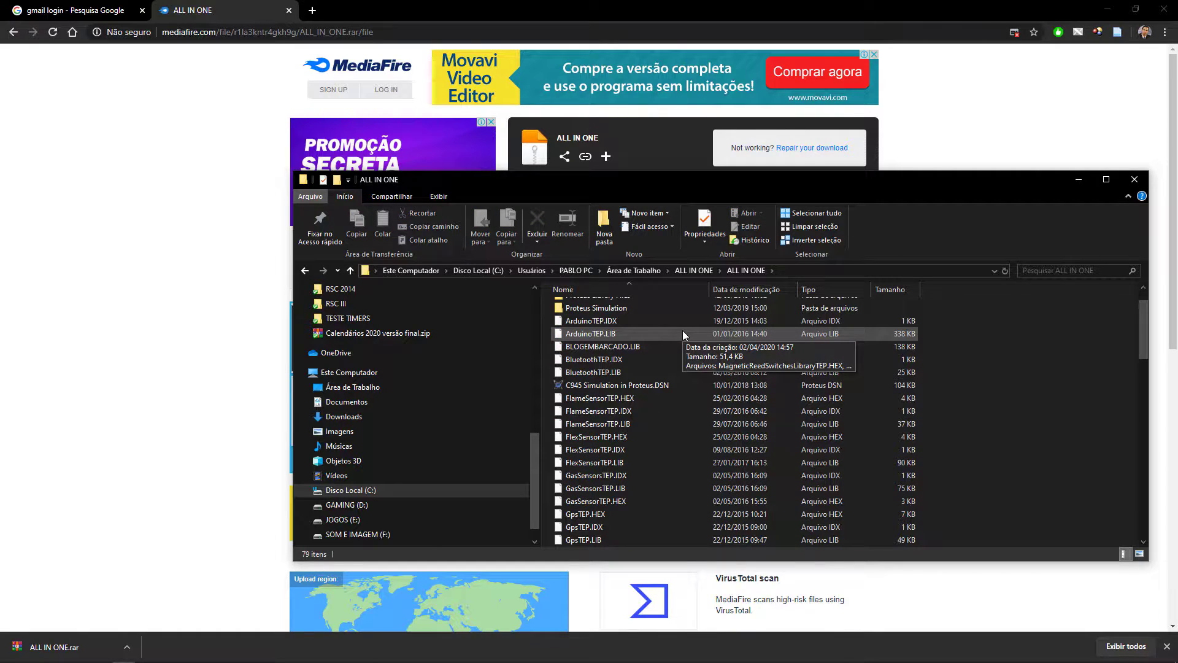
key("ctrl+a")
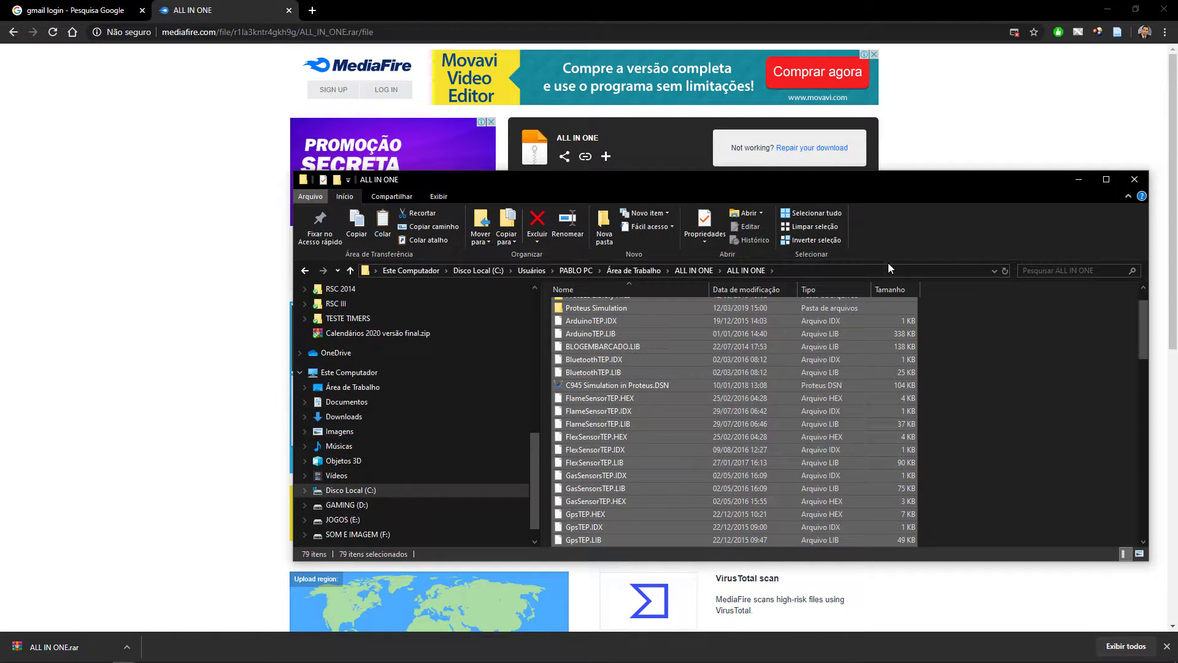
left_click_drag(904, 182, 848, 140)
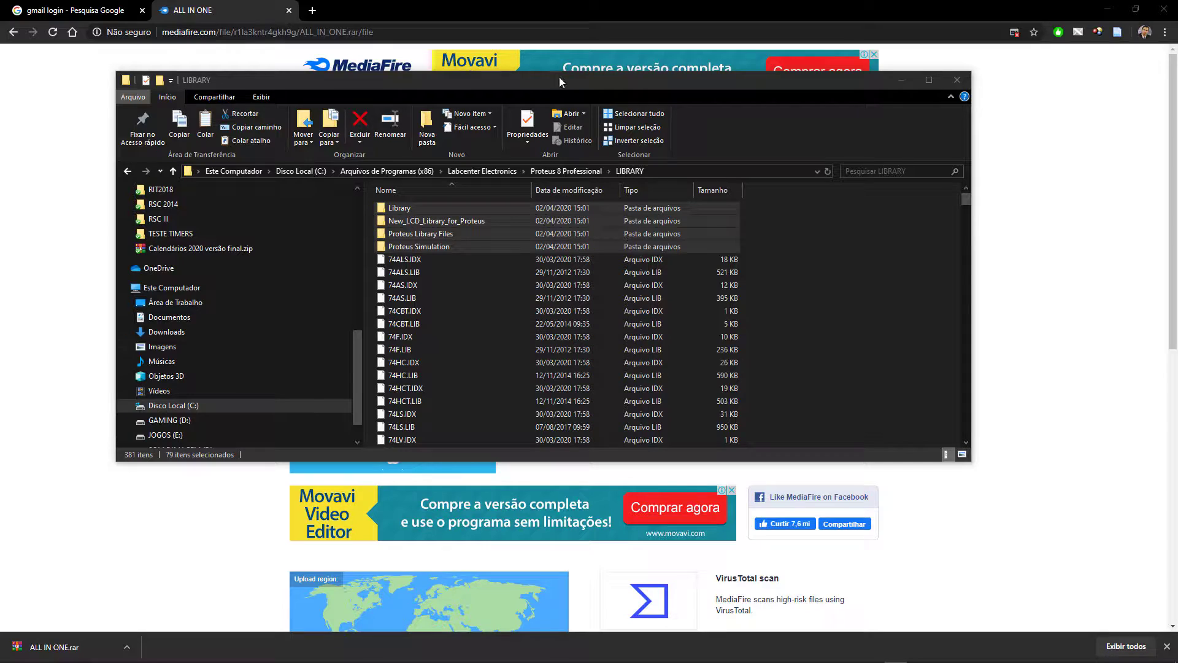
Open the LIBRARY folder under Arquivos de Programas (x86), Labcenter Electronics, Proteus 8 Professional on drive C.
left_click(166, 405)
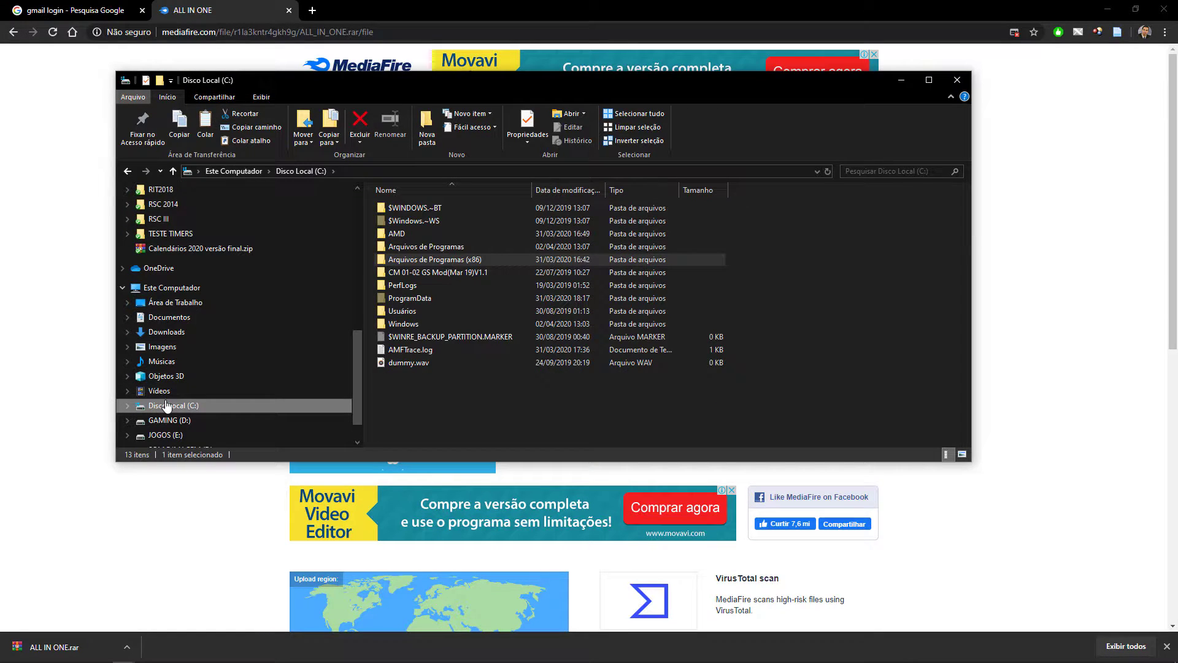
double_click(444, 260)
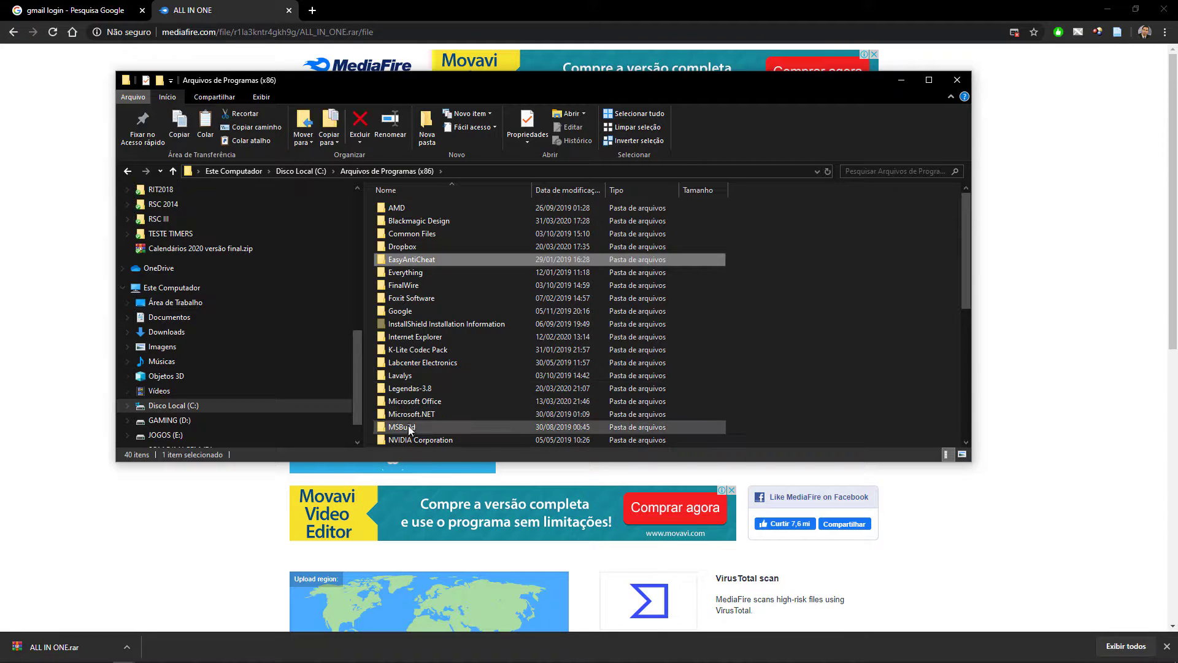
scroll(410, 405, "down", 1)
left_click(432, 324)
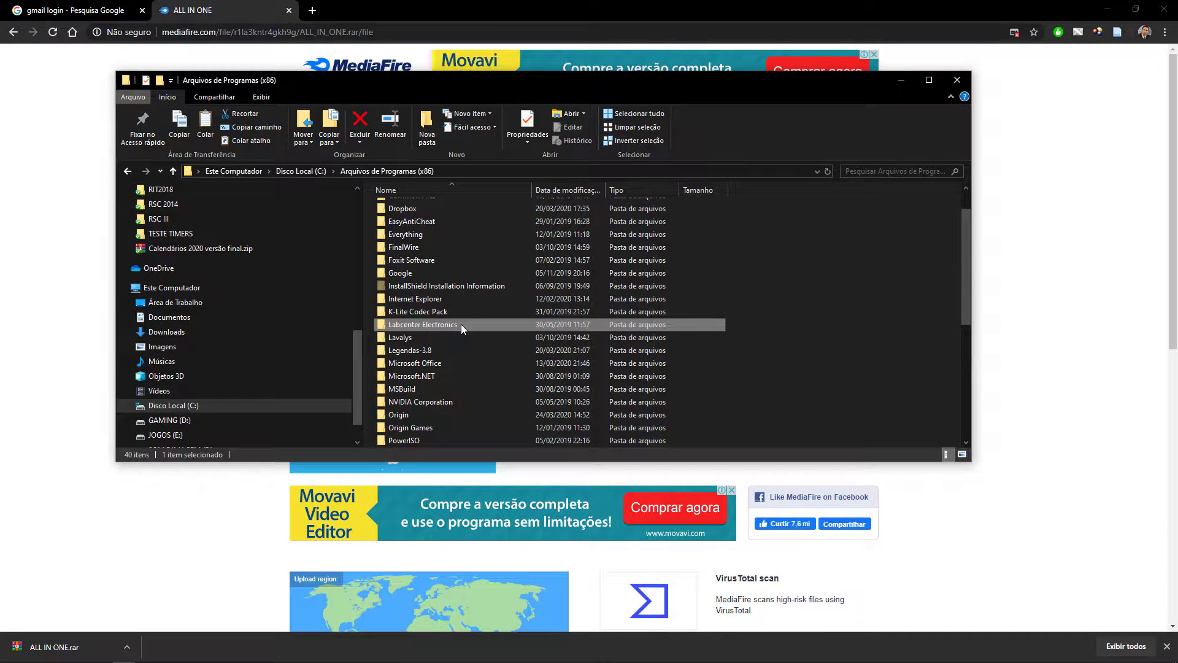
double_click(461, 324)
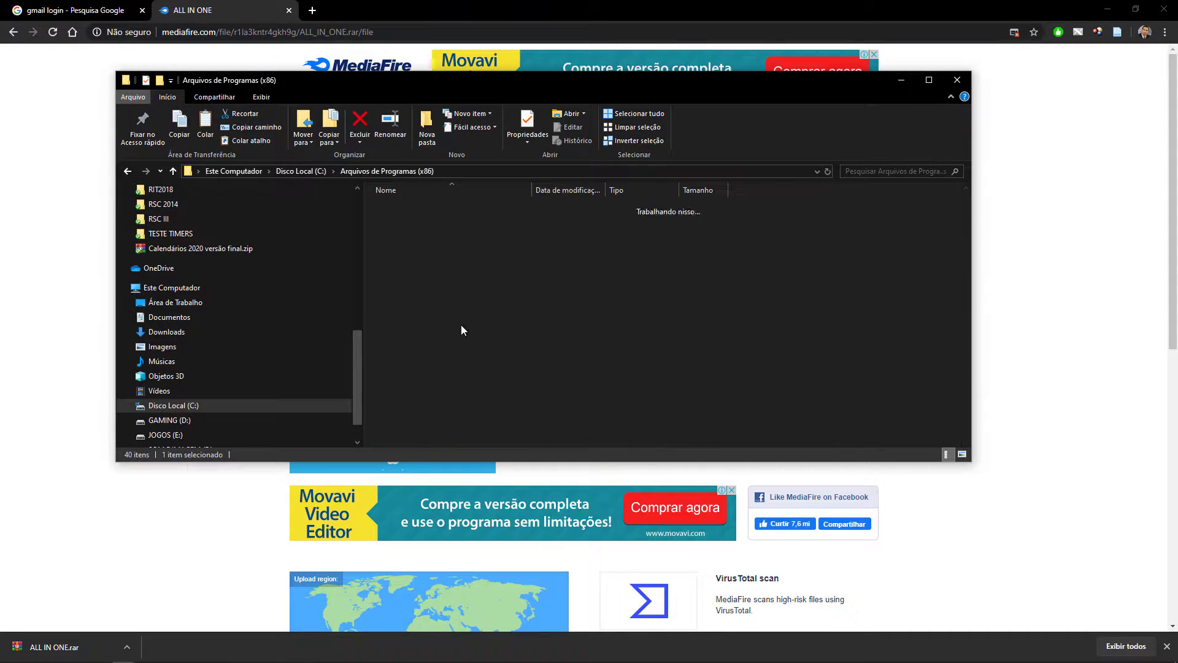
double_click(423, 209)
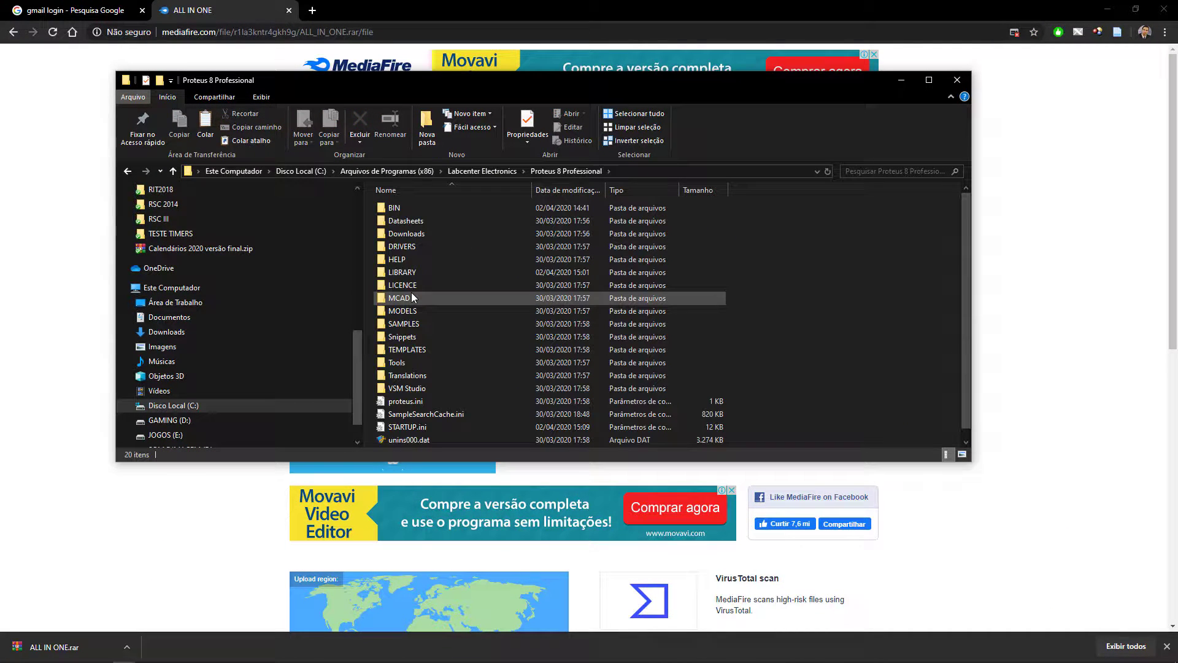
key("ctrl+1")
left_click(411, 296)
left_click_drag(431, 252, 552, 165)
key("Escape")
double_click(414, 272)
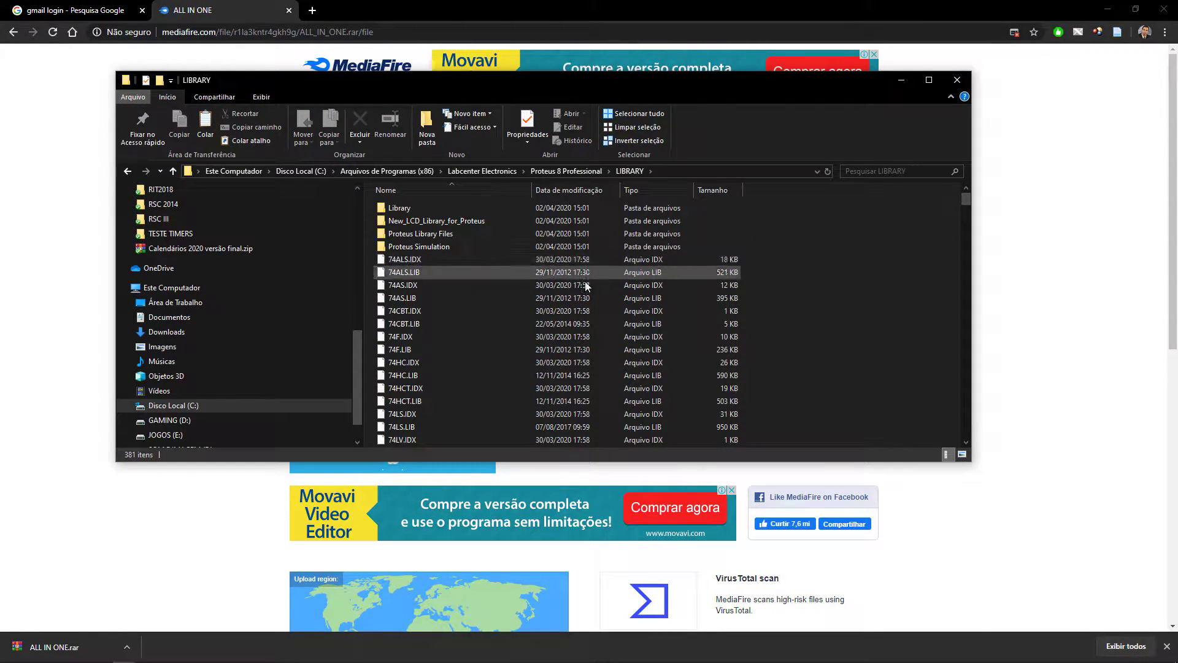
Paste the extracted library files into the Proteus LIBRARY folder.
key("ctrl+v")
left_click(529, 244)
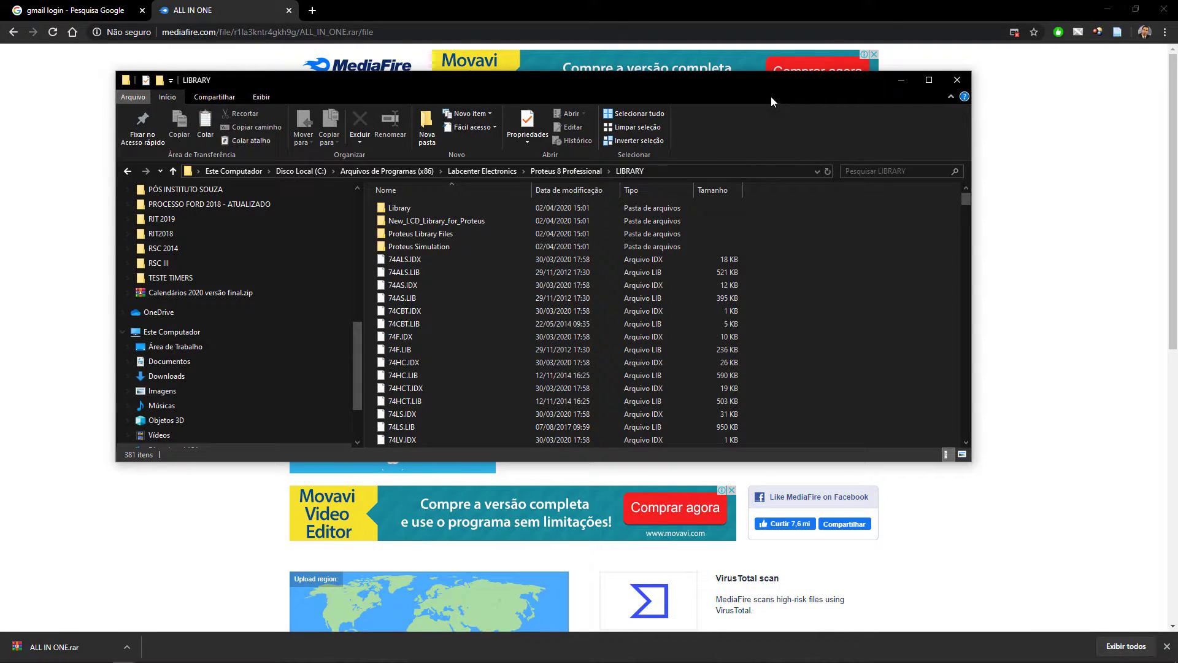
left_click_drag(759, 77, 702, 68)
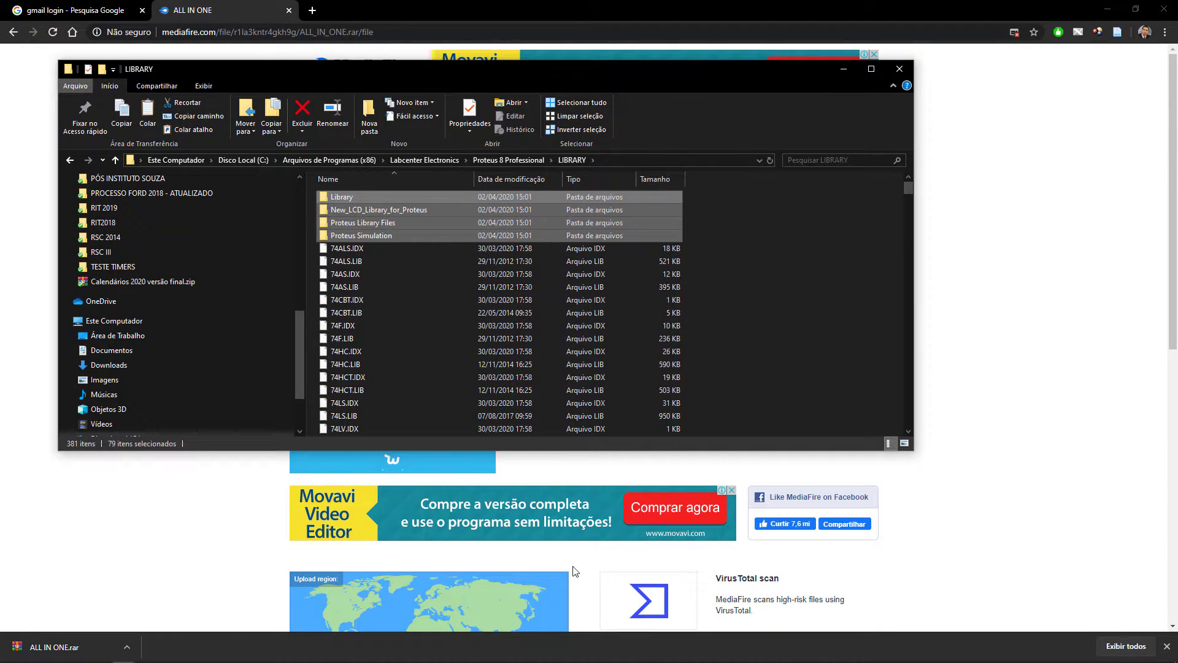
Switch to Proteus 8 Professional and open Schematic Capture on a new project.
mouse_move(578, 662)
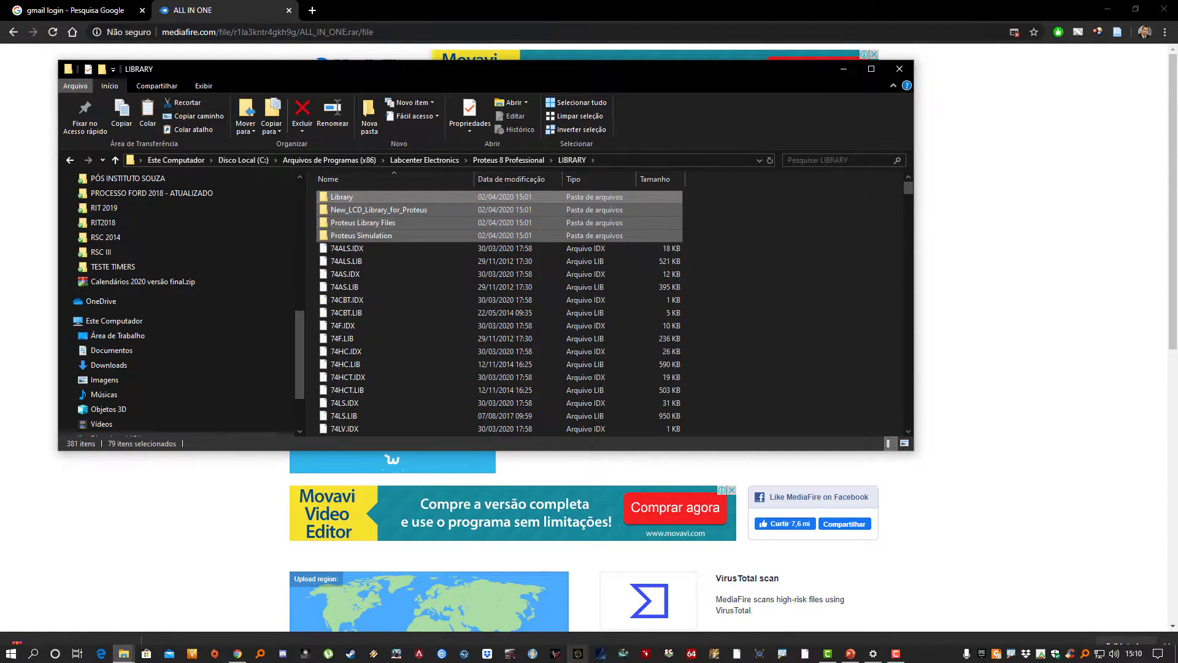
left_click(761, 654)
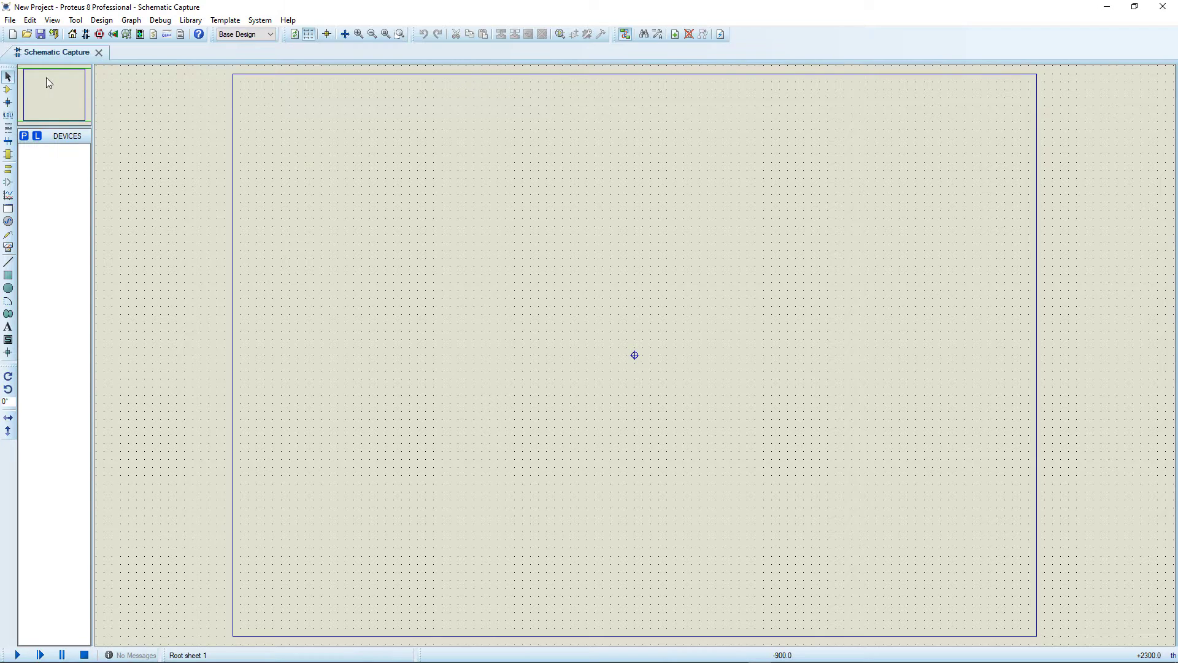
mouse_move(737, 661)
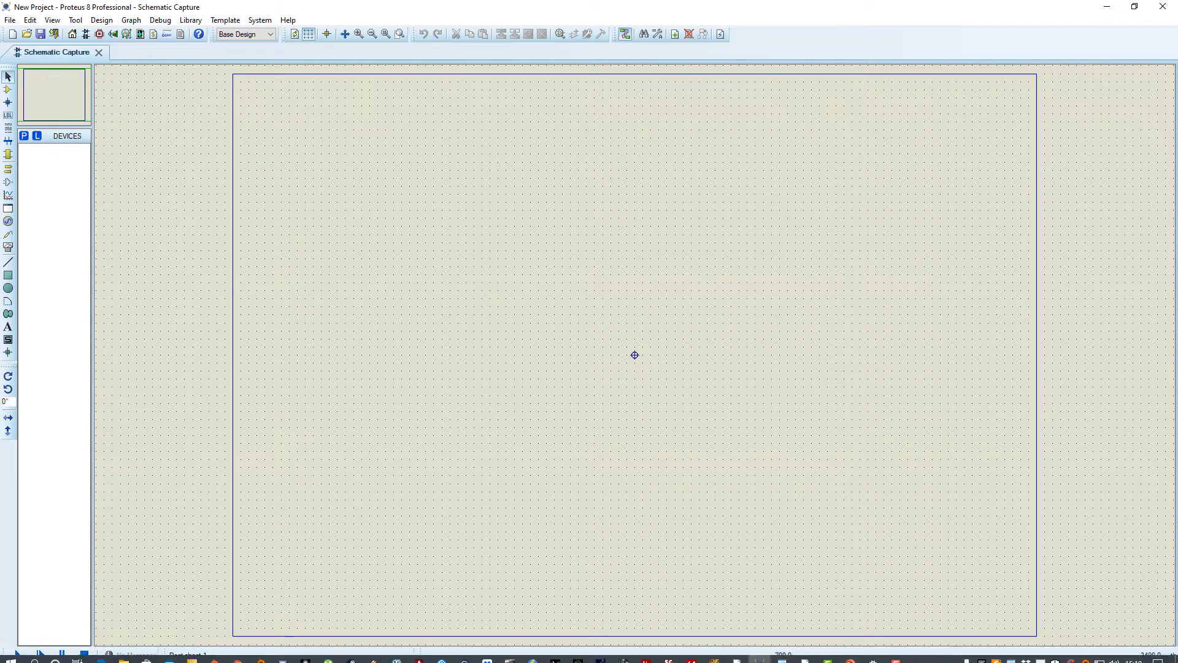
Search the device library for arduino and filter the results to the Arduino category.
mouse_move(892, 661)
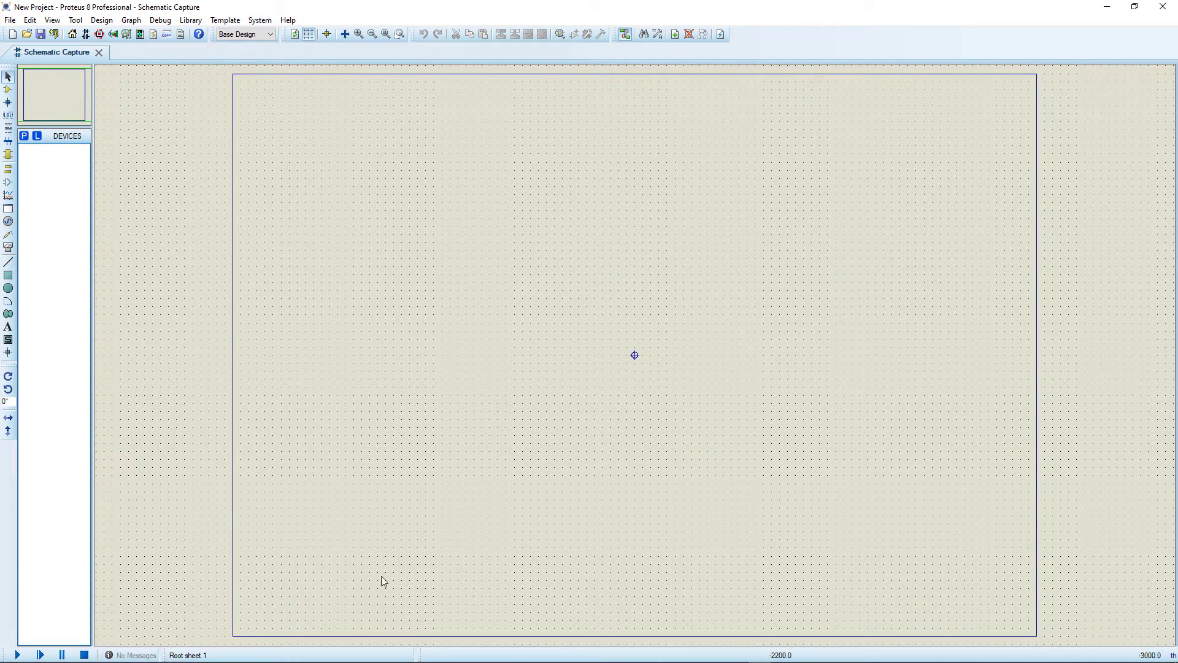
left_click(8, 90)
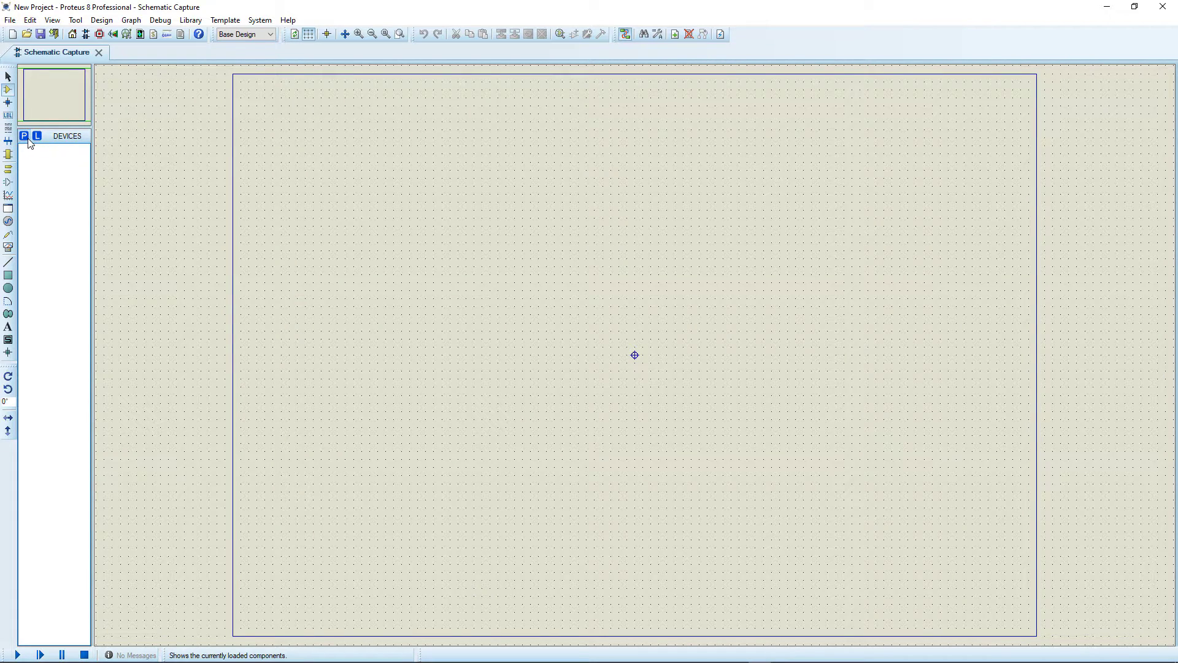
left_click(24, 136)
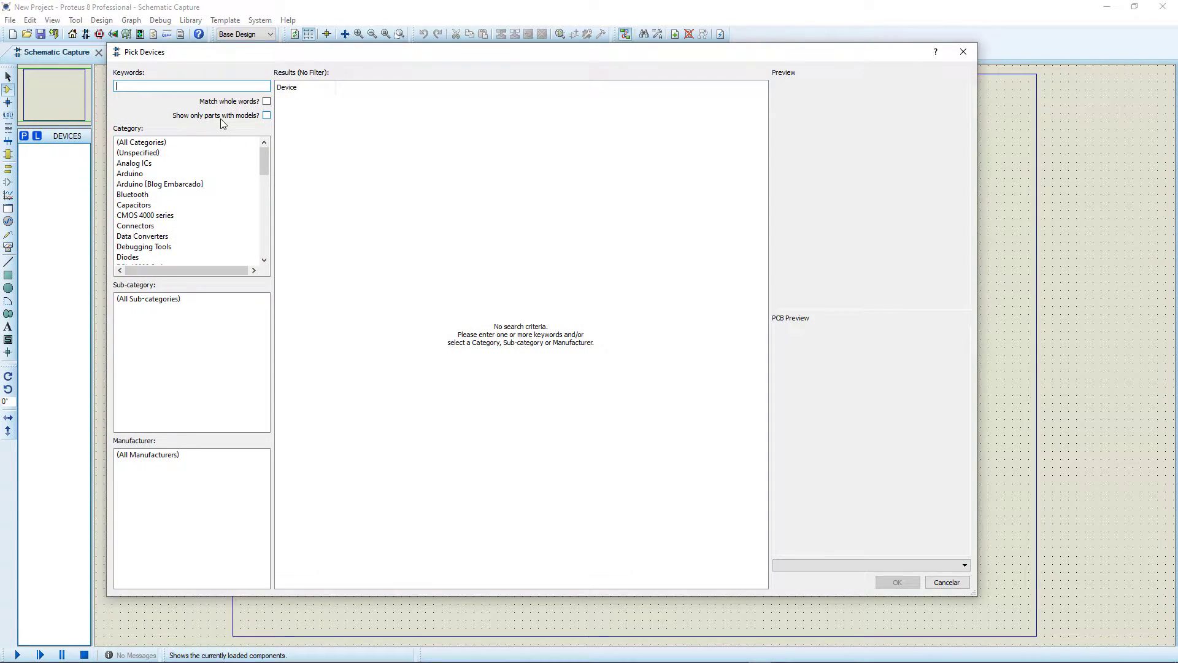
type("arduino")
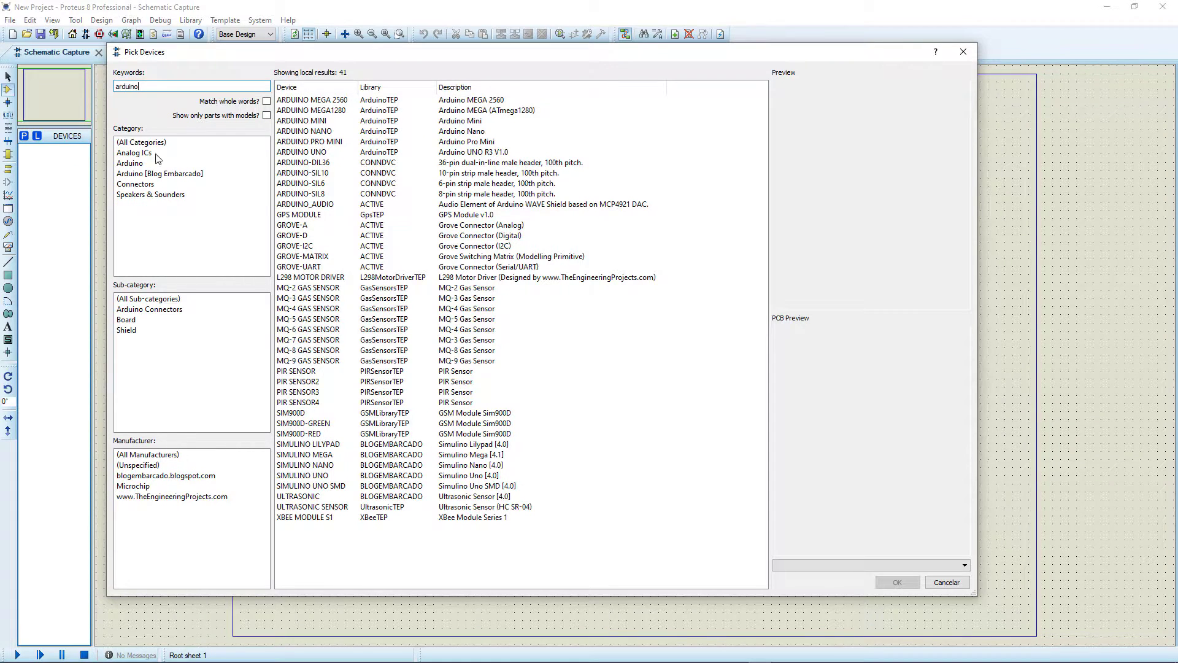
left_click(143, 163)
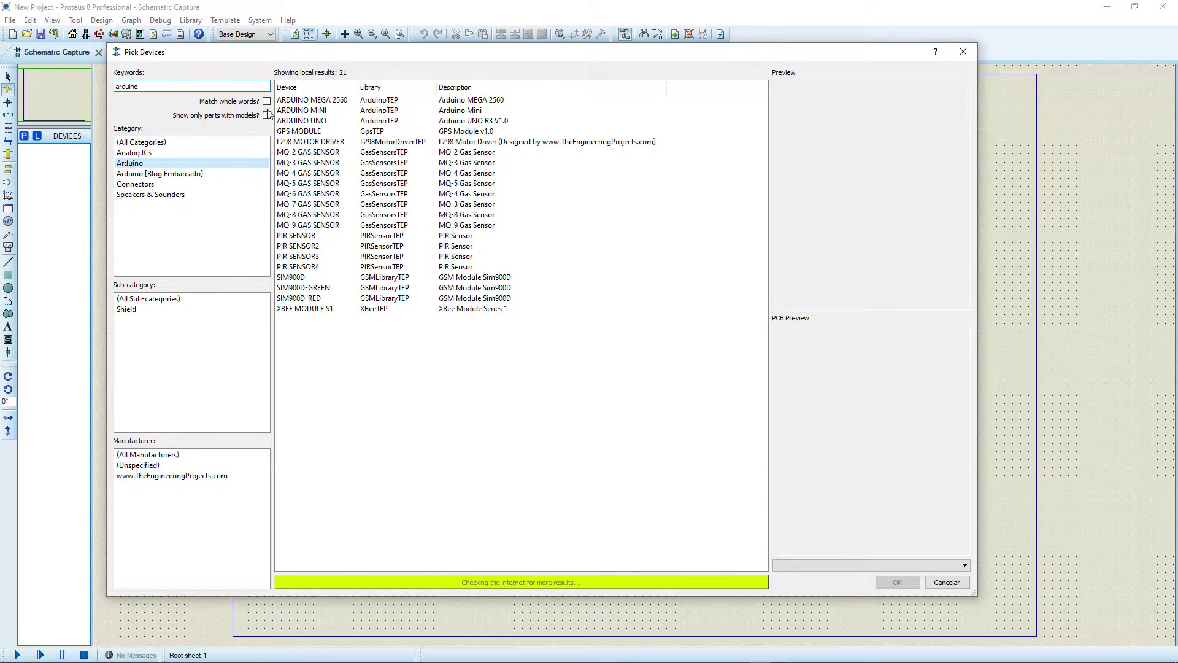
Preview the Arduino Mega 2560, Mini and Uno boards, the GPS module and the L298 motor driver.
left_click(308, 101)
left_click(307, 111)
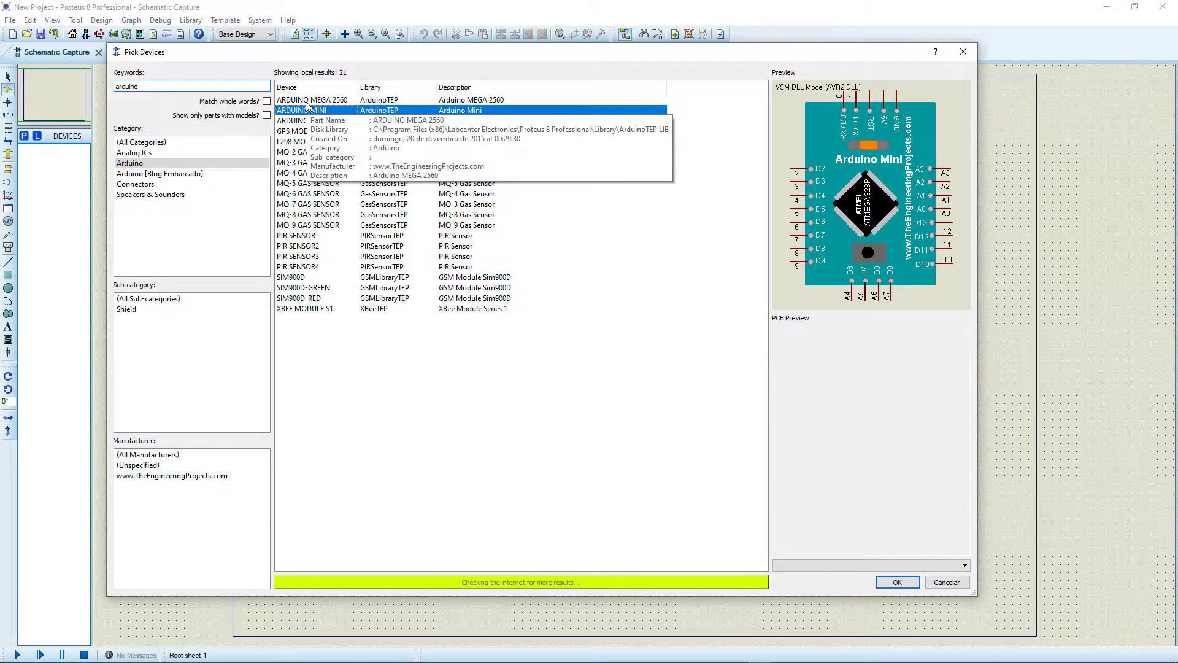
key("Down")
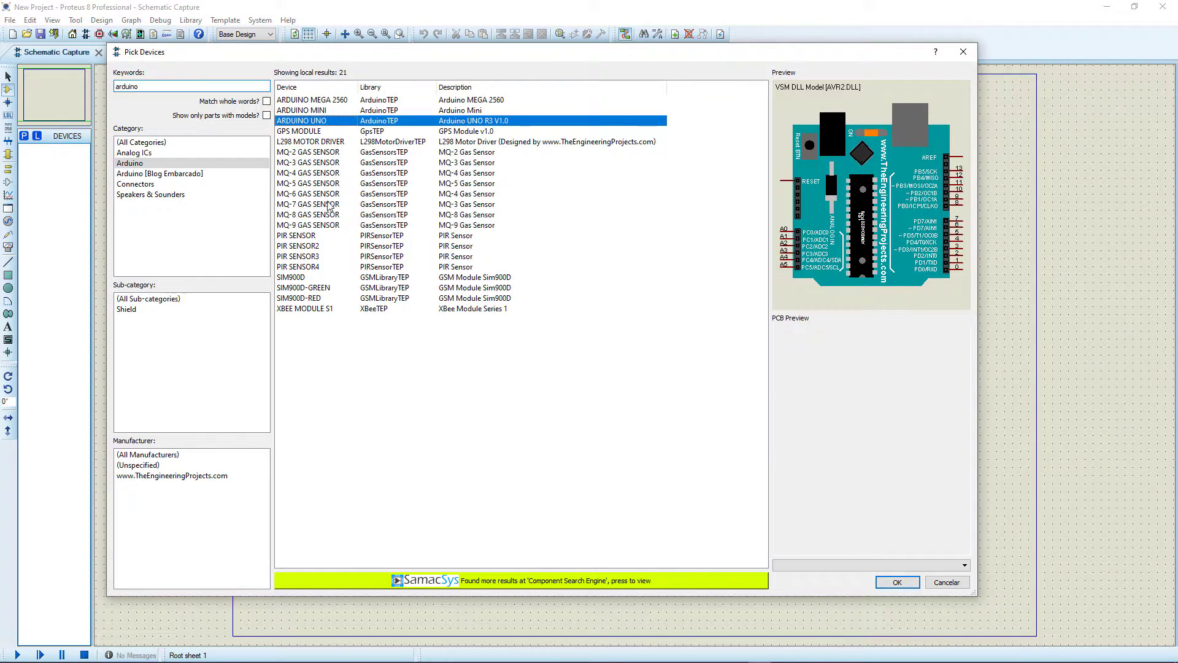
left_click(308, 131)
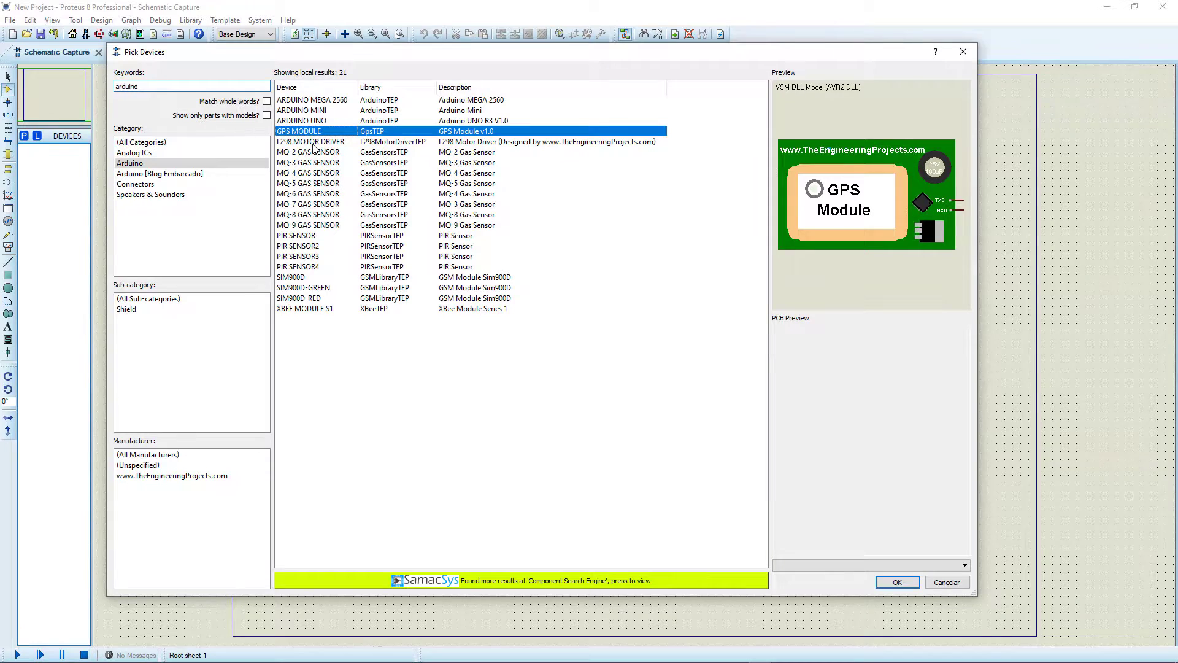
left_click(311, 143)
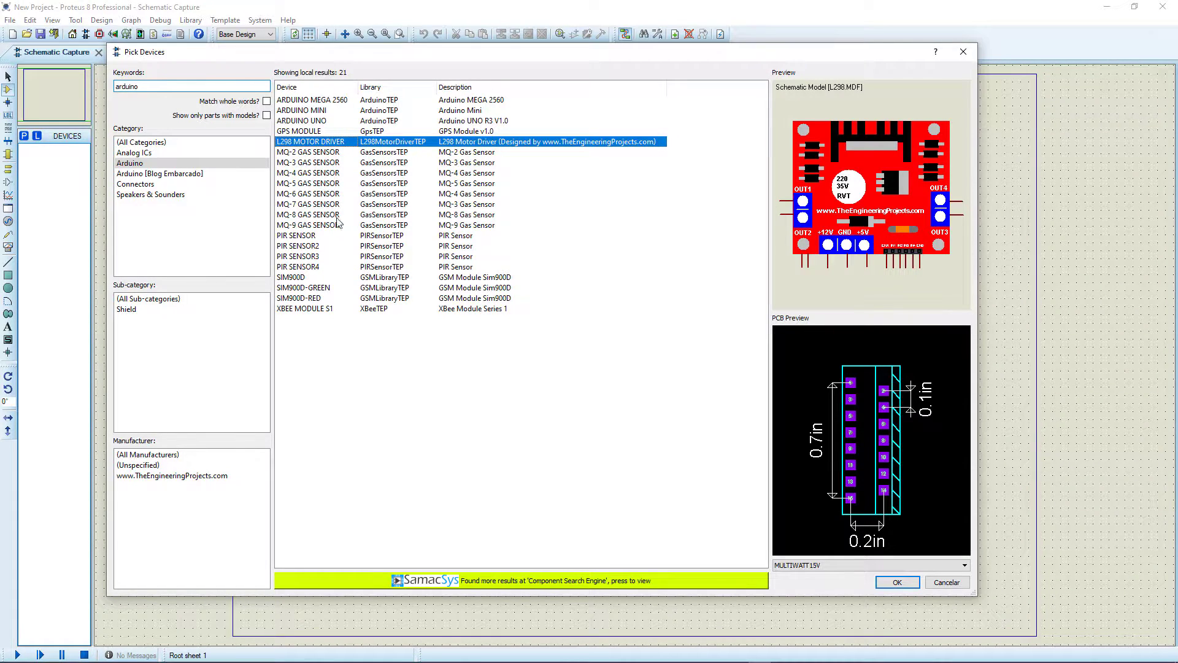
Filter to the Arduino [Blog Embarcado] category and preview its Simulino boards and ultrasonic sensor.
left_click(160, 173)
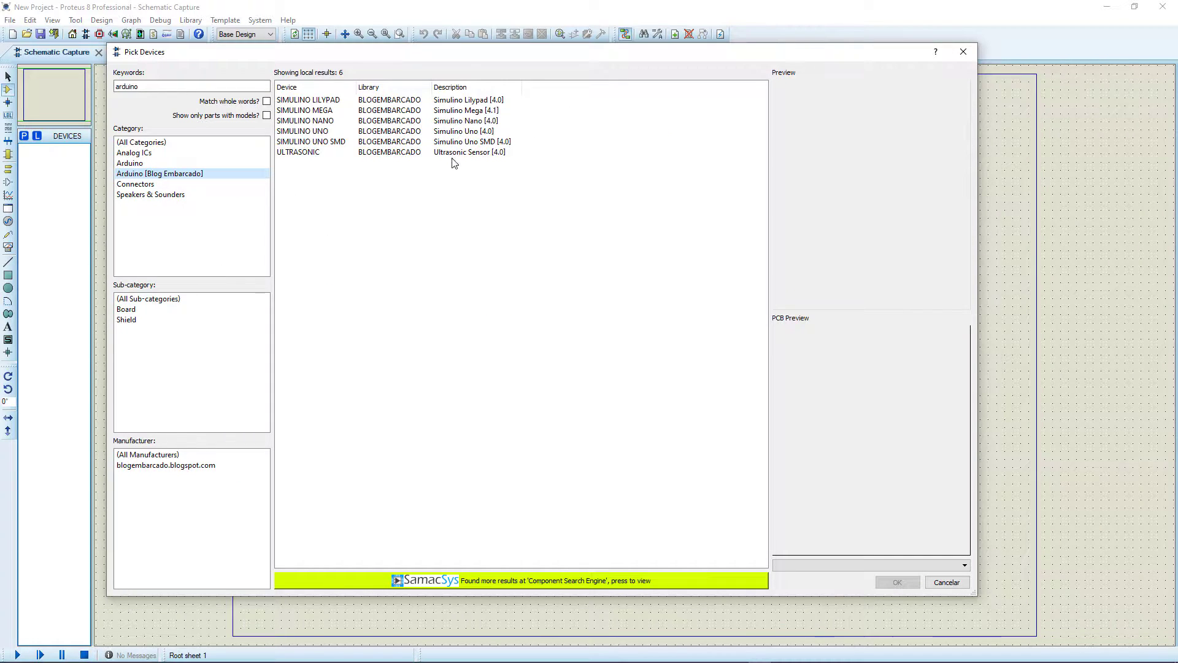
left_click(323, 112)
left_click(320, 121)
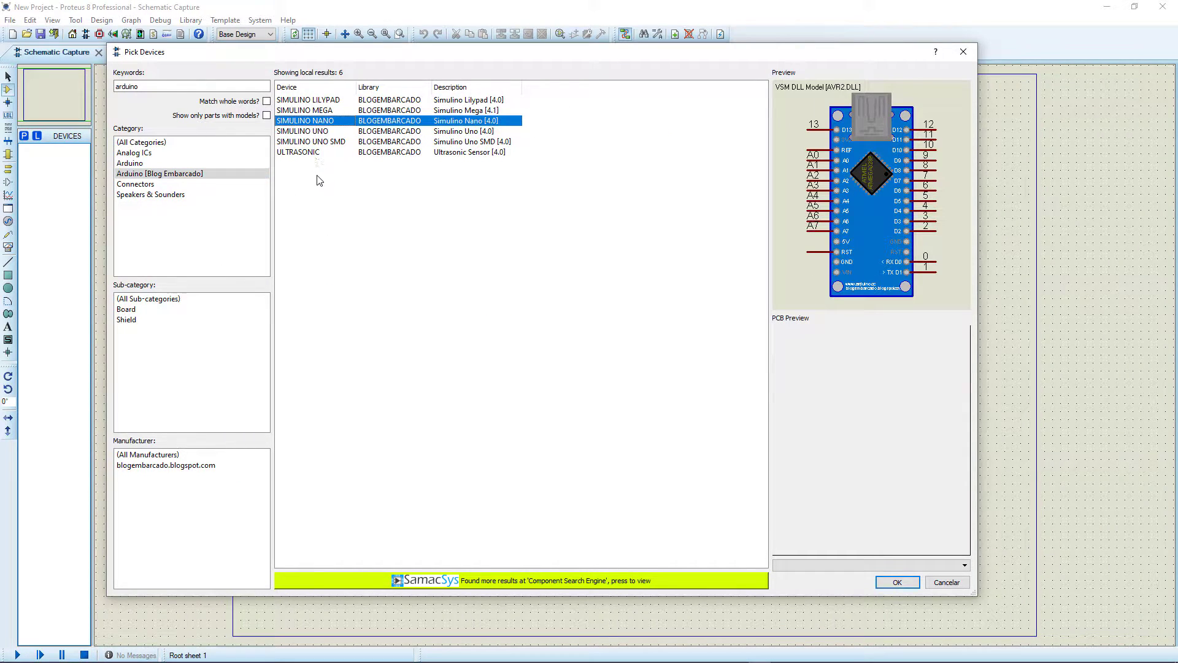
left_click(319, 143)
left_click(318, 132)
left_click(316, 153)
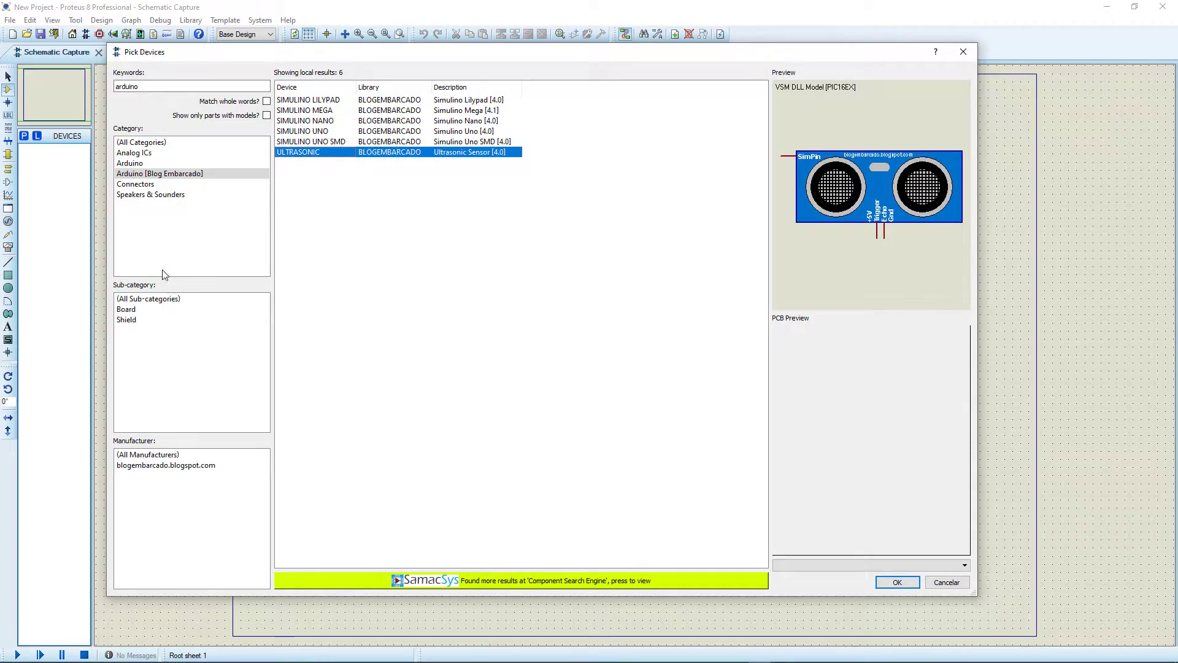
Browse the Connectors and Speakers & Sounders categories of the arduino search results.
left_click(136, 184)
left_click(165, 195)
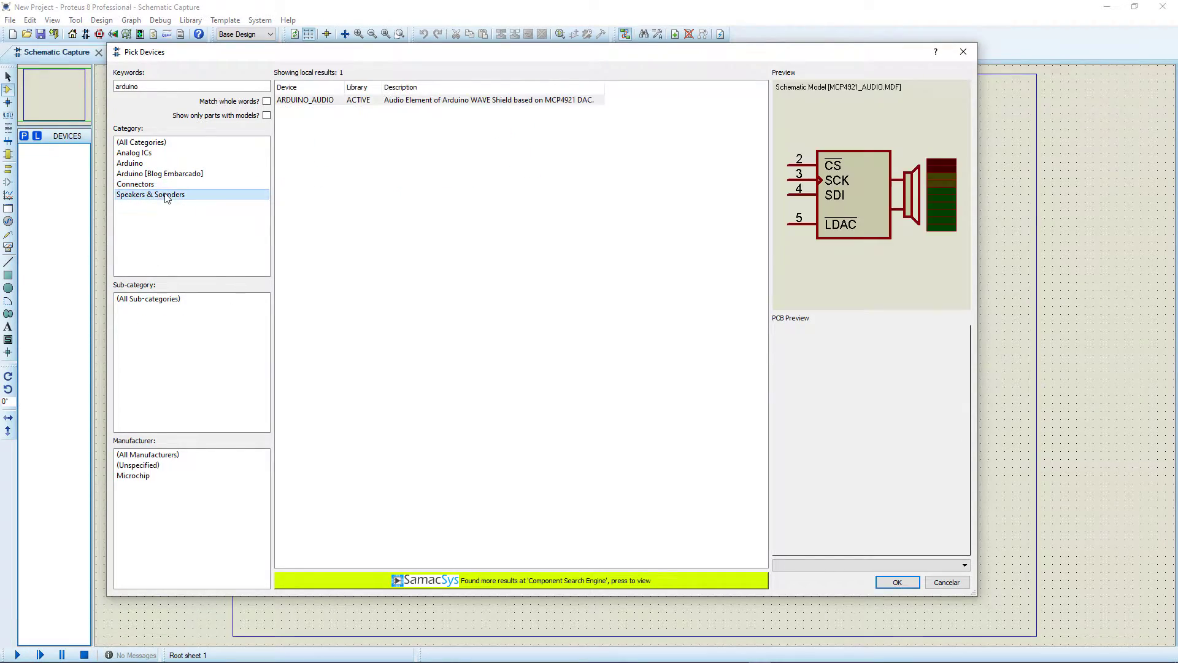
left_click(160, 184)
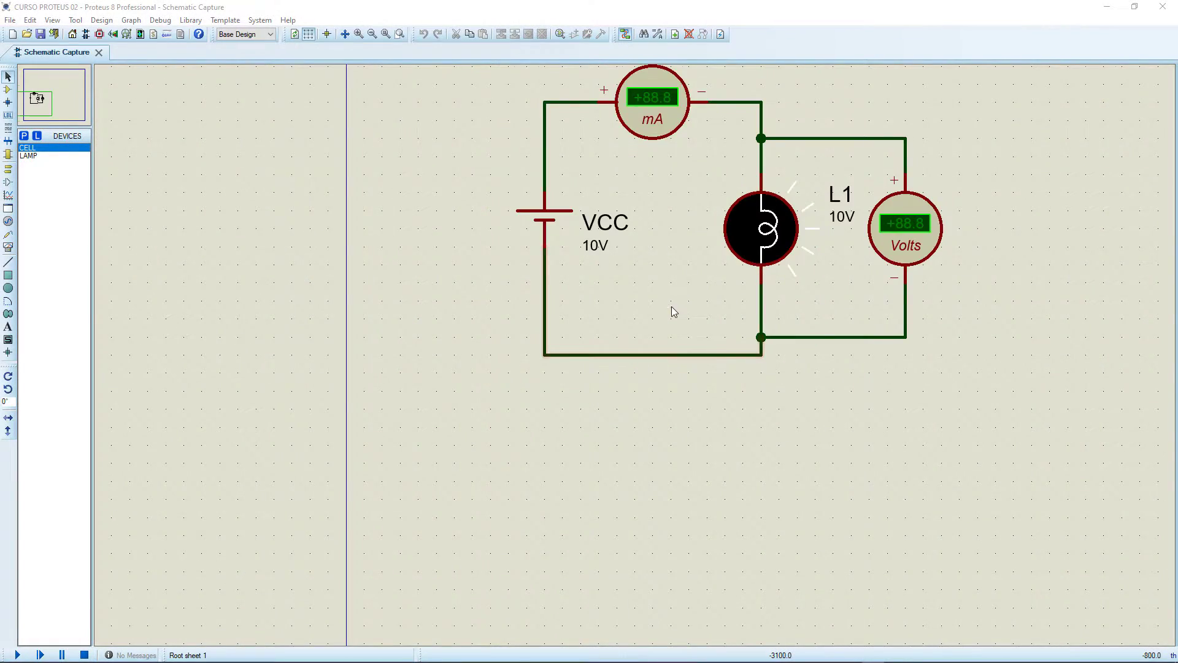
Delete the lamp, voltmeter, ammeter and their wires from the CURSO PROTEUS 02 schematic, leaving only the VCC cell.
scroll(672, 307, "down", 2)
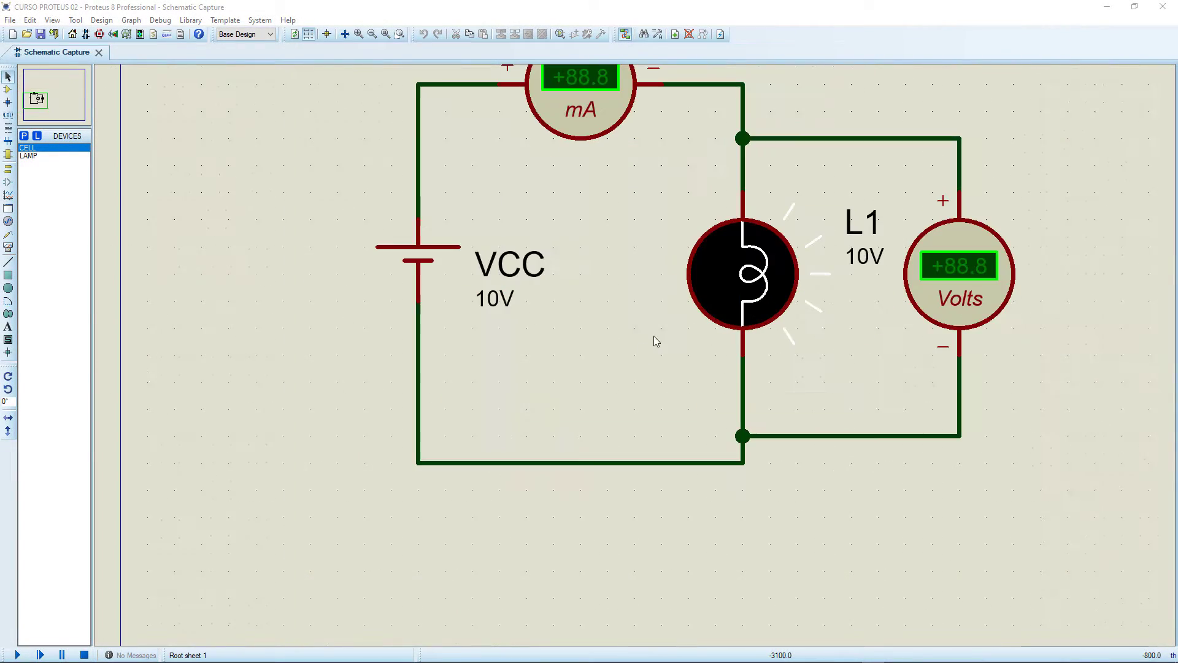
scroll(649, 343, "up", 2)
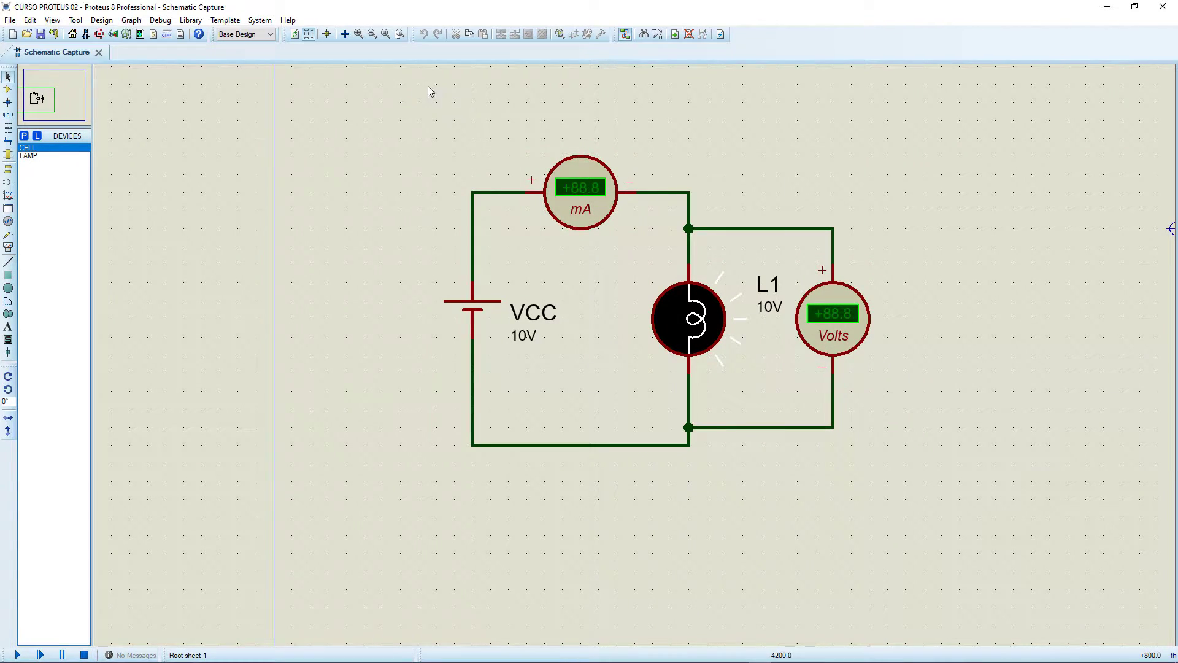
left_click_drag(544, 120, 933, 492)
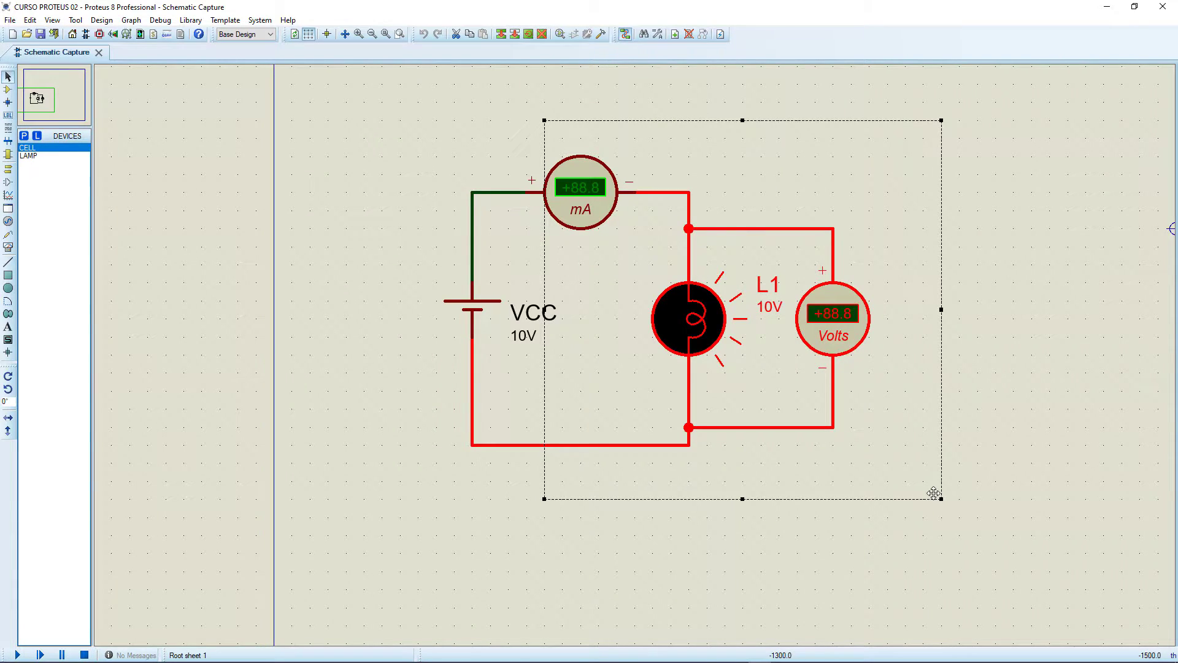
key("Delete")
left_click(566, 209)
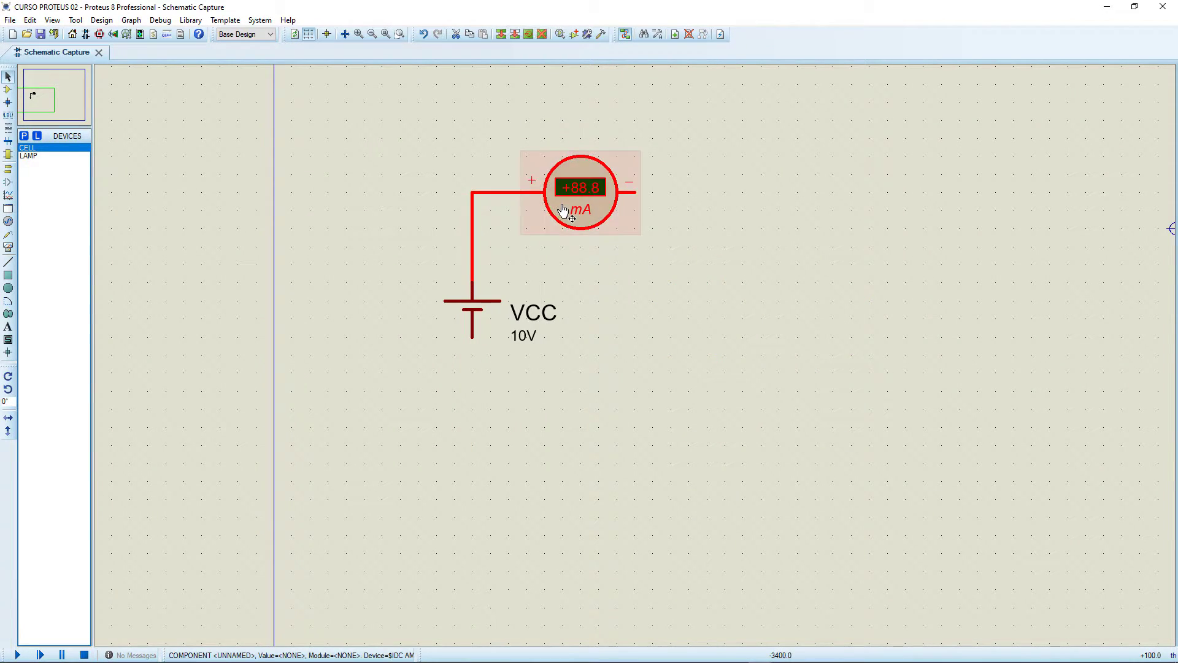
key("Delete")
Search the device library for resistor and add the analog primitive RESISTOR to the device list.
left_click(8, 89)
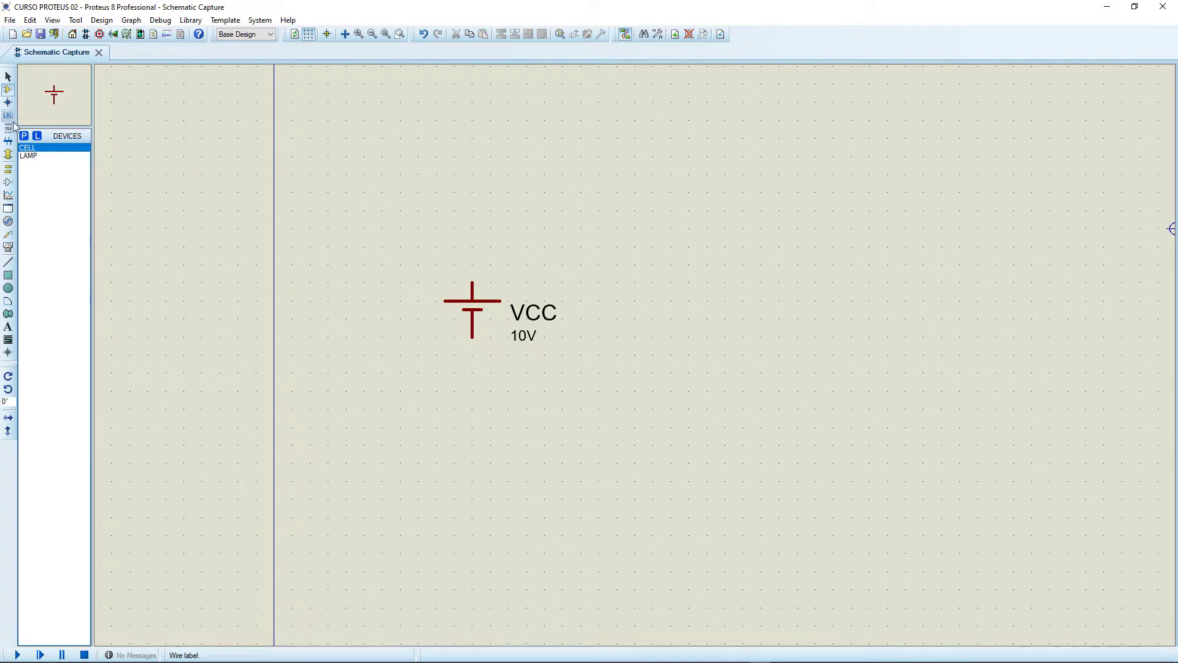
left_click(24, 135)
type("res")
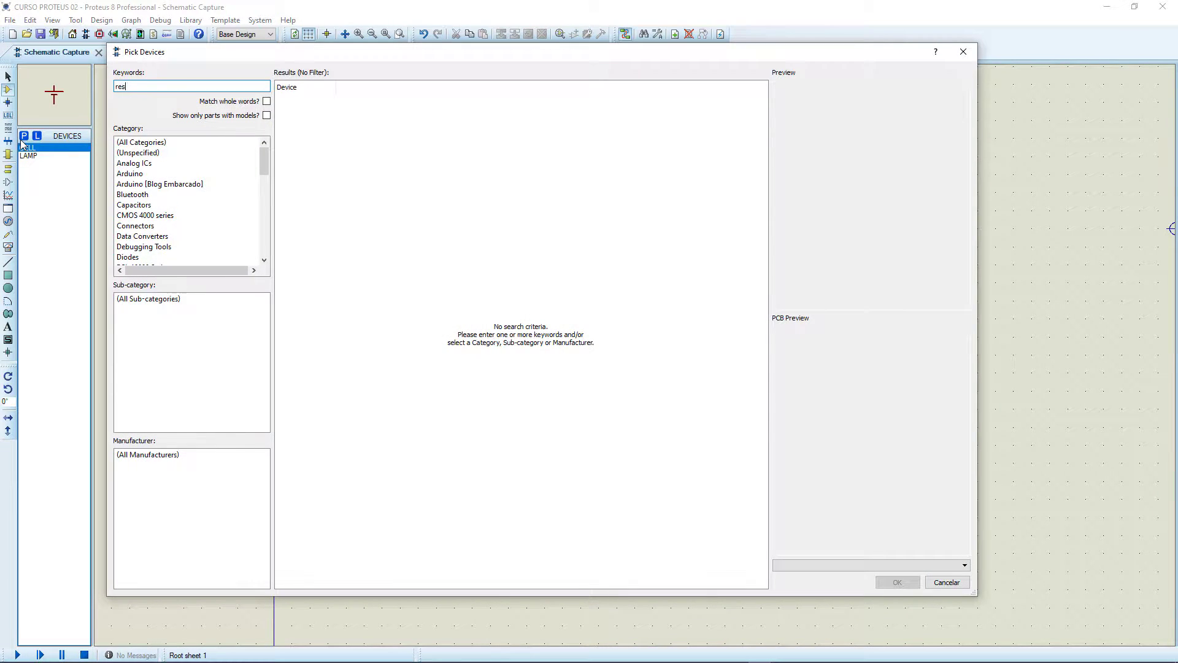
type("istor")
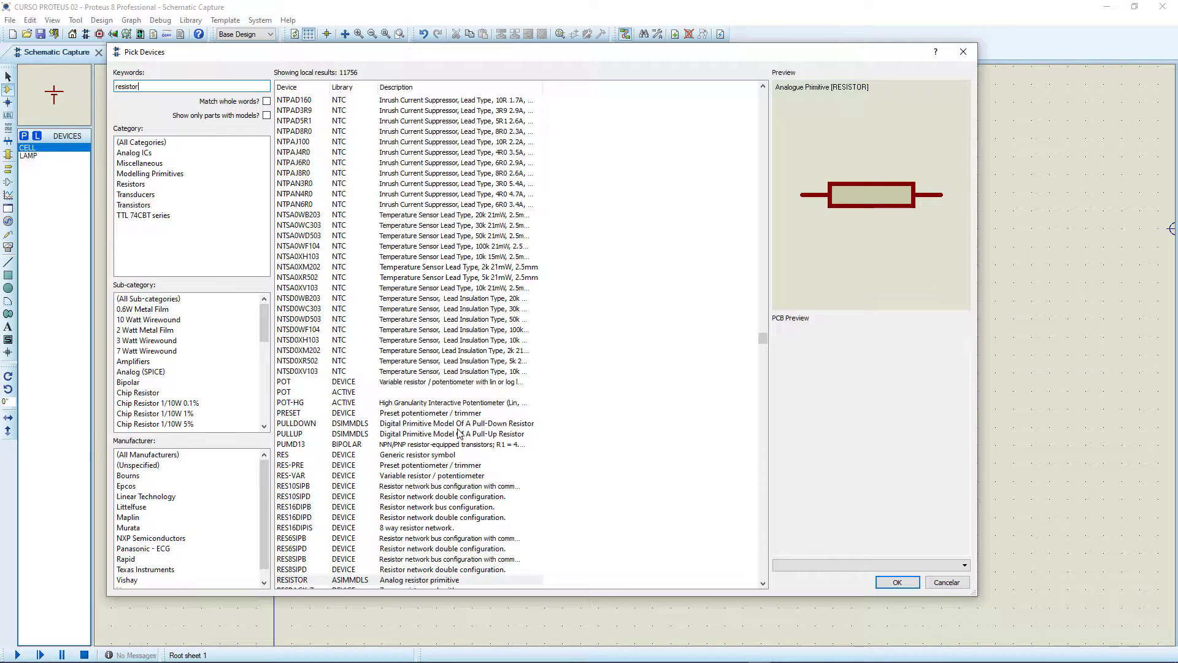
left_click(343, 547)
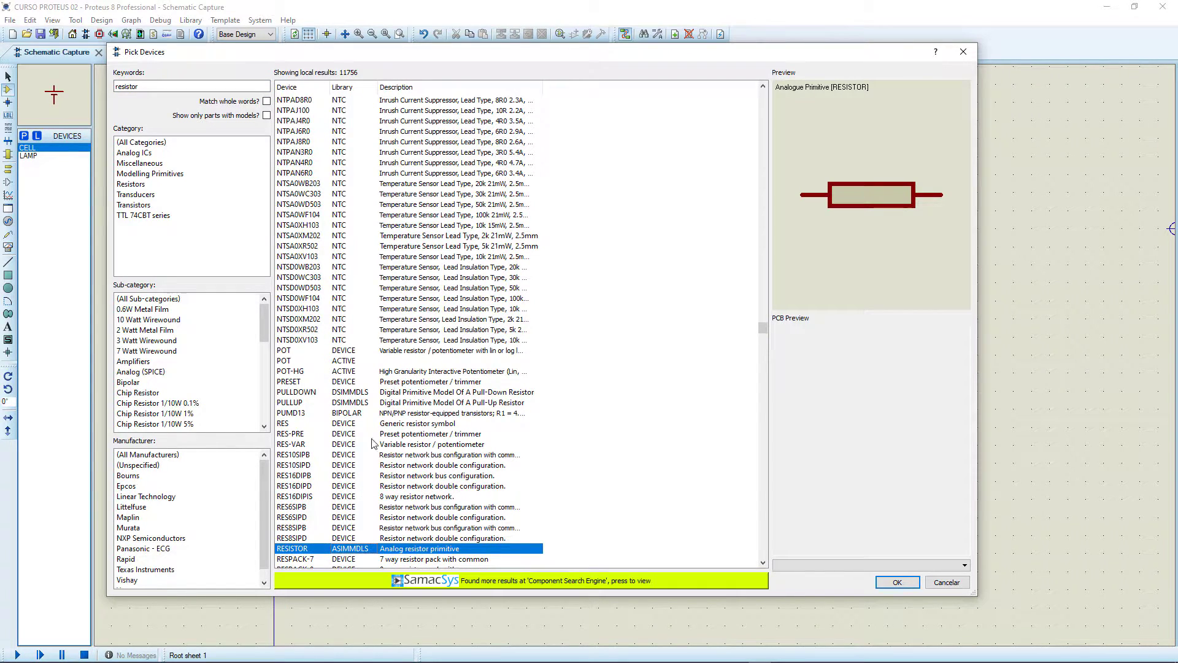
double_click(298, 549)
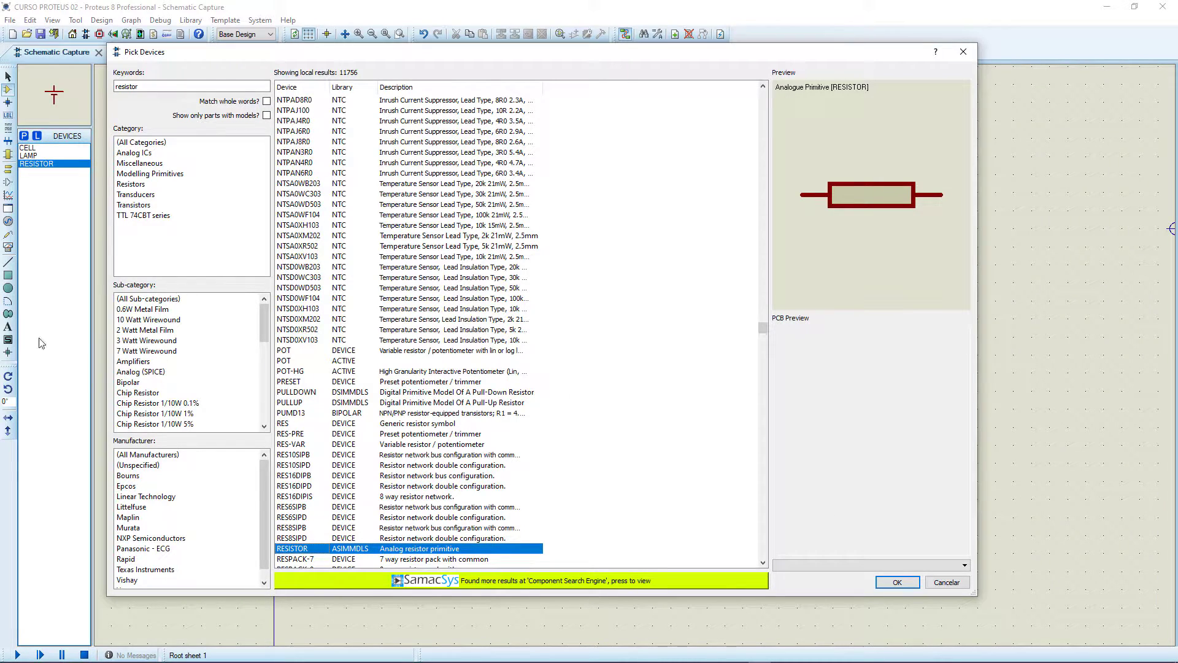
left_click(897, 582)
Place a horizontal resistor above and right of the VCC cell and a second one farther right, rotated clockwise to stand vertically.
left_click(614, 200)
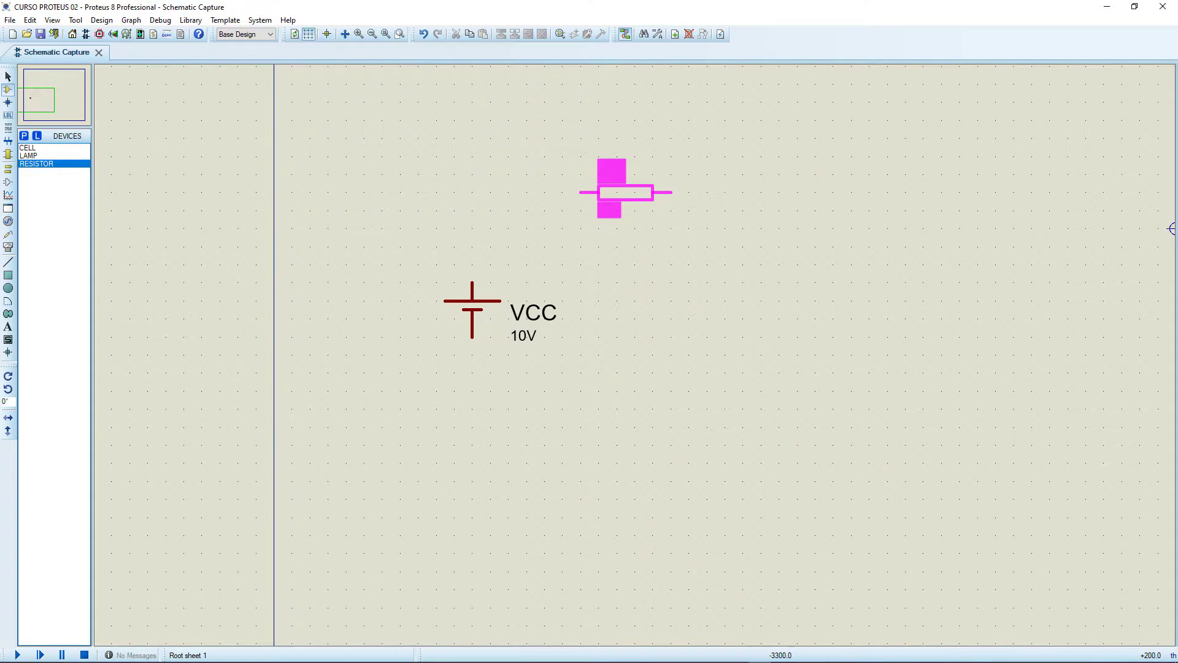
left_click(643, 192)
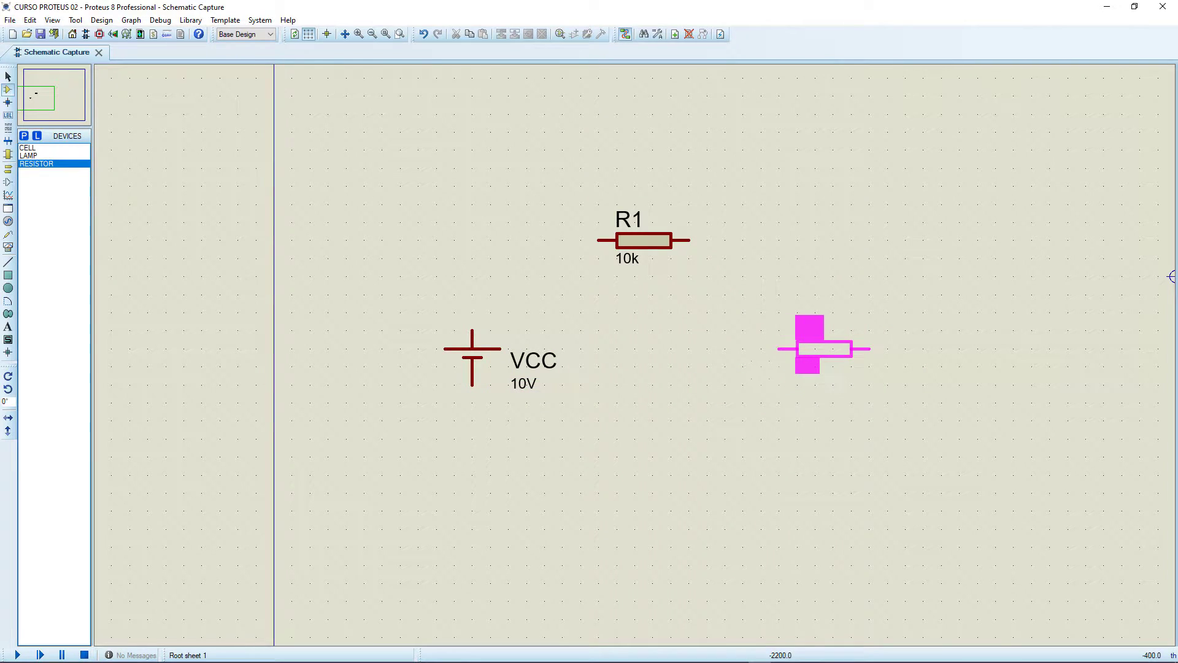
left_click(824, 349)
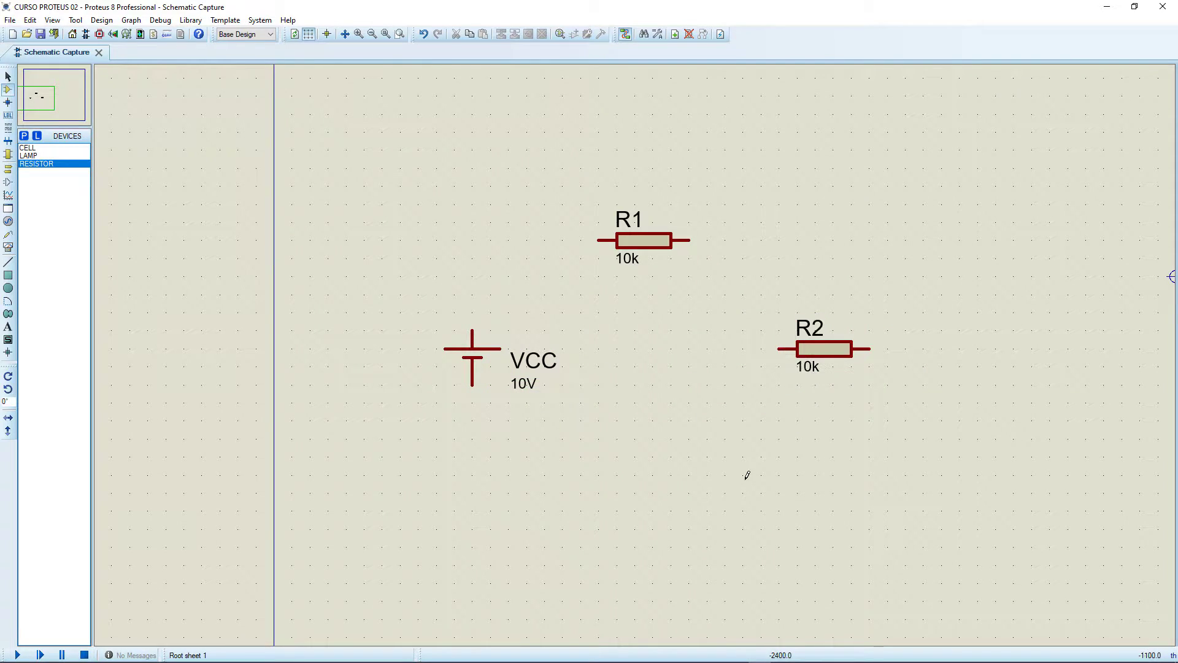
right_click(828, 349)
left_click(886, 65)
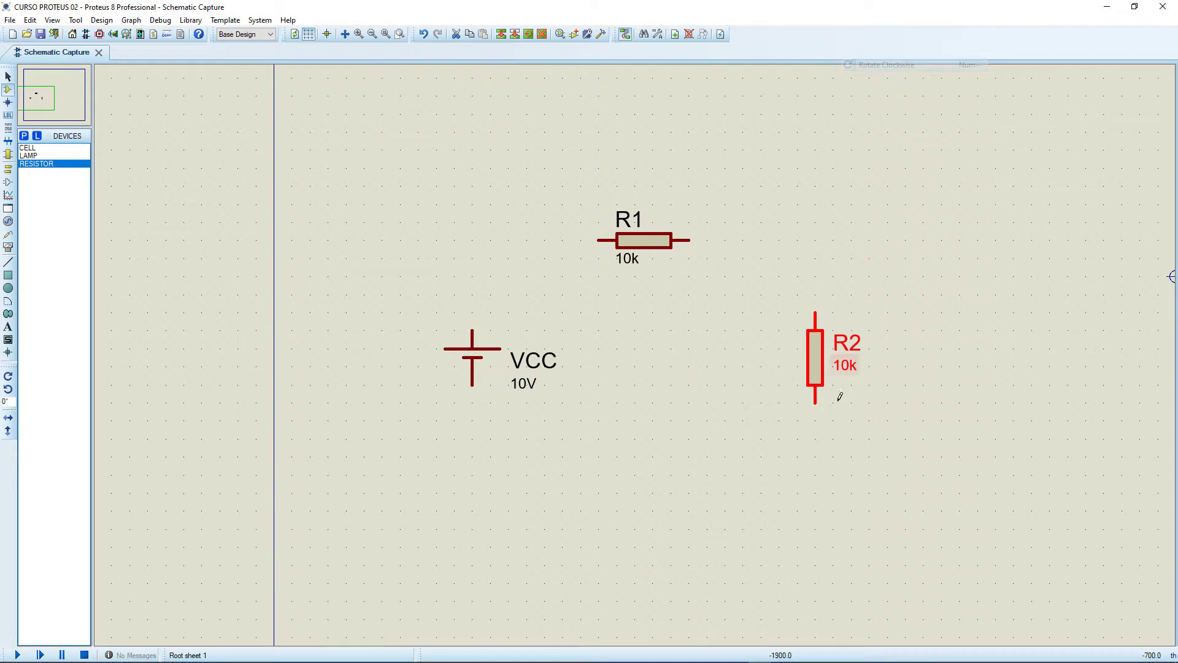
left_click_drag(816, 374, 833, 391)
Place a third resistor horizontally at the bottom of the circuit, directly below R1.
left_click(657, 504)
left_click(653, 529)
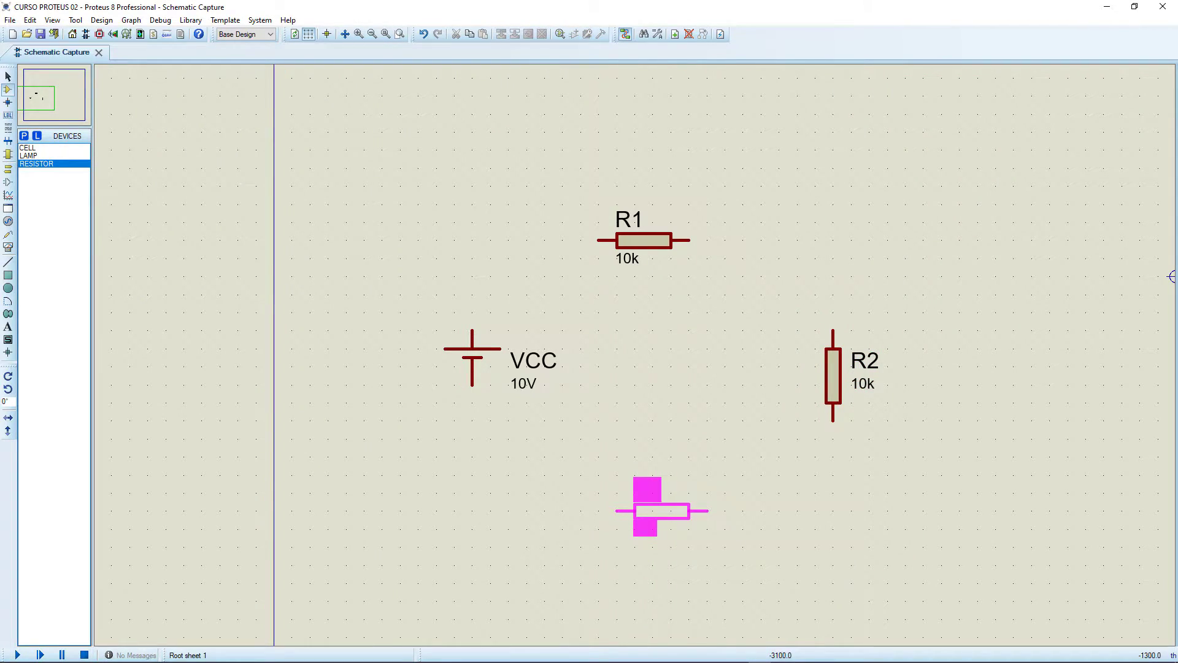
left_click(644, 511)
Wire the VCC cell, R1, R2 and R3 together in a closed series loop.
left_click(472, 329)
left_click(598, 240)
left_click(689, 240)
left_click(833, 330)
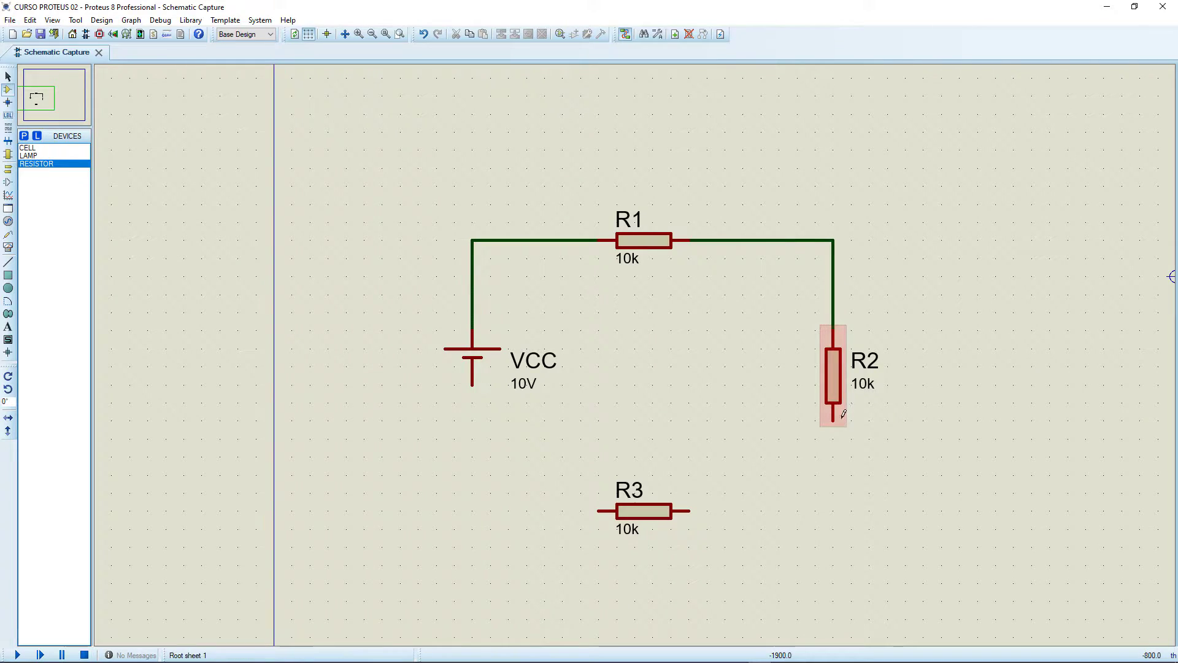
left_click(834, 421)
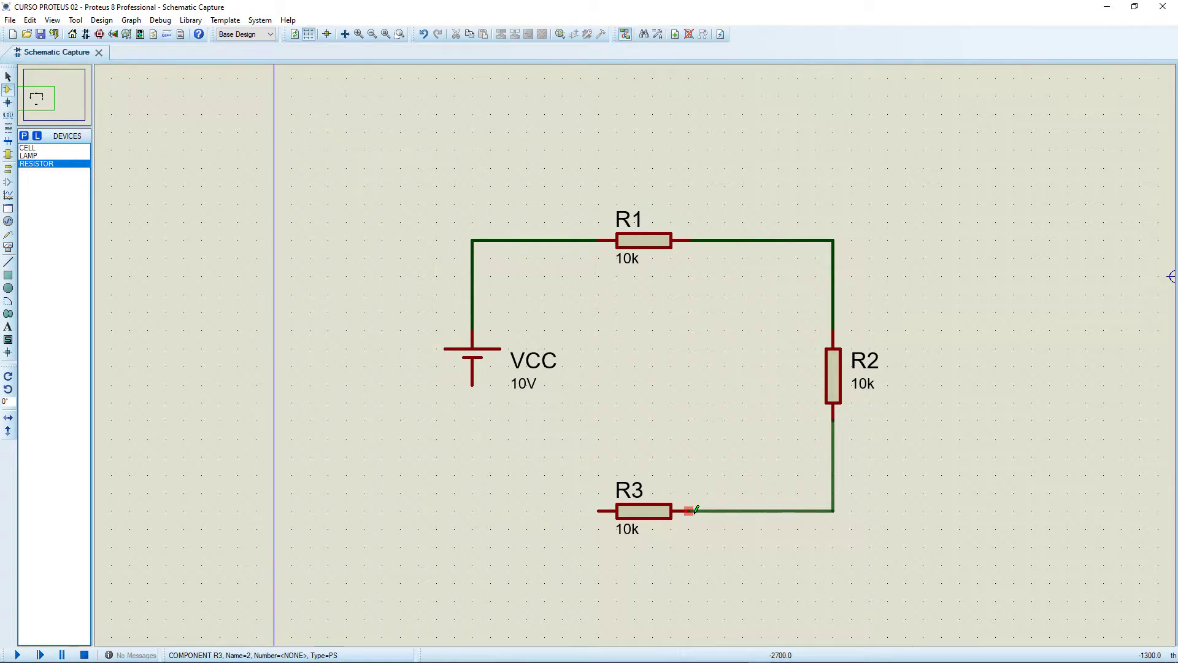
key("F6")
left_click(636, 354)
left_click(499, 355)
left_click(310, 167)
scroll(392, 184, "down", 2)
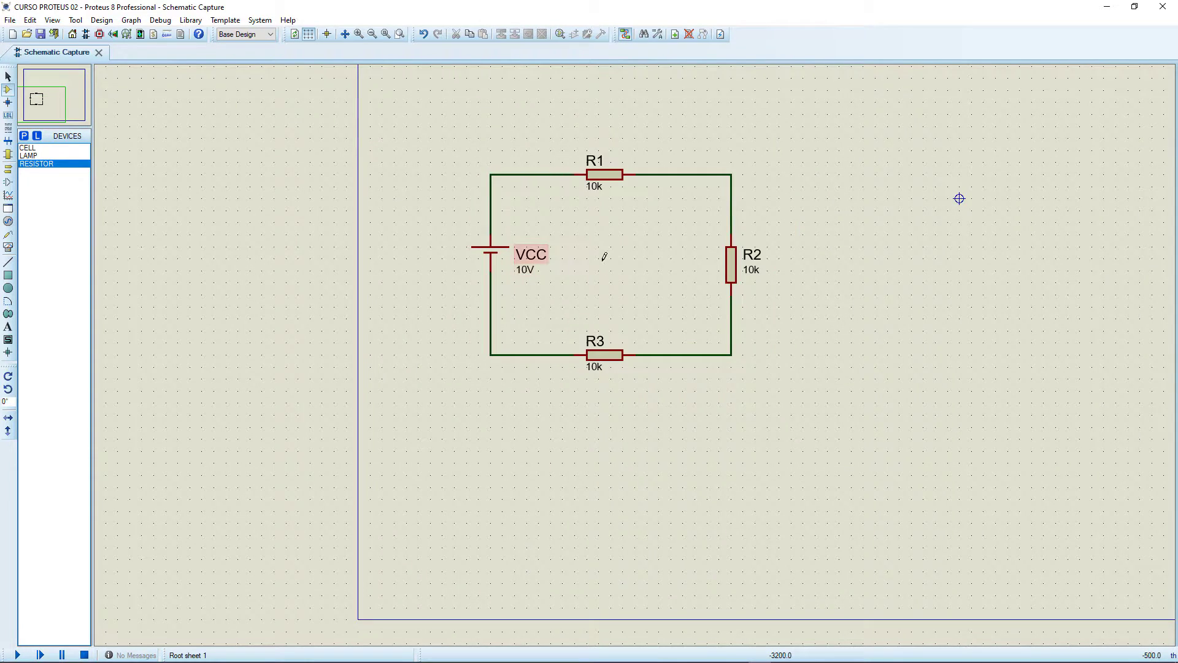
Set the resistance of R1 to 4R.
scroll(621, 251, "up", 1)
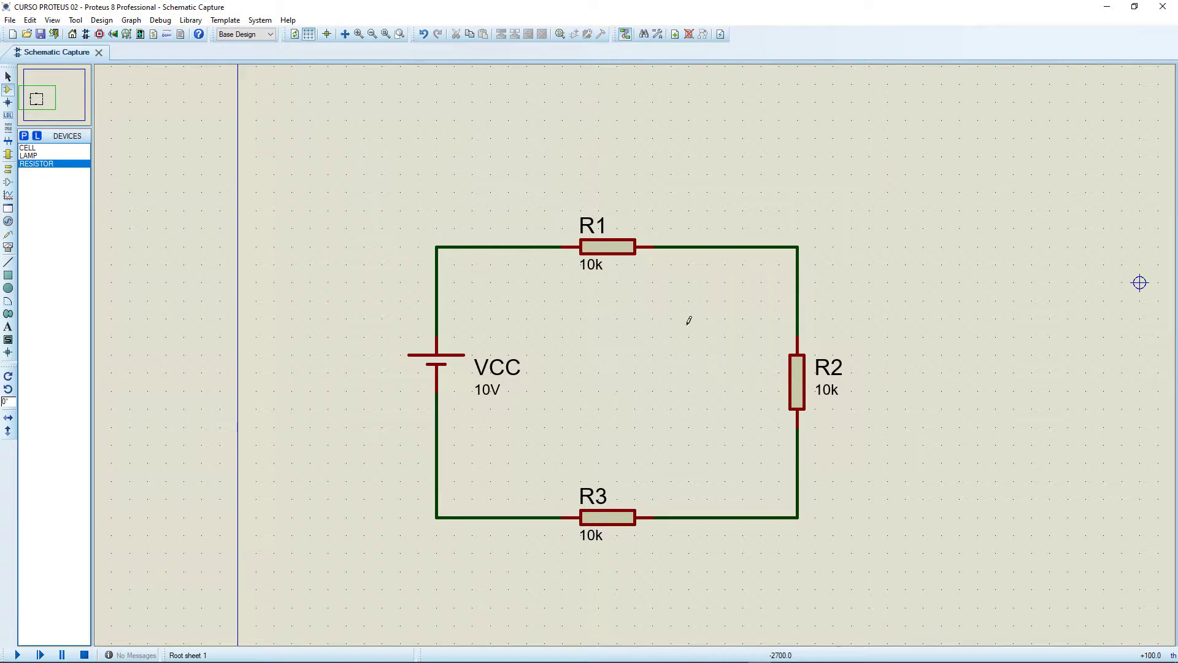
double_click(618, 248)
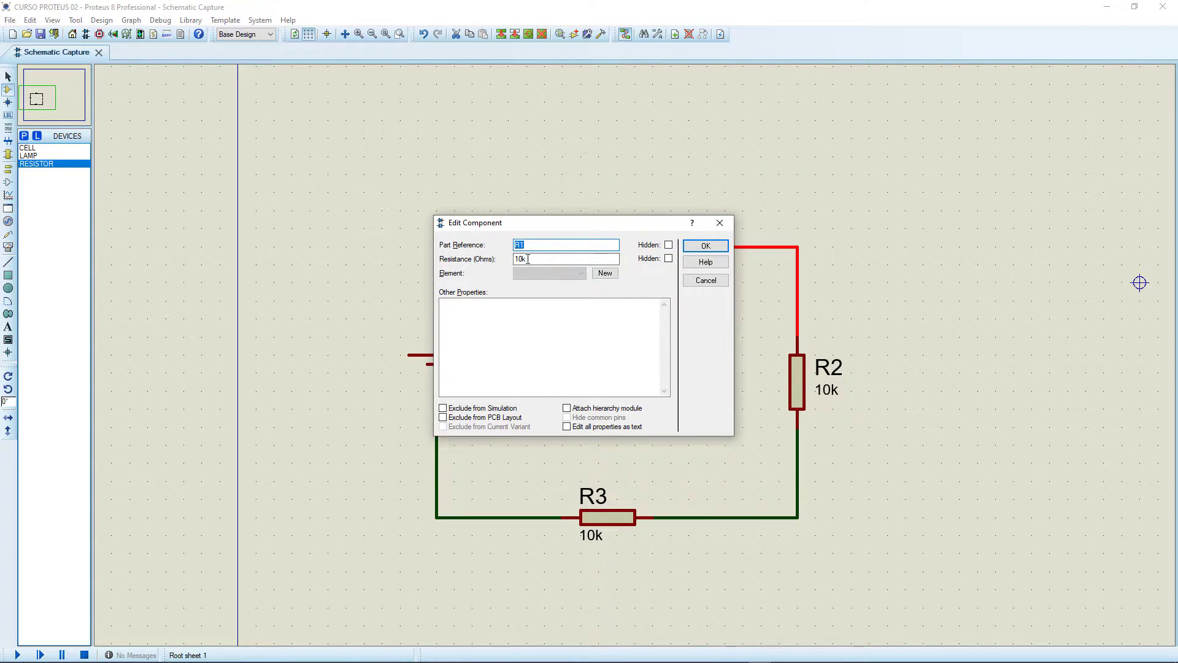
key("Tab")
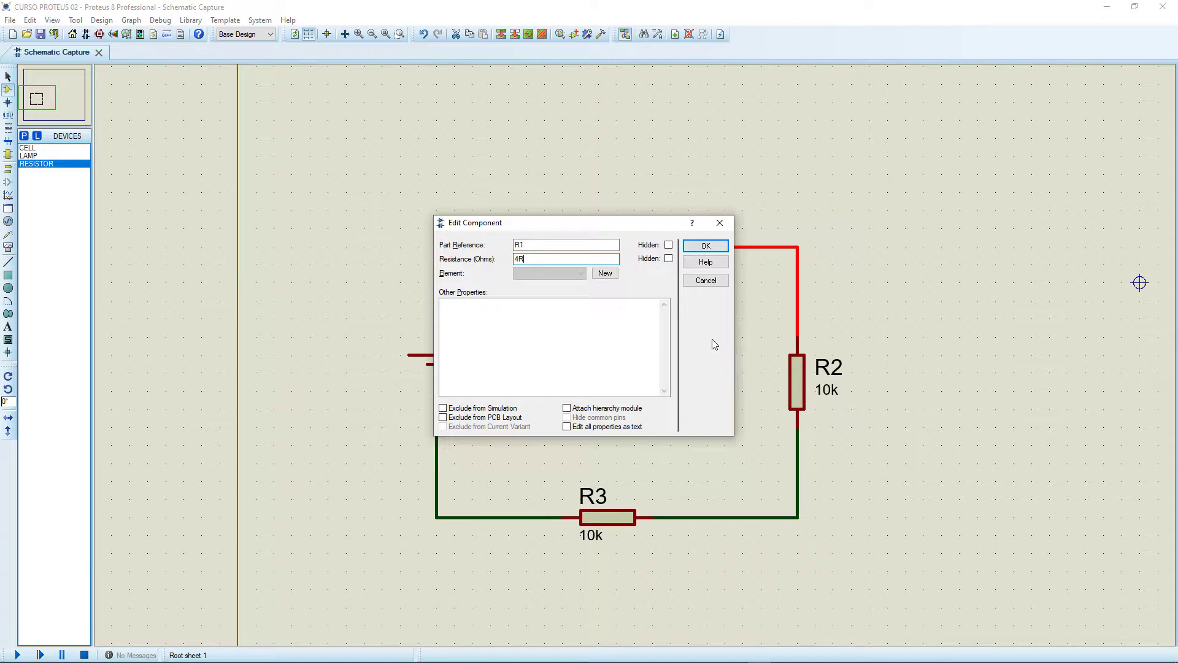
left_click(705, 247)
Set the resistance of R2 to 6R.
left_click(797, 384)
left_click(797, 384)
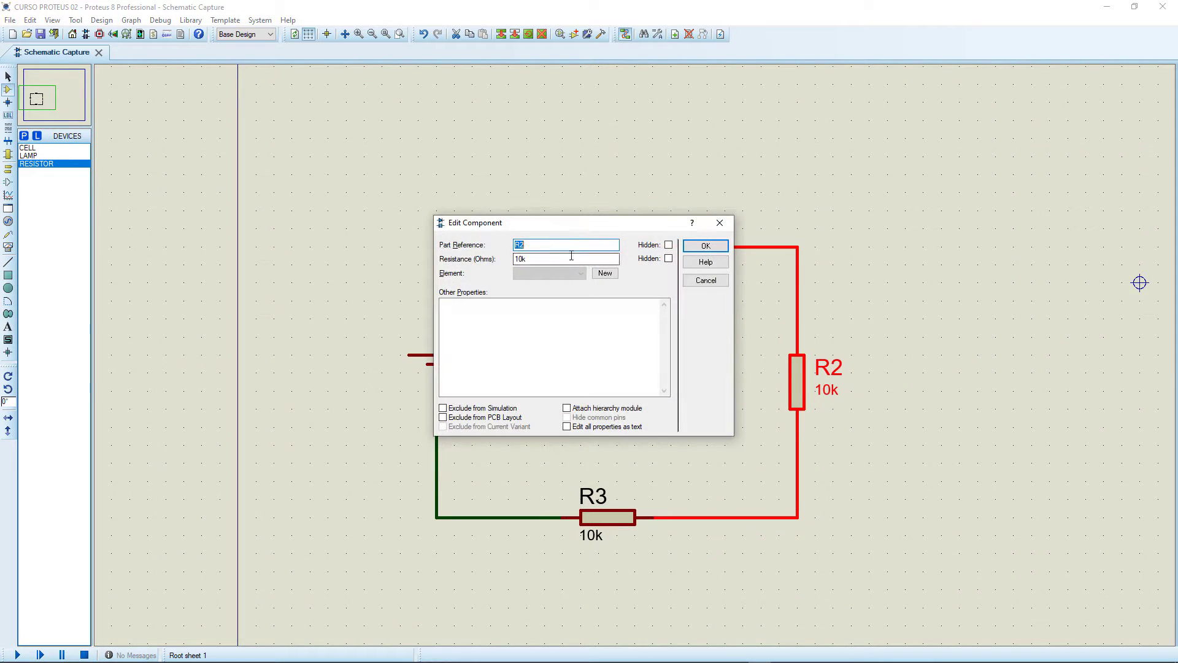
key("Tab")
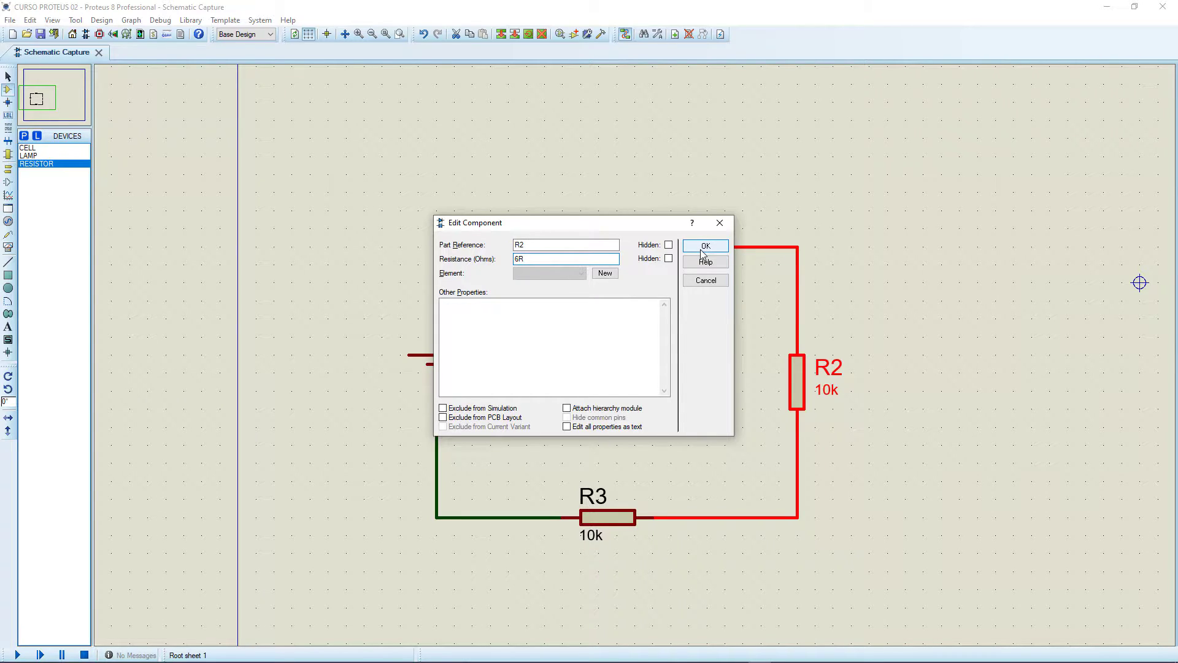
left_click_drag(657, 232, 610, 270)
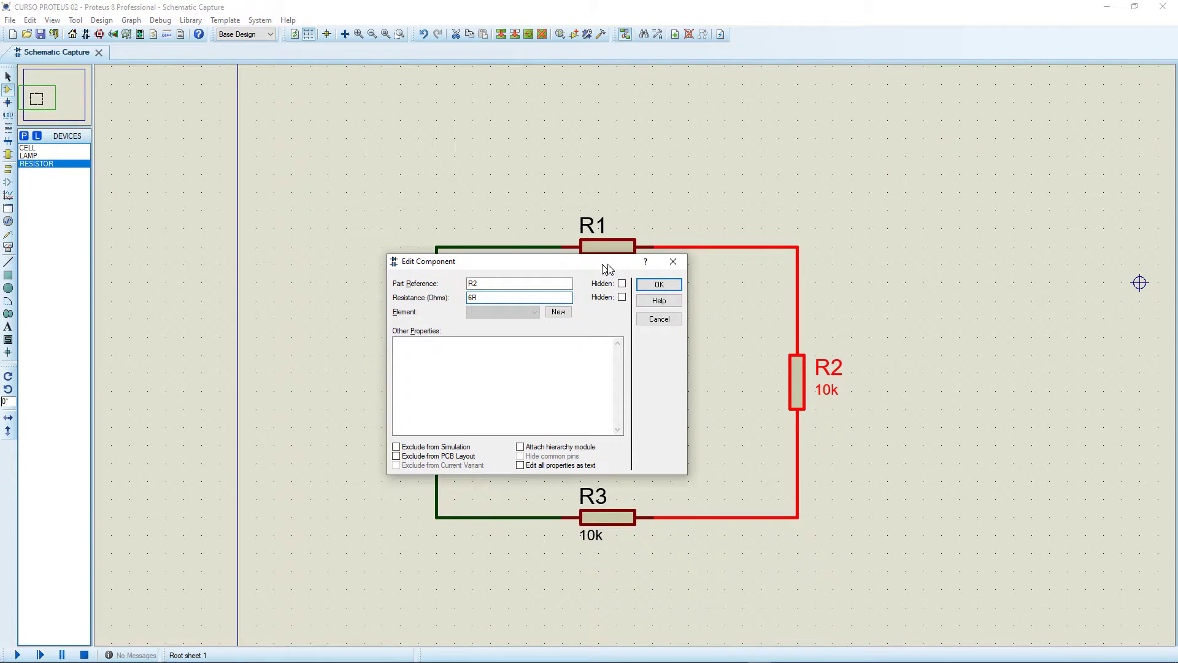
left_click(658, 286)
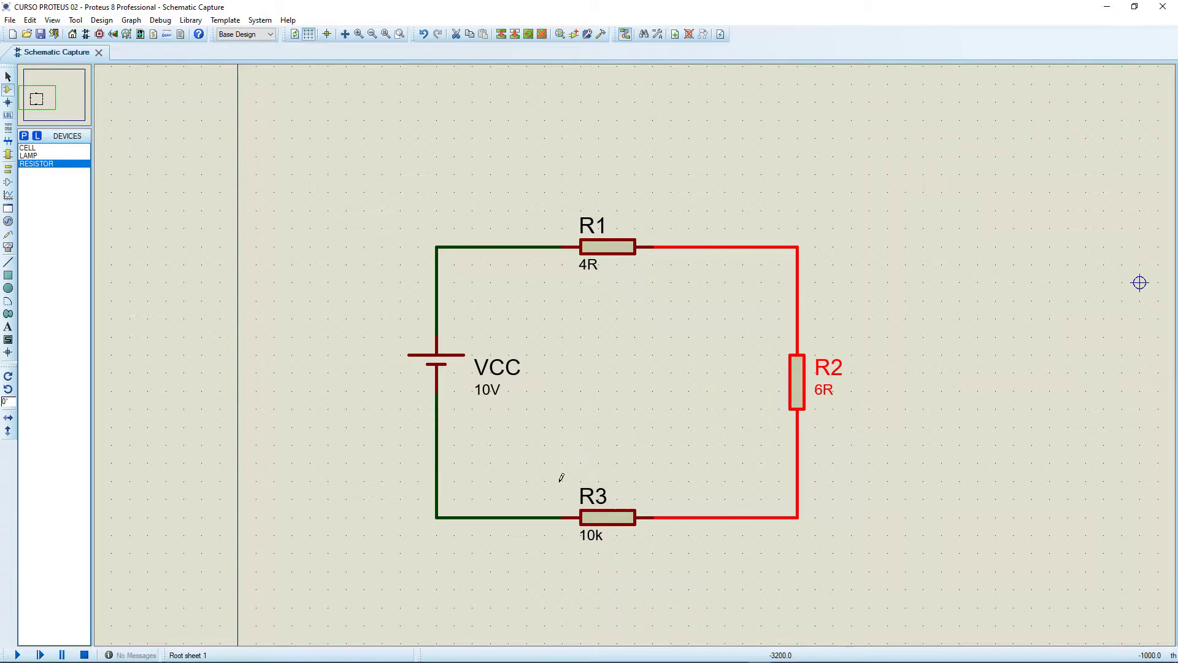
Set the resistance of R3 to 10R.
double_click(598, 518)
left_click(530, 259)
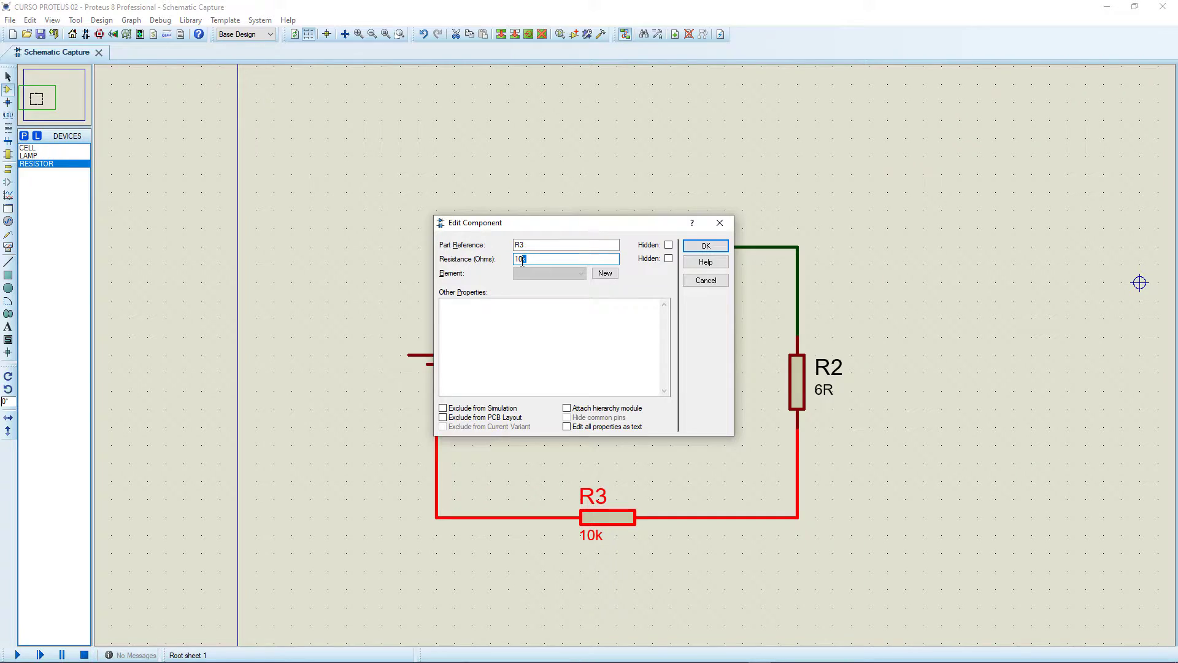
type("R")
key("Return")
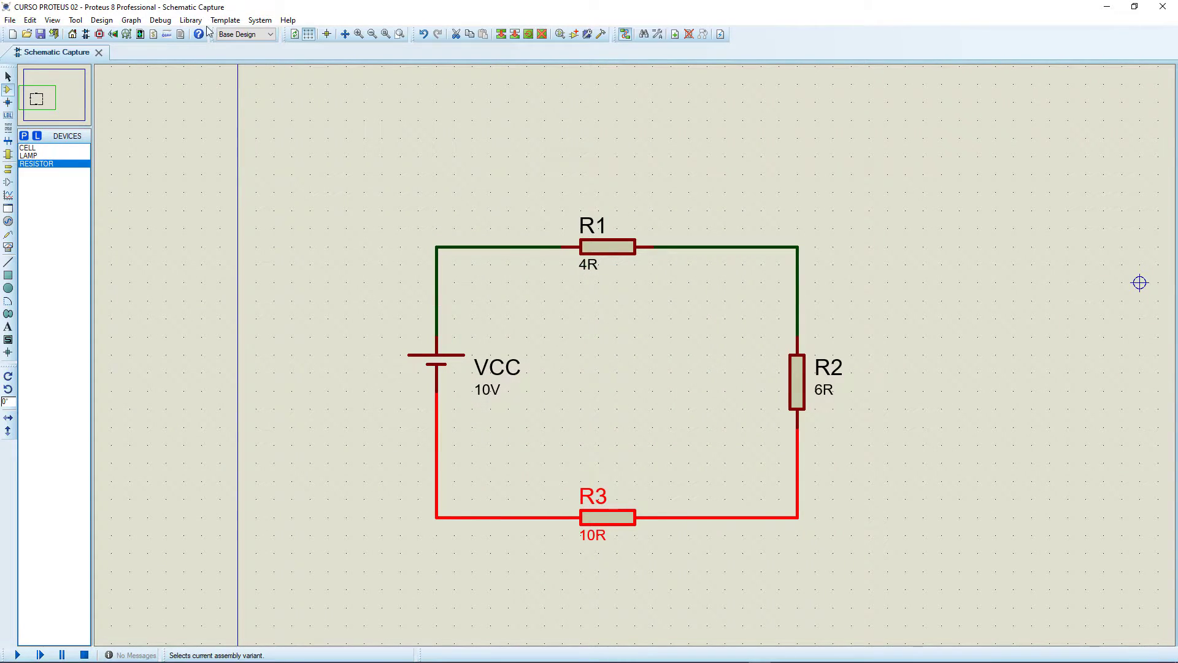
Check the animation options for wire voltage colours and current arrows, and run and stop a simulation of the series circuit.
left_click(264, 21)
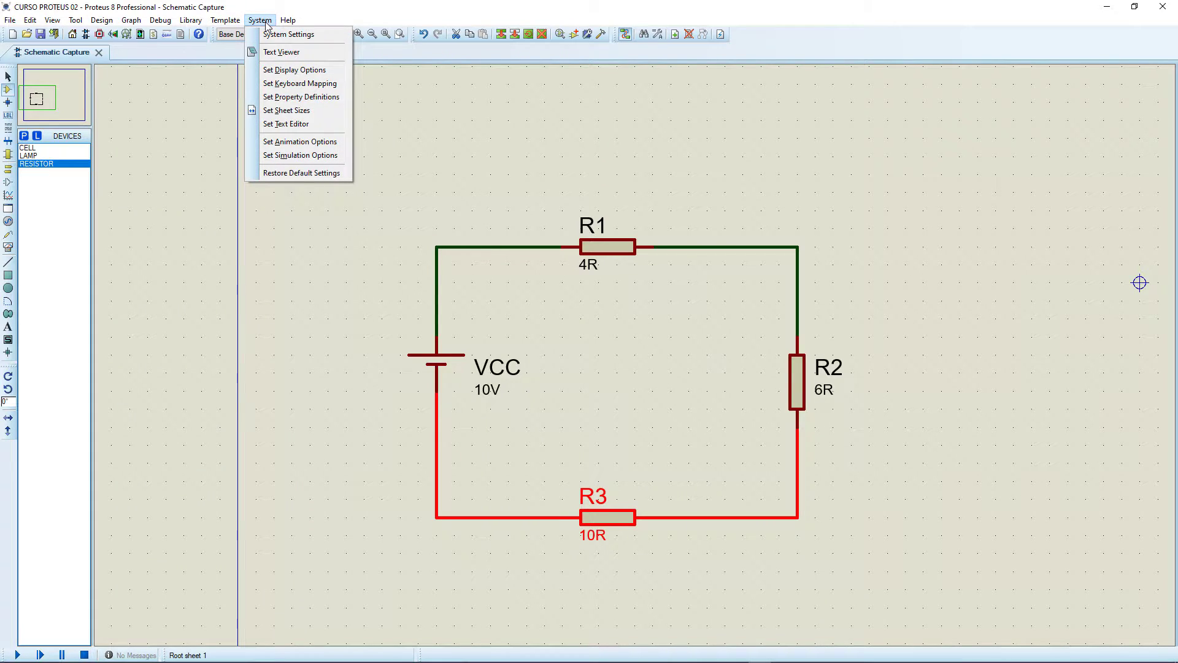
left_click(299, 142)
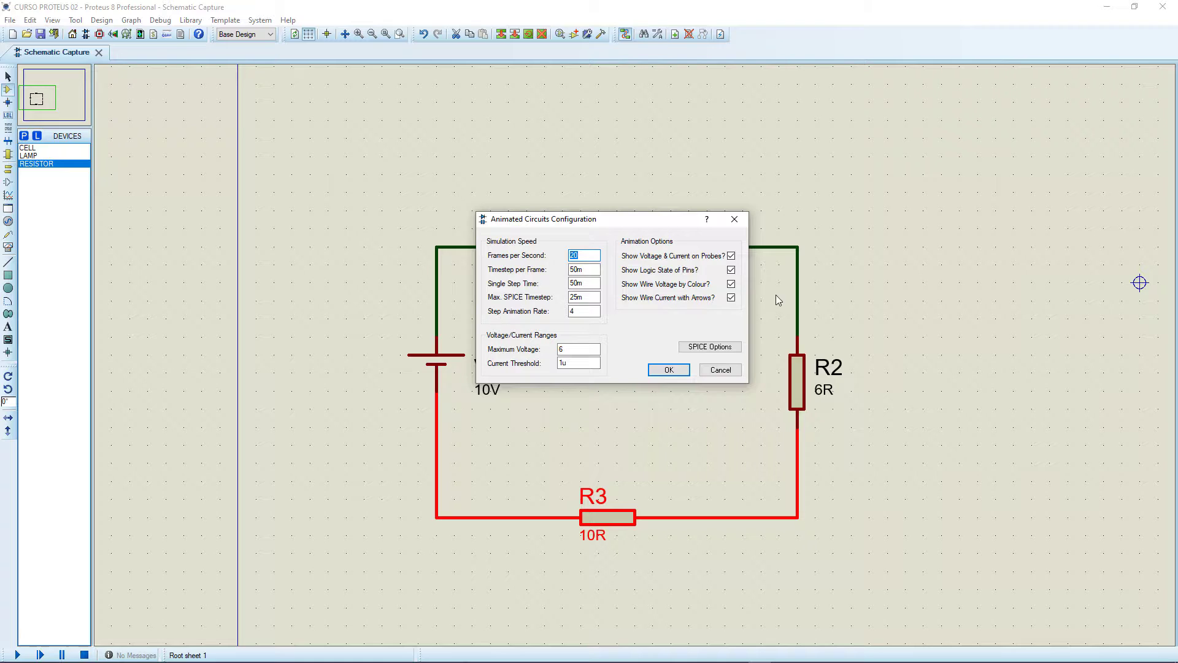
left_click(670, 370)
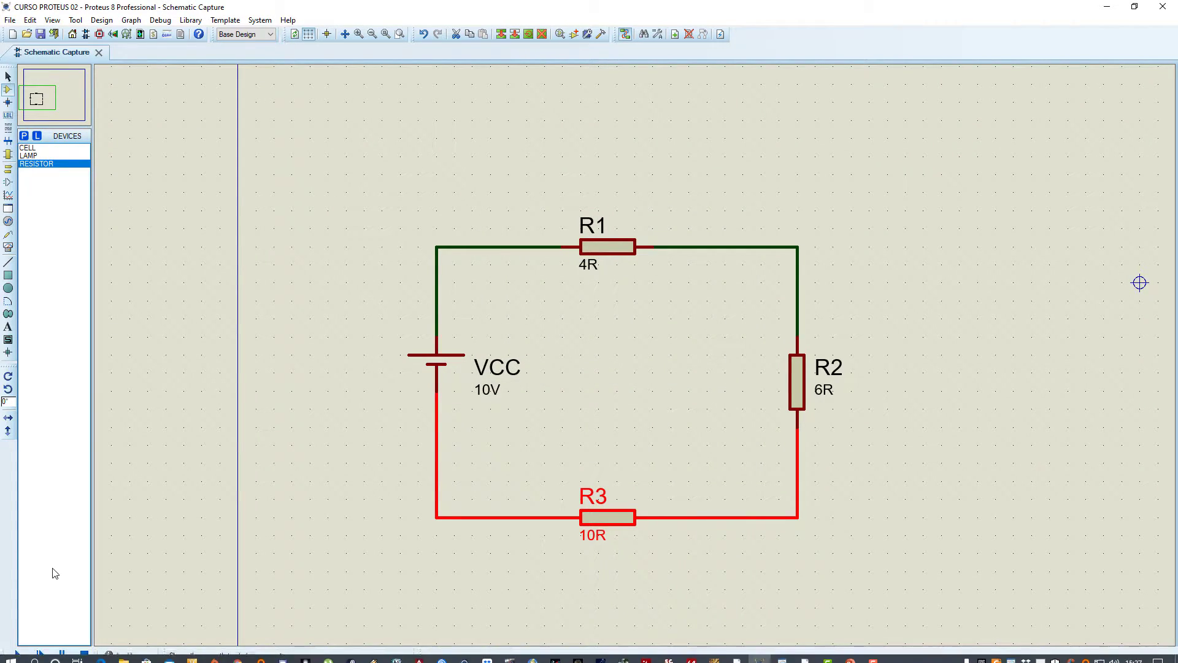
left_click(17, 655)
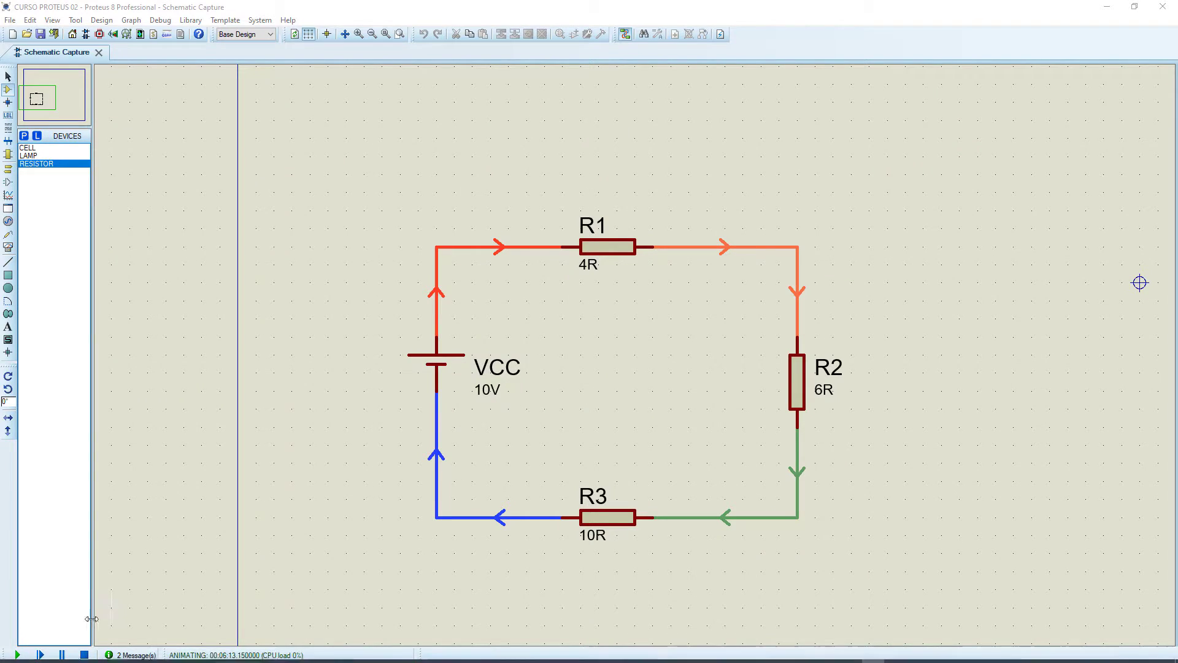
left_click(84, 654)
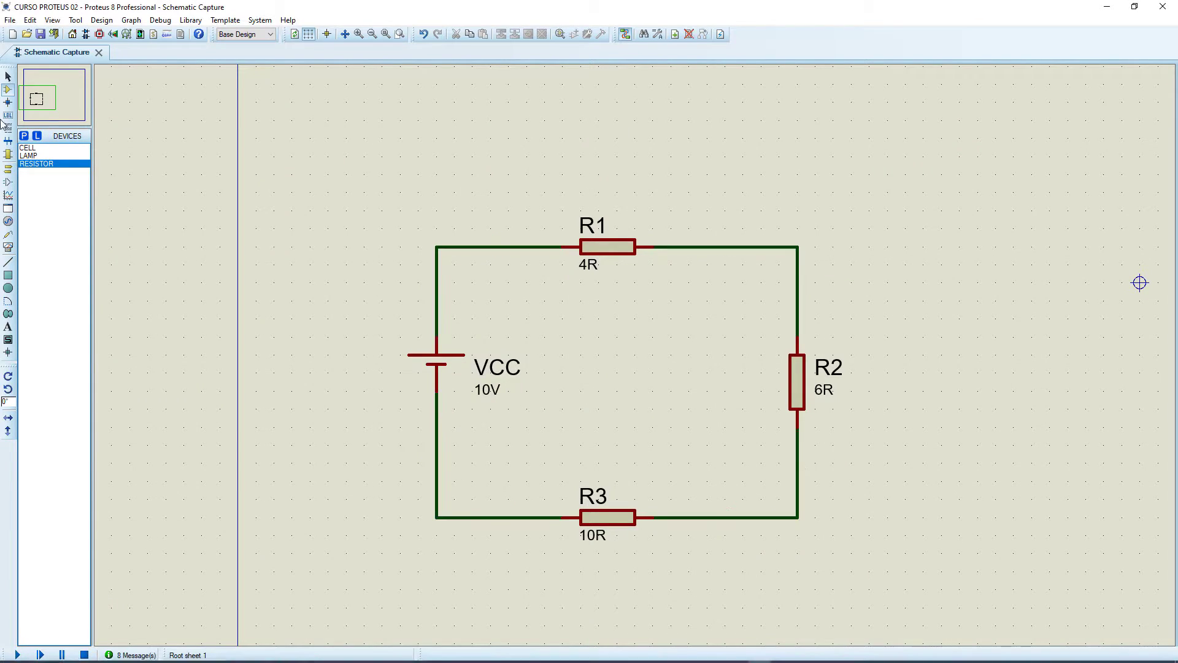
Replace the wire between the VCC cell and R1 with a series DC ammeter and simulate the circuit to measure the current.
left_click(8, 247)
left_click(59, 220)
right_click(471, 247)
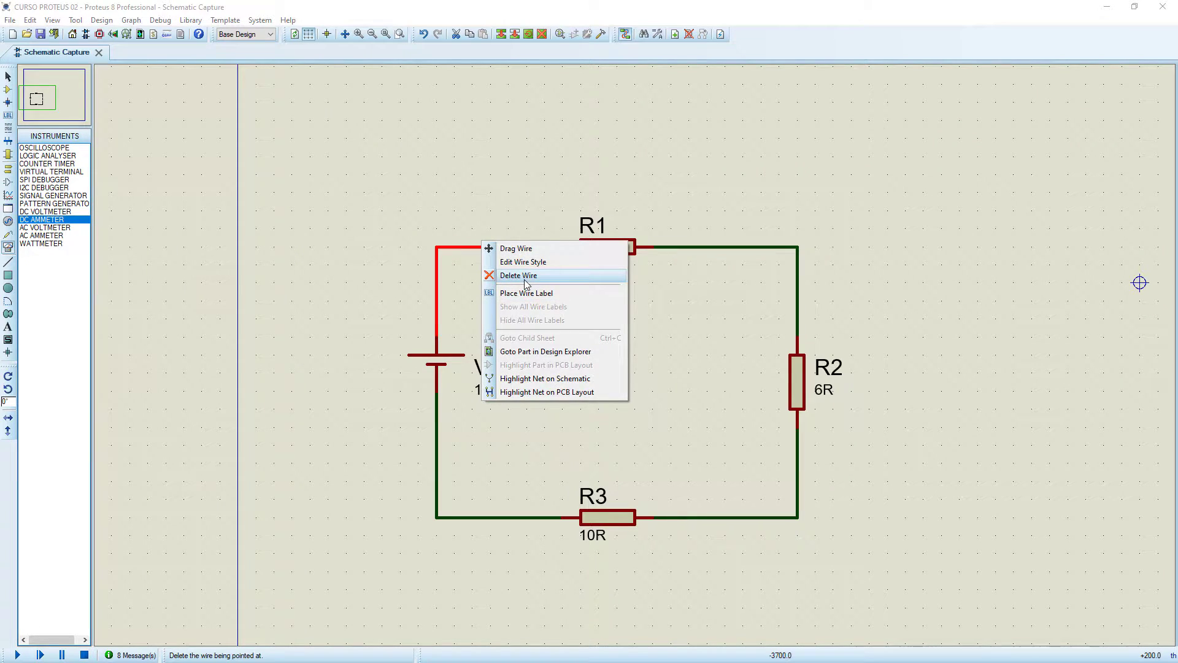
left_click(521, 275)
left_click(491, 247)
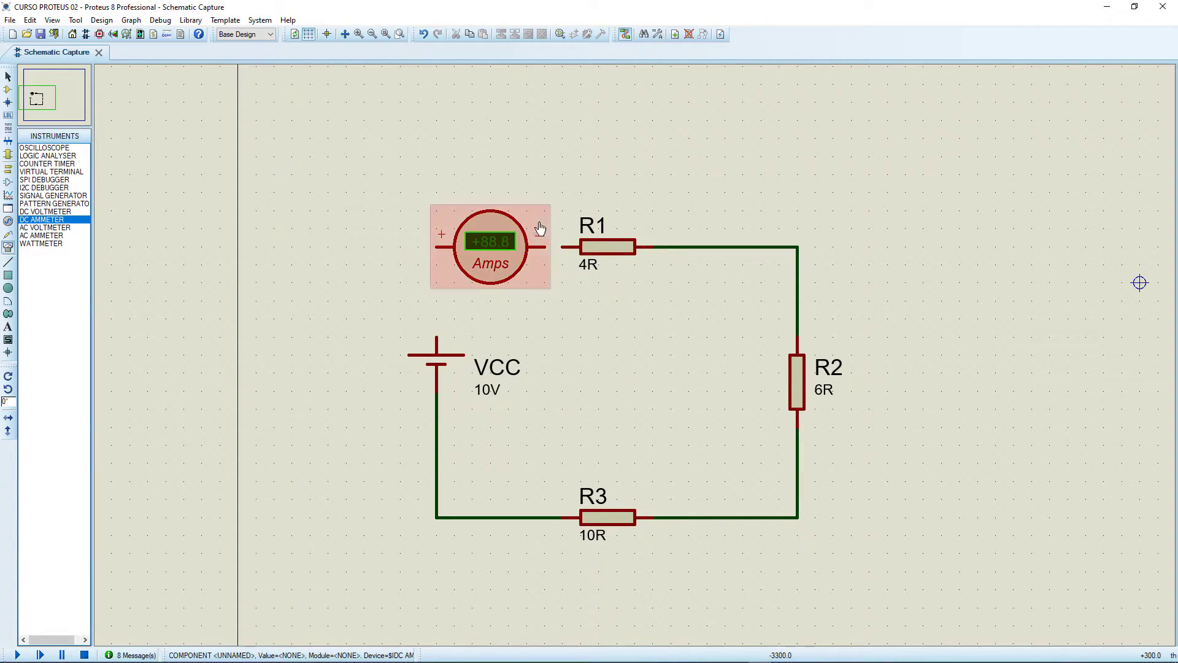
left_click(545, 247)
left_click(562, 247)
left_click(435, 247)
left_click(436, 336)
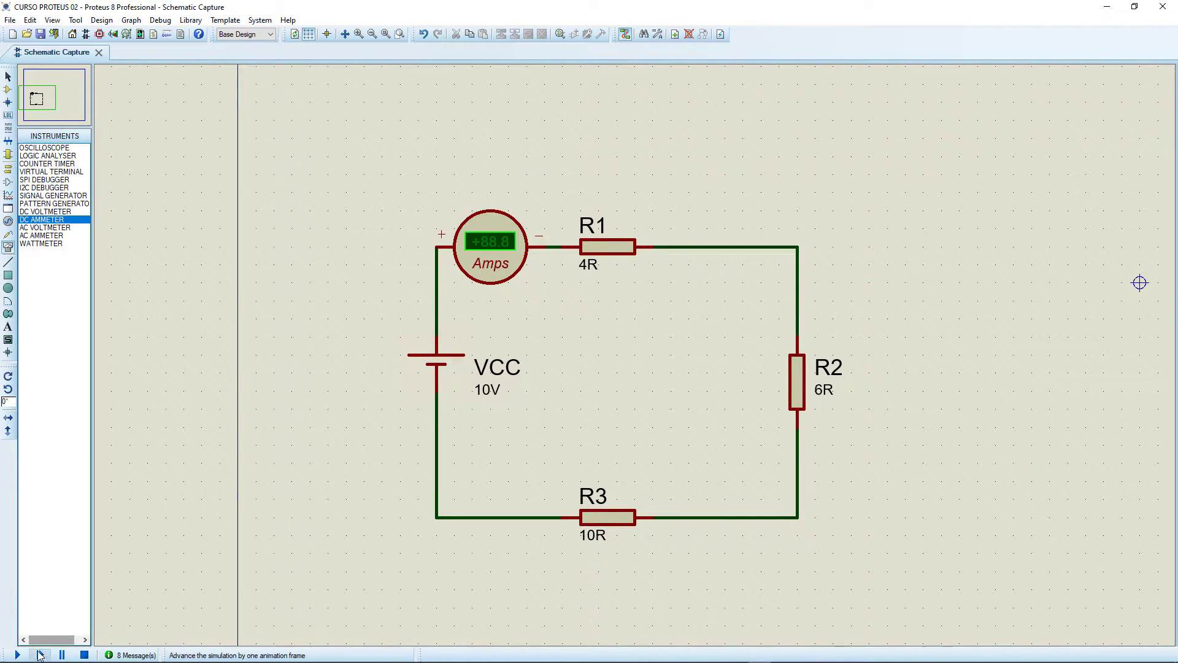
left_click(17, 654)
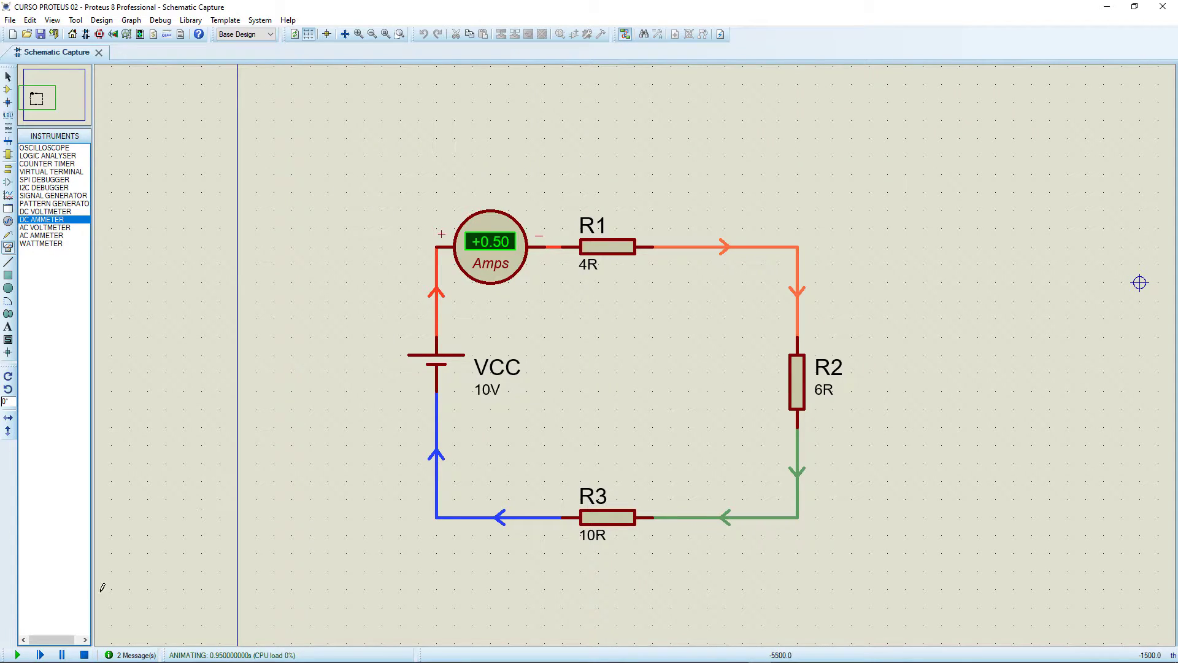
left_click(86, 655)
Delete the ammeter between the VCC cell and R1 and wire the two components directly together again.
left_click(503, 265)
key("Delete")
left_click(557, 245)
left_click(437, 338)
Replace the wire between R2 and R3 with a series DC ammeter and simulate the circuit to measure the current.
right_click(743, 515)
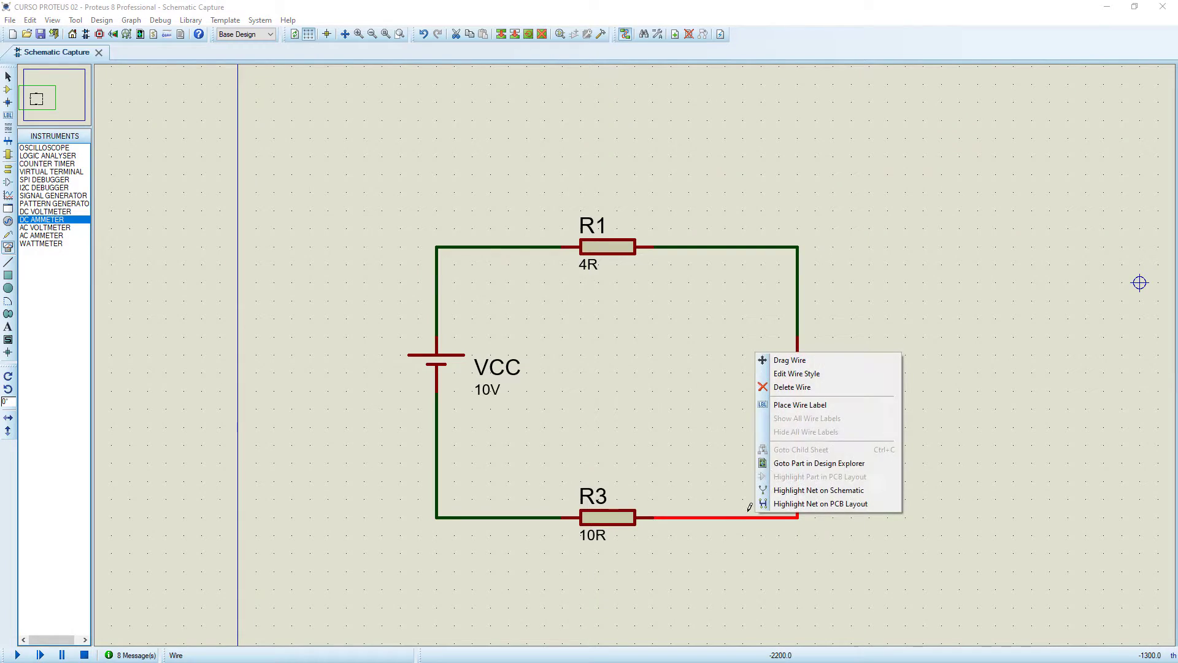
left_click(792, 386)
left_click(724, 491)
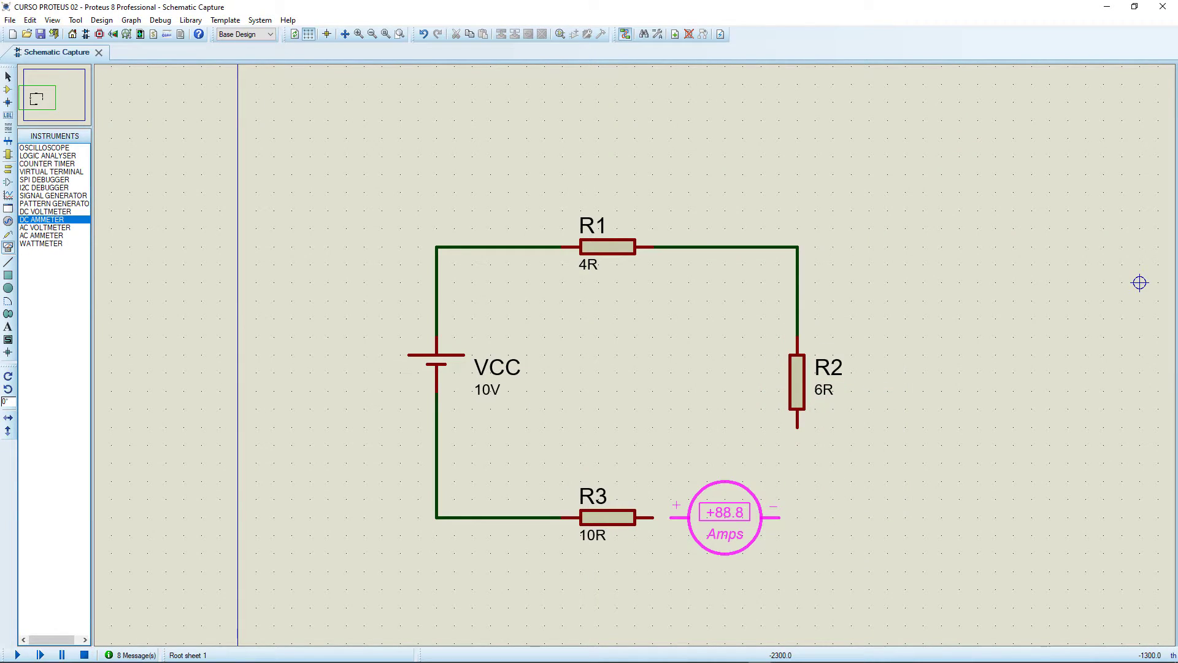
left_click(741, 521)
left_click(653, 517)
left_click(689, 518)
left_click(797, 517)
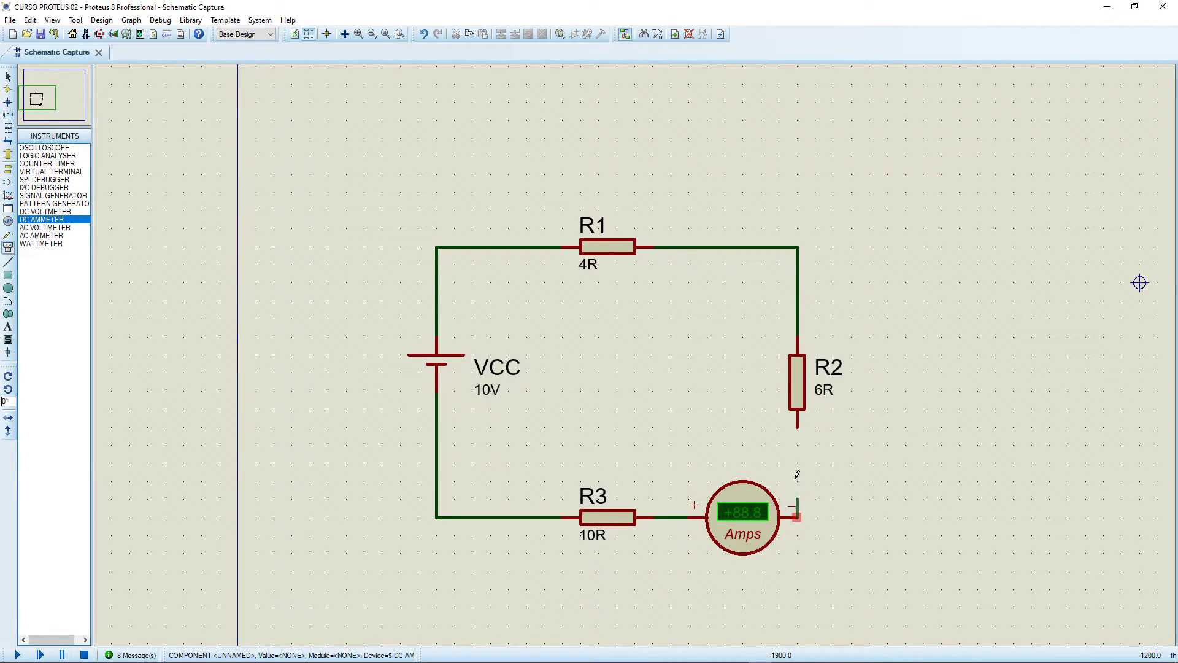
left_click(797, 426)
left_click(17, 654)
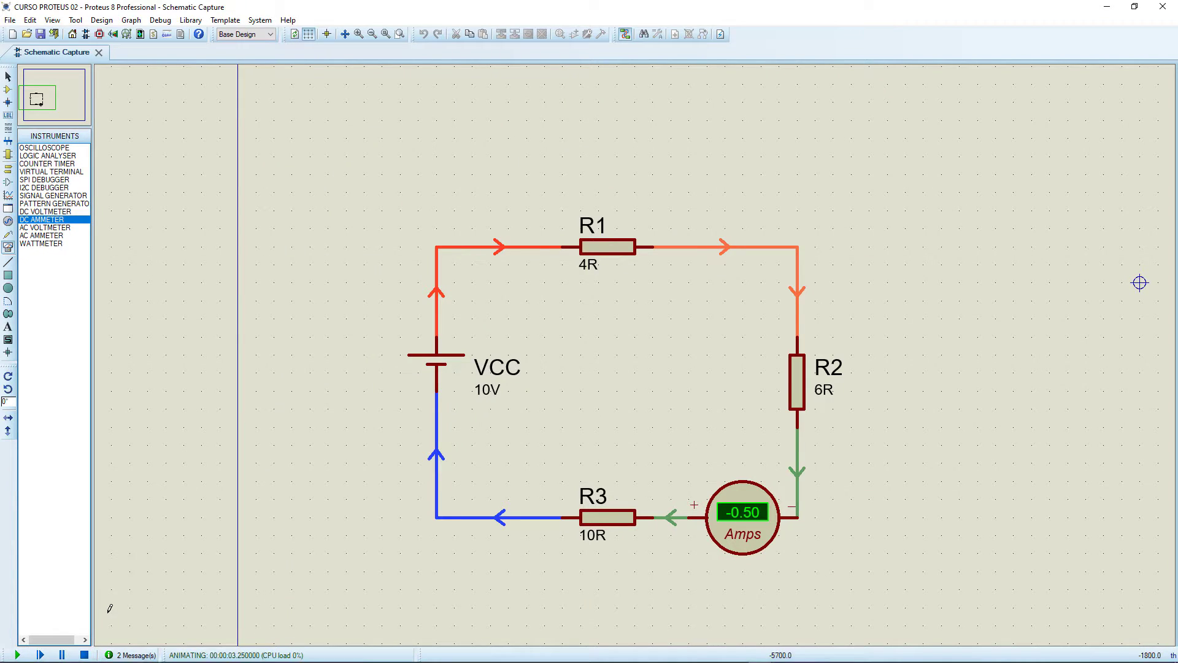
left_click(85, 654)
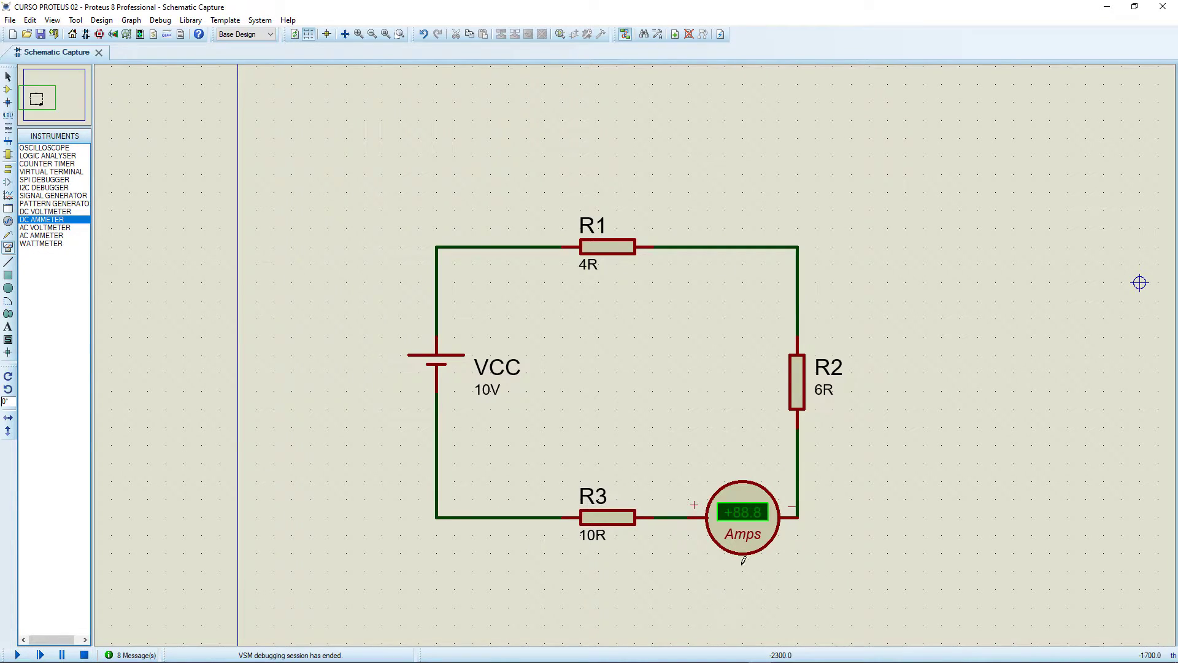
Delete the ammeter between R2 and R3 and wire the two resistors directly together again.
left_click(759, 538)
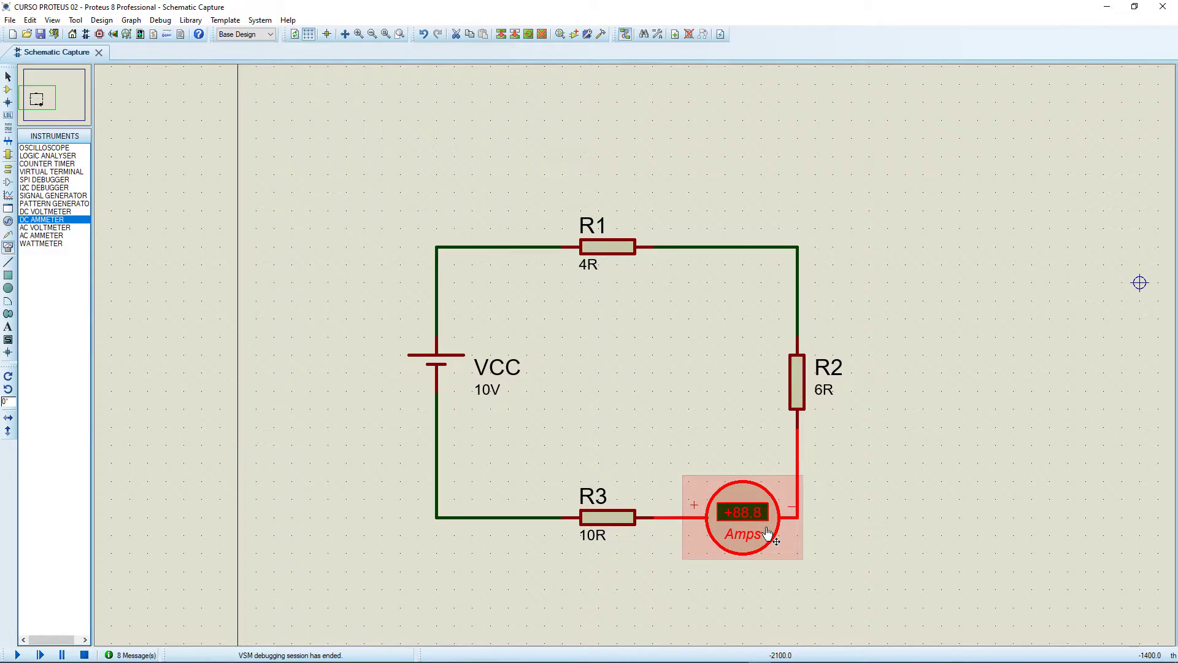
key("Delete")
left_click(797, 426)
left_click(653, 517)
Replace the wire between R3 and the VCC cell's negative terminal with a series DC ammeter and simulate the circuit to measure the current.
right_click(453, 510)
left_click(448, 508)
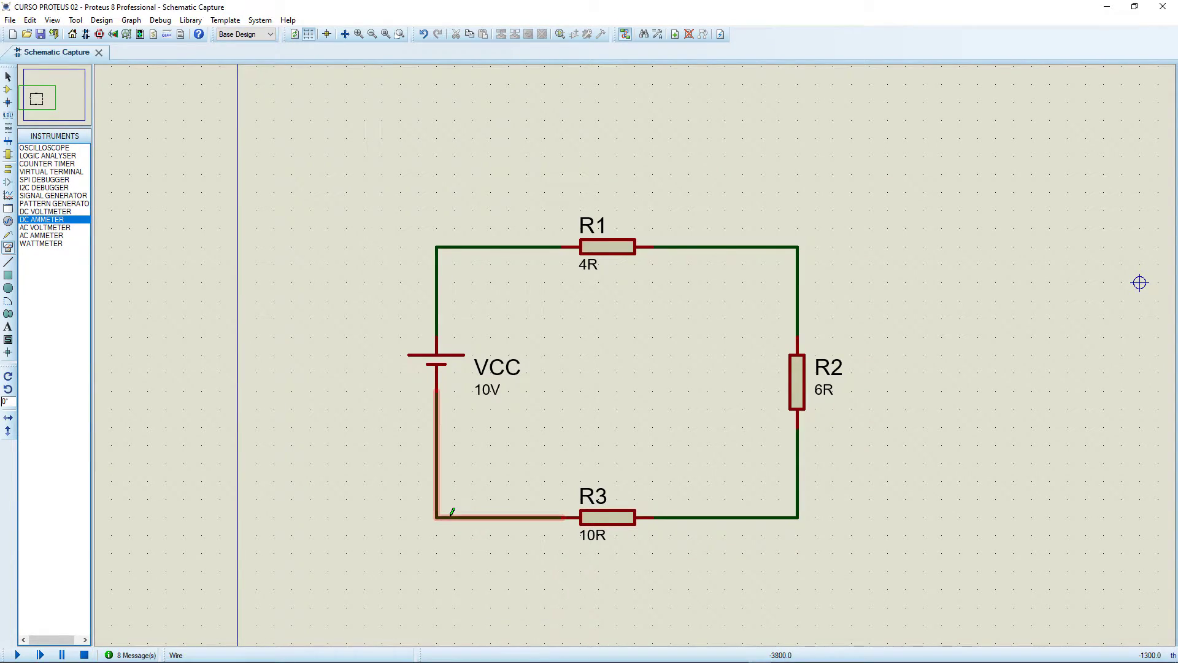
right_click(452, 515)
left_click(499, 384)
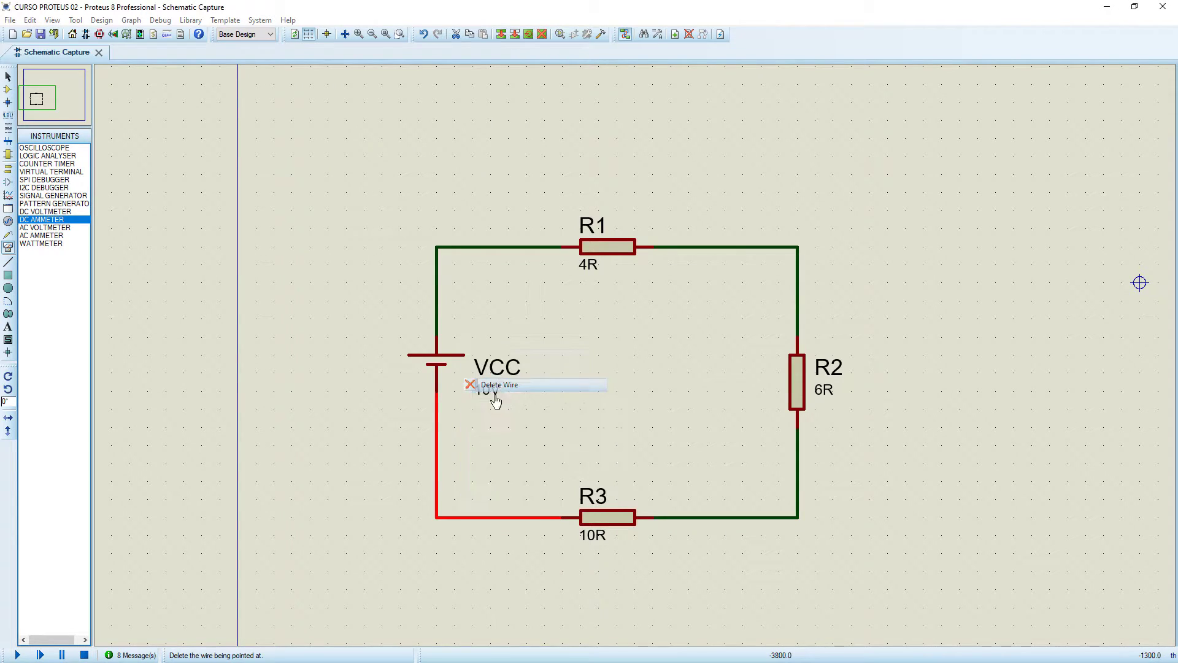
left_click(473, 494)
left_click(497, 521)
left_click(546, 518)
left_click(561, 517)
left_click(437, 394)
left_click(436, 517)
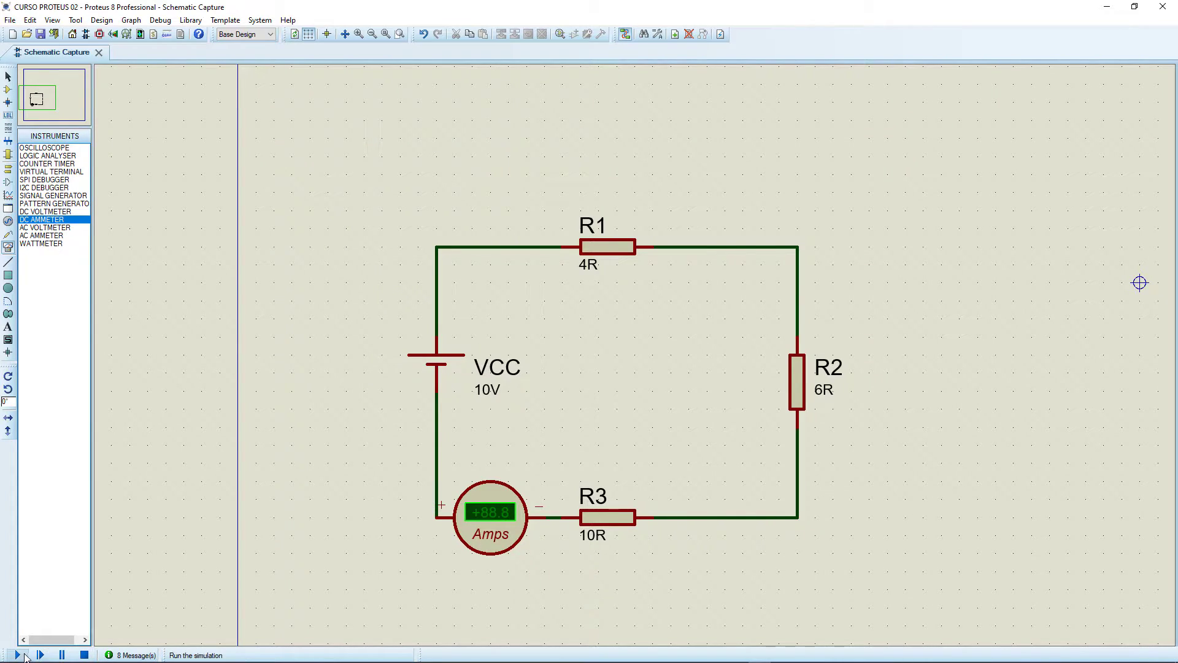
left_click(17, 654)
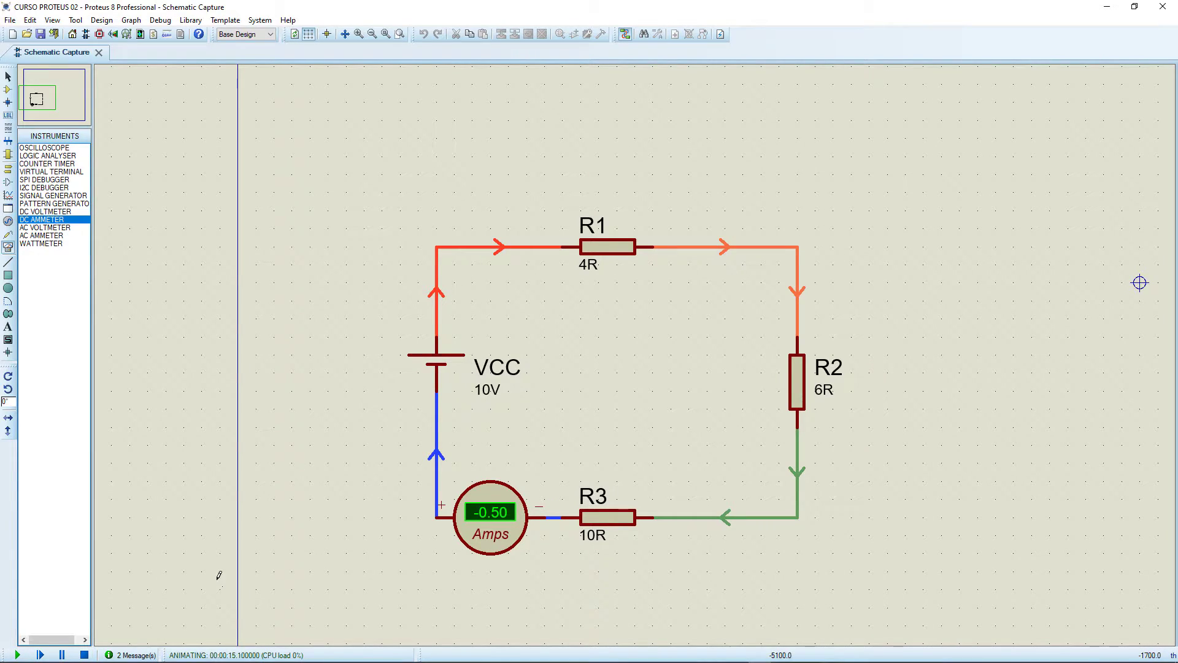
mouse_move(108, 656)
left_click(85, 654)
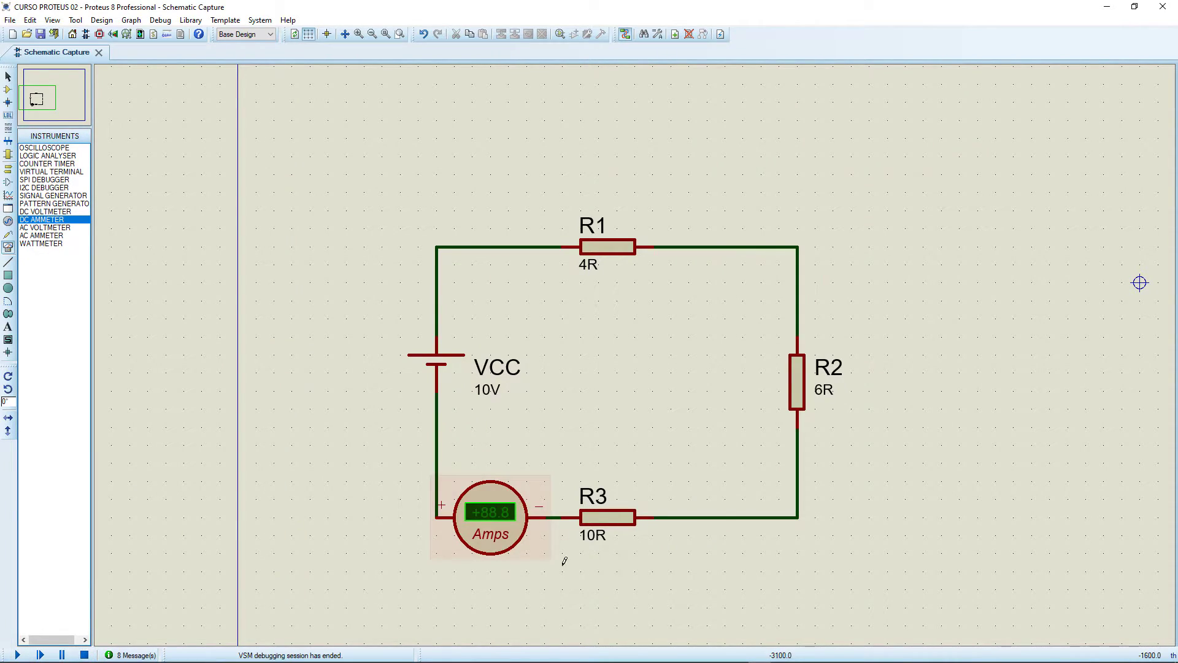
Delete the ammeter beside R3 and wire the VCC cell's negative terminal directly to R3 again.
left_click(479, 528)
key("Delete")
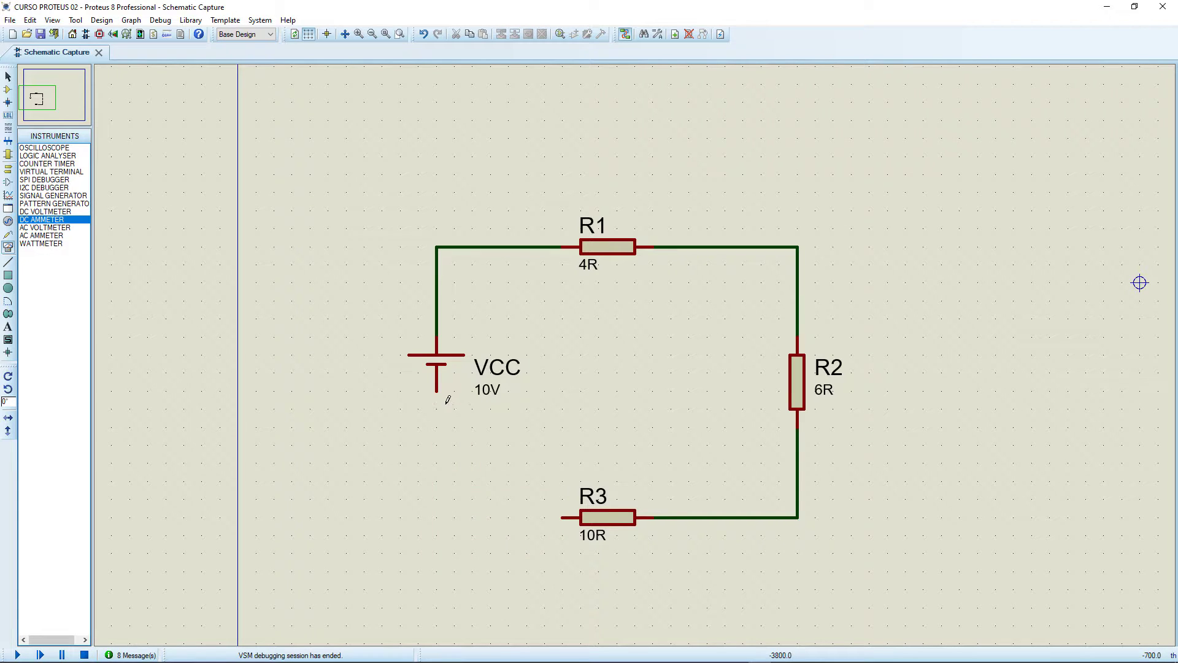
left_click(436, 391)
left_click(561, 517)
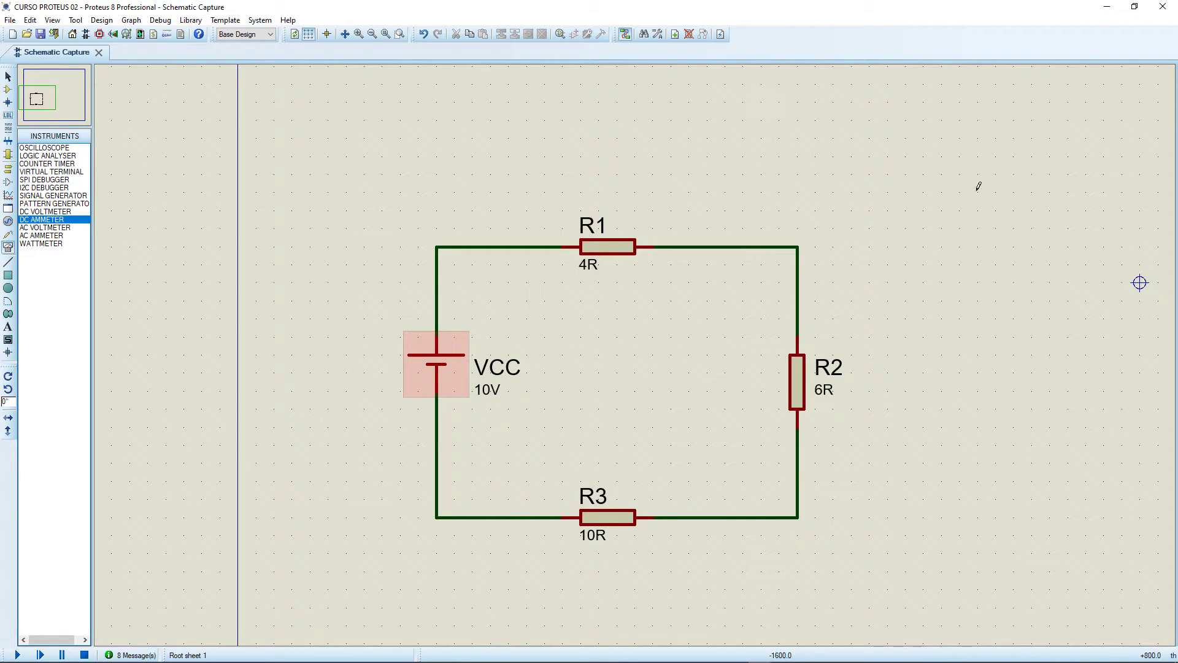
Delete the wire between R1 and R2 and run and stop a simulation of the open circuit.
right_click(779, 247)
left_click(828, 274)
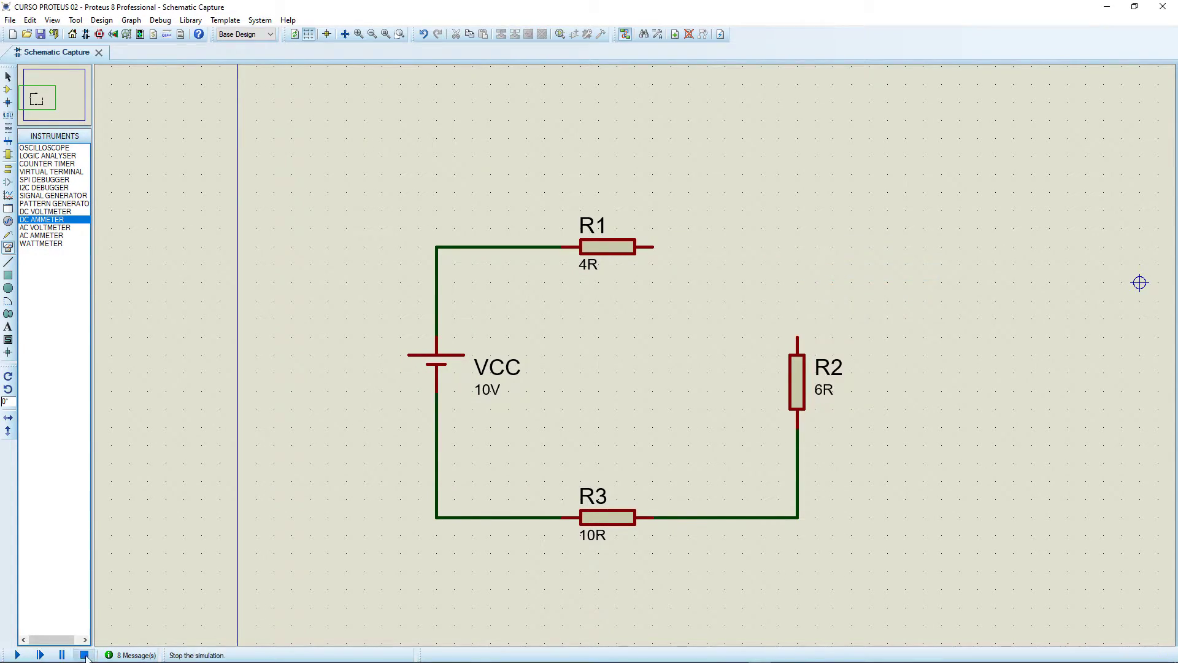
key("F12")
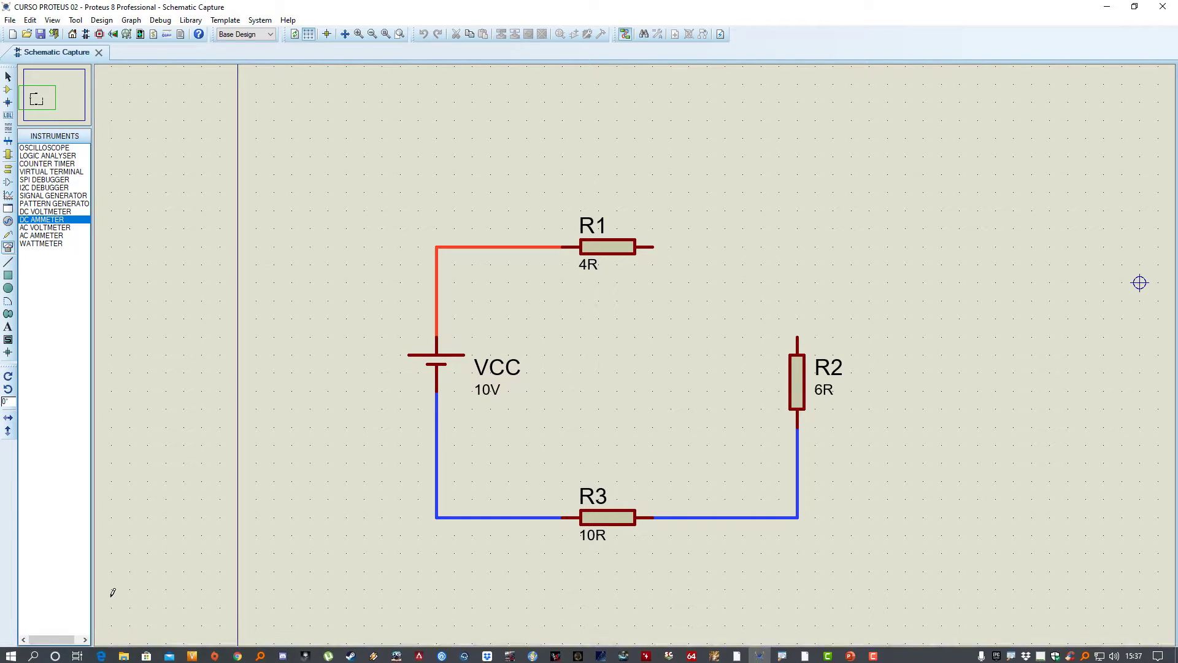
left_click(84, 656)
Close the series loop again by wiring R1 to R2.
left_click(653, 247)
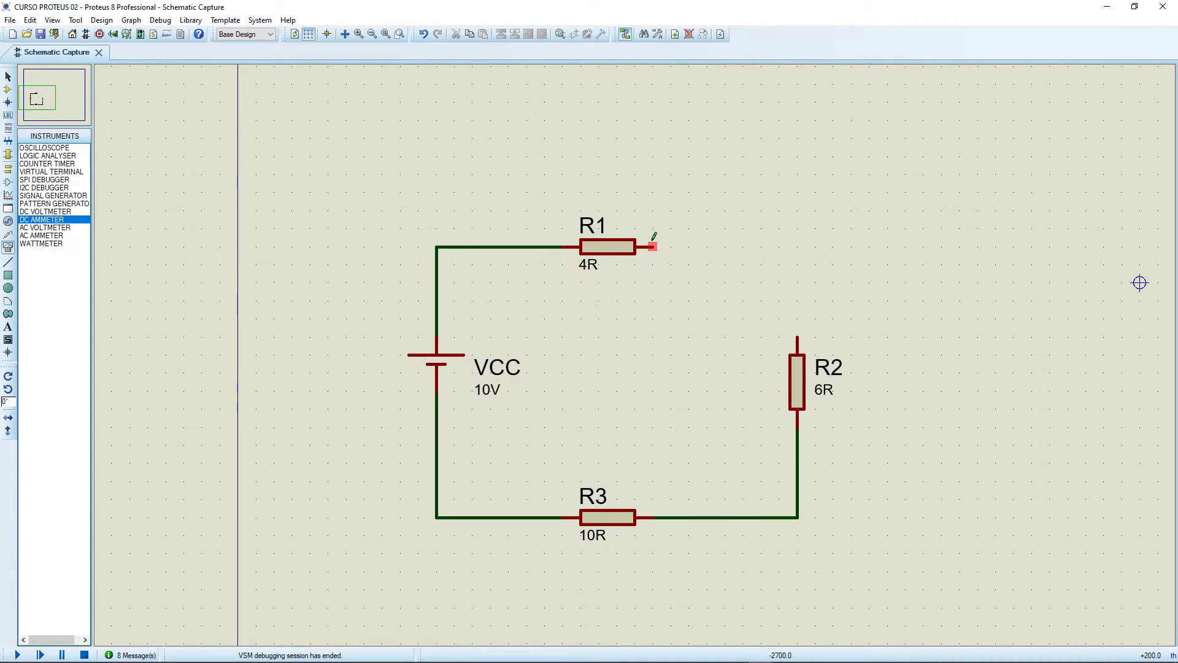
left_click(798, 336)
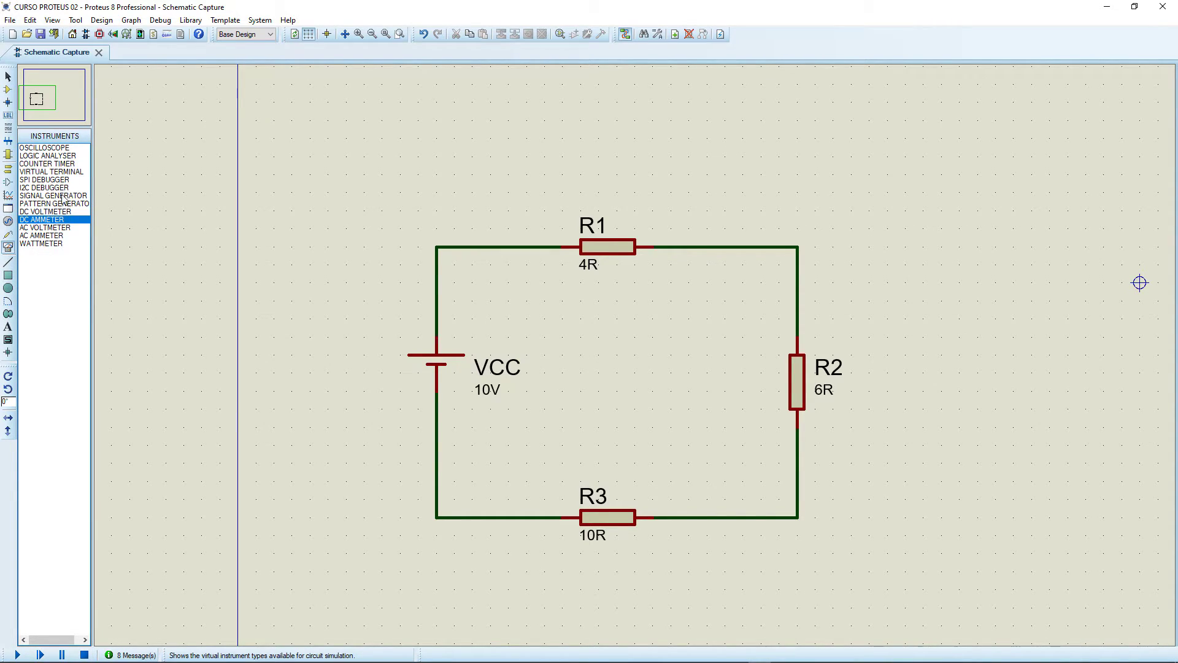
Place a DC voltmeter above R1 and wire it in parallel, with its positive terminal on the VCC side and its negative on the R2 side.
left_click(54, 211)
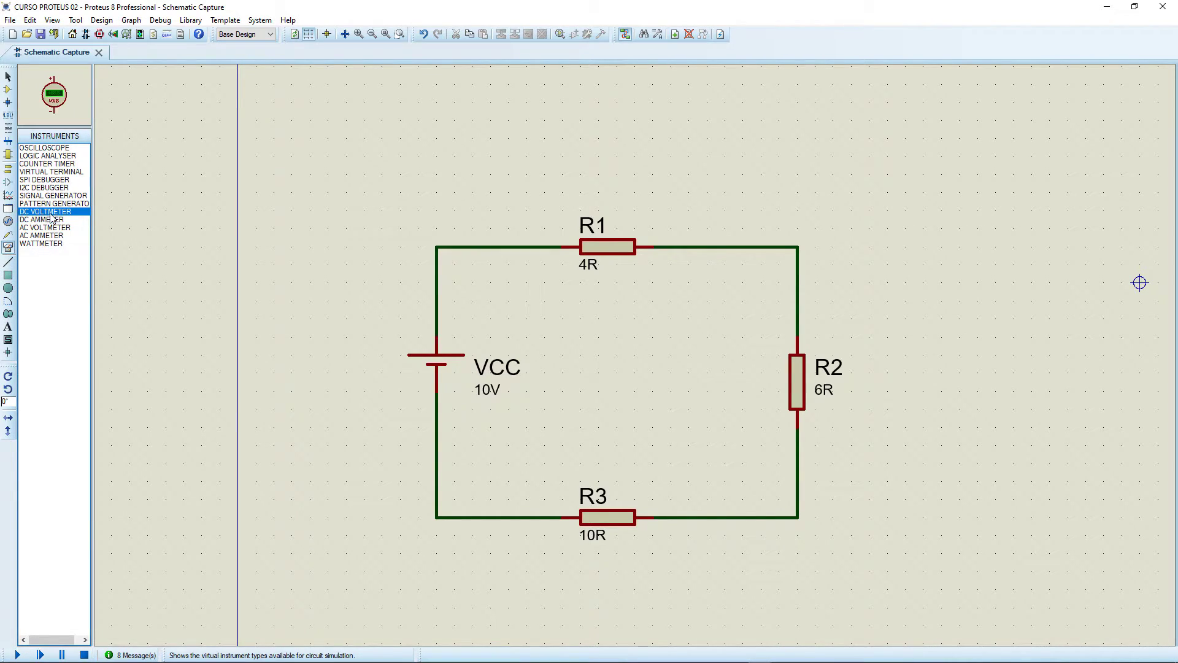
left_click(581, 162)
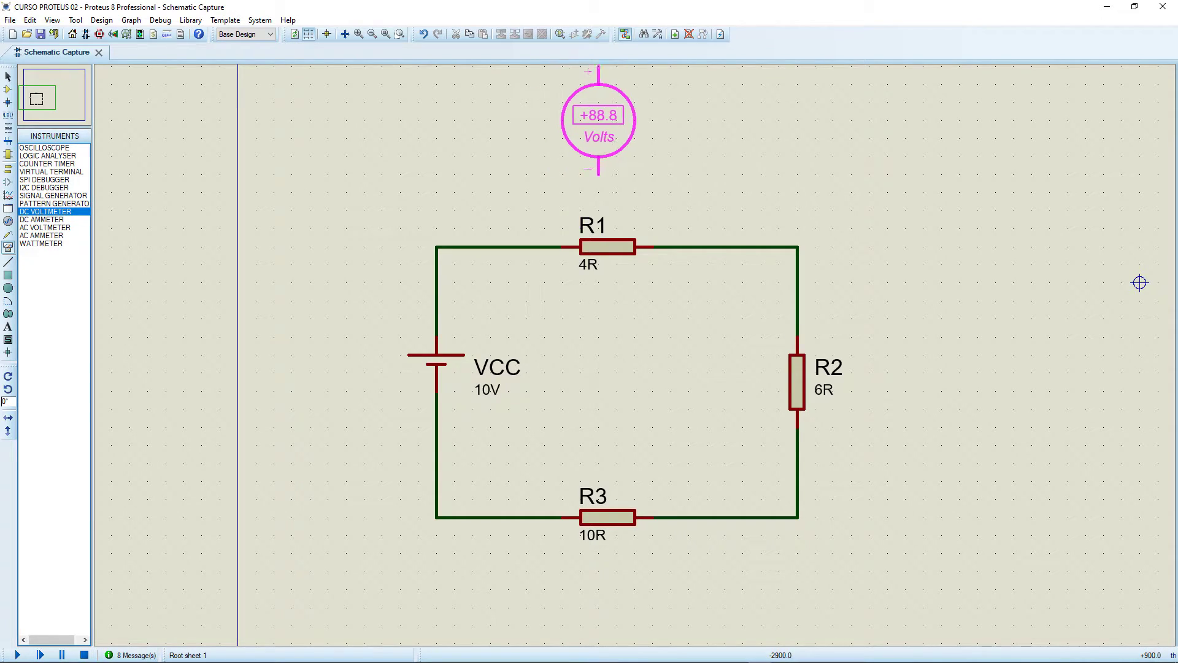
left_click(653, 138)
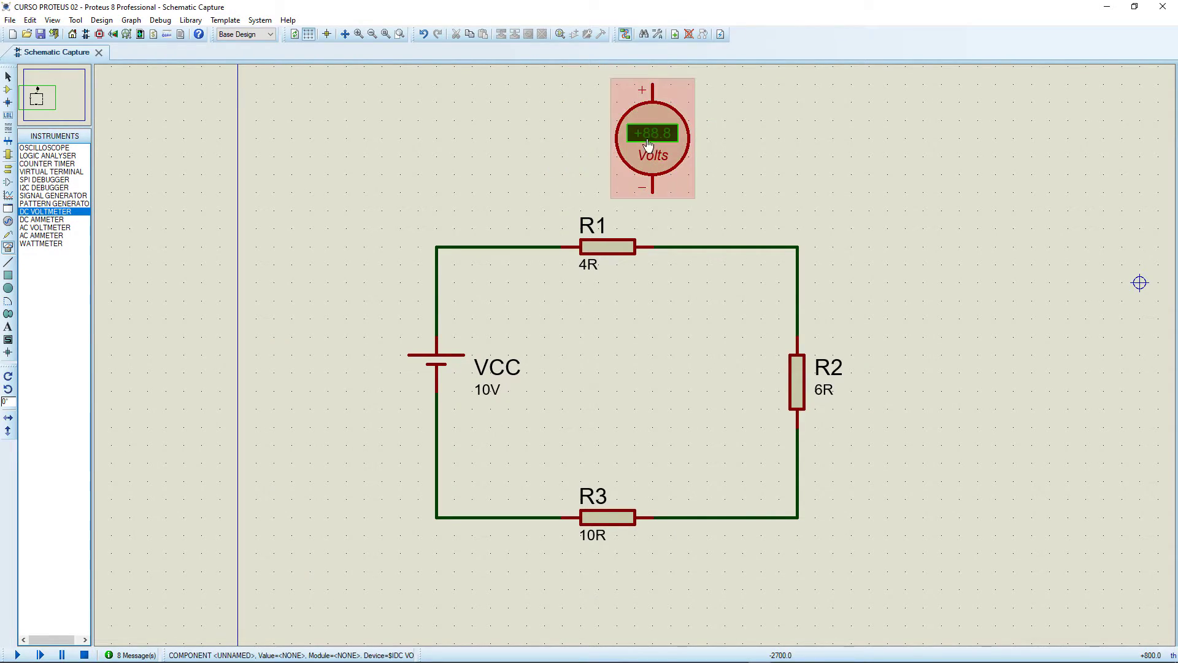
left_click(636, 84)
left_click(544, 247)
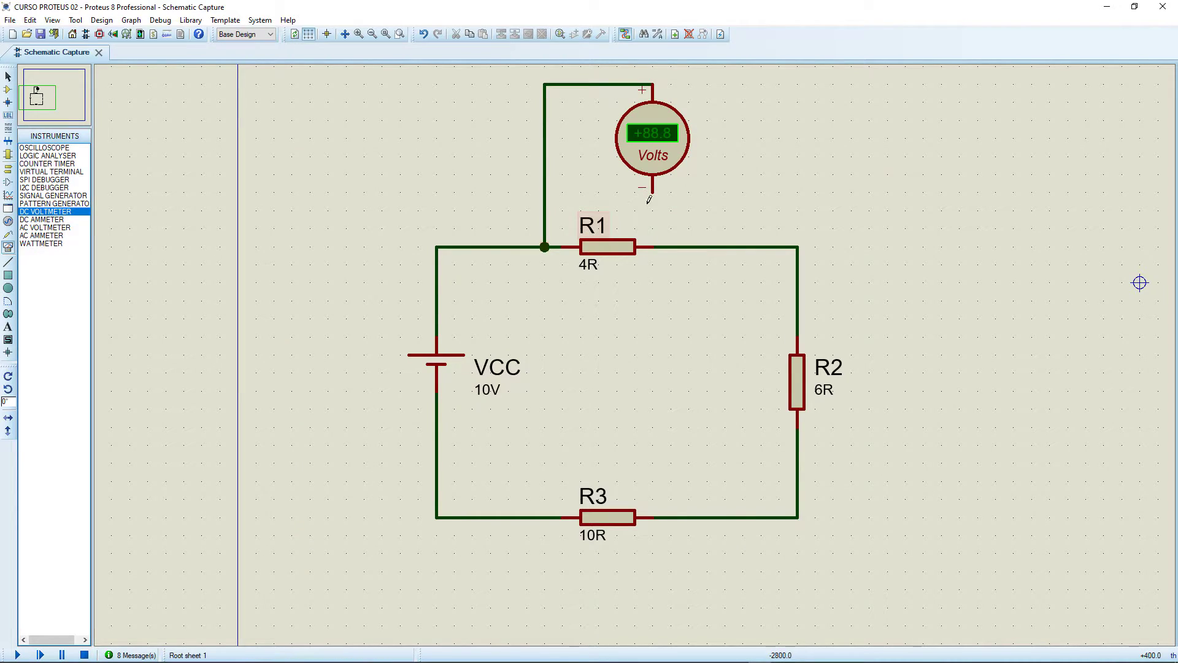
left_click(653, 192)
left_click(652, 246)
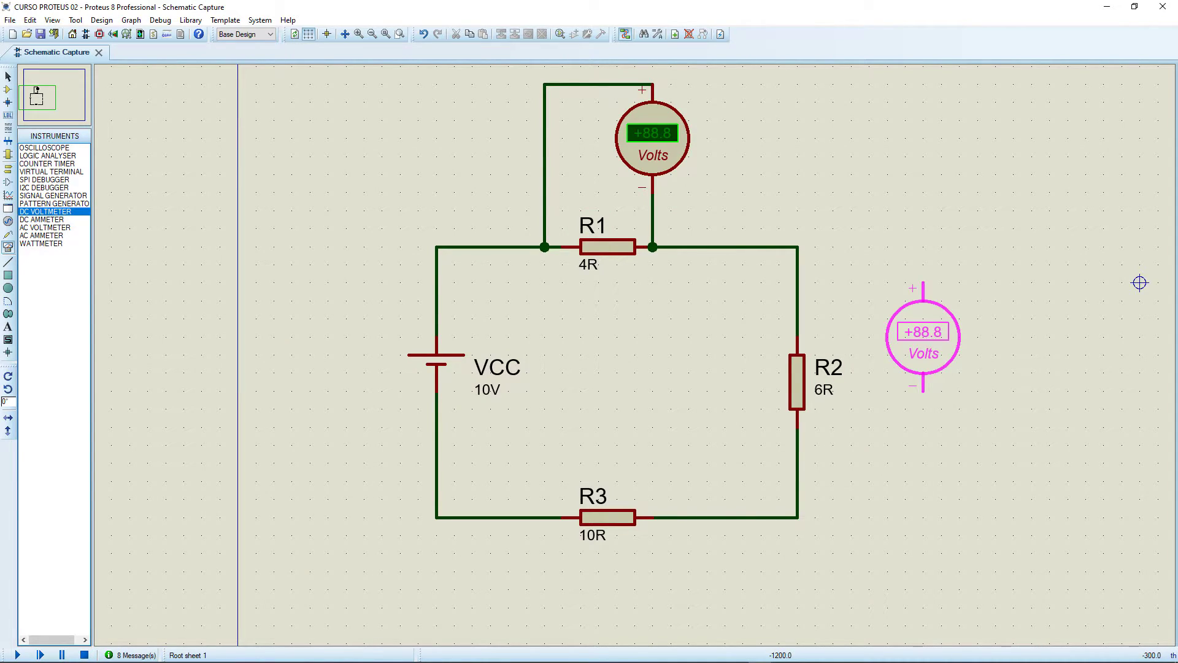
Place a DC voltmeter beside R2 and wire its positive terminal above the resistor and its negative terminal below it.
left_click(905, 391)
left_click(905, 336)
left_click(797, 300)
left_click(905, 445)
left_click(797, 463)
Place a DC voltmeter below R3 and wire it in parallel, with its positive terminal on the R2 side and its negative on the VCC side.
left_click(603, 601)
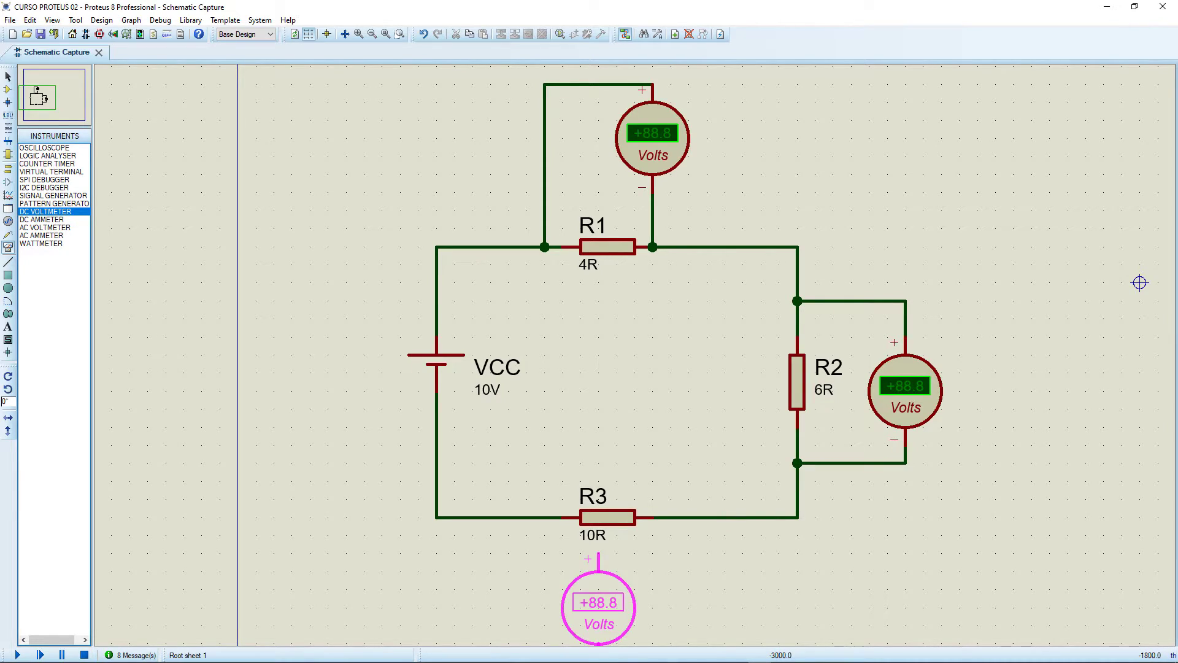
scroll(645, 582, "down", 1)
left_click(646, 523)
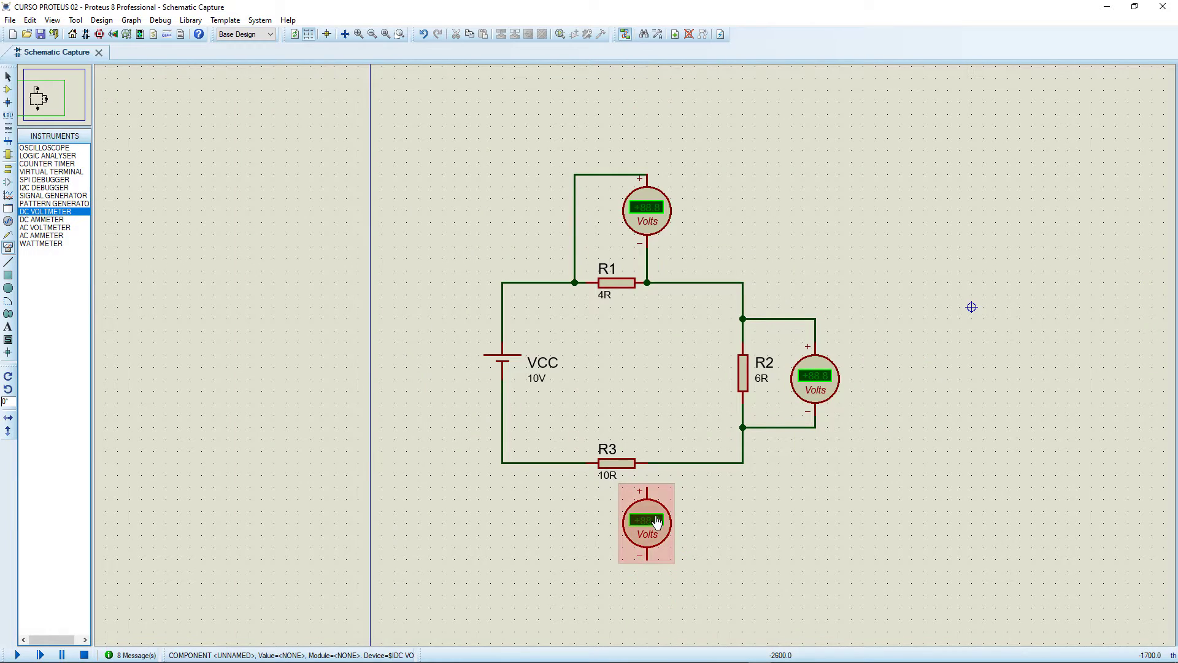
left_click(647, 489)
left_click(647, 461)
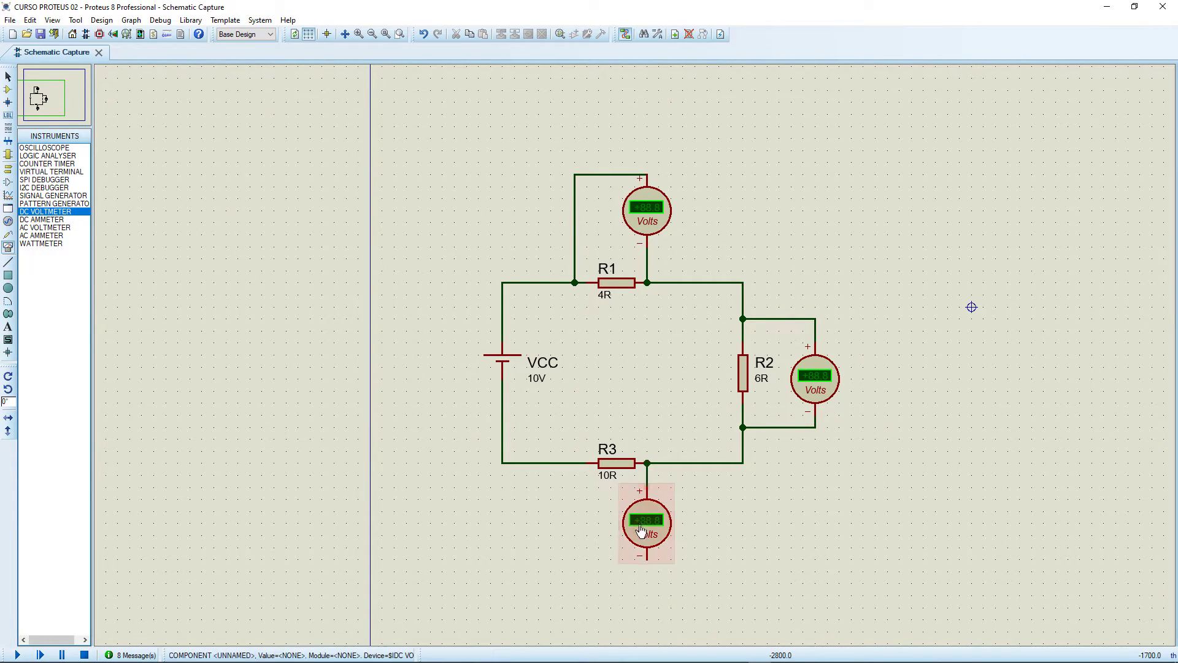
left_click(647, 558)
left_click(574, 463)
Bring the whole circuit with its three voltmeters into view and run the simulation.
scroll(679, 381, "up", 1)
scroll(637, 351, "down", 1)
scroll(636, 351, "up", 1)
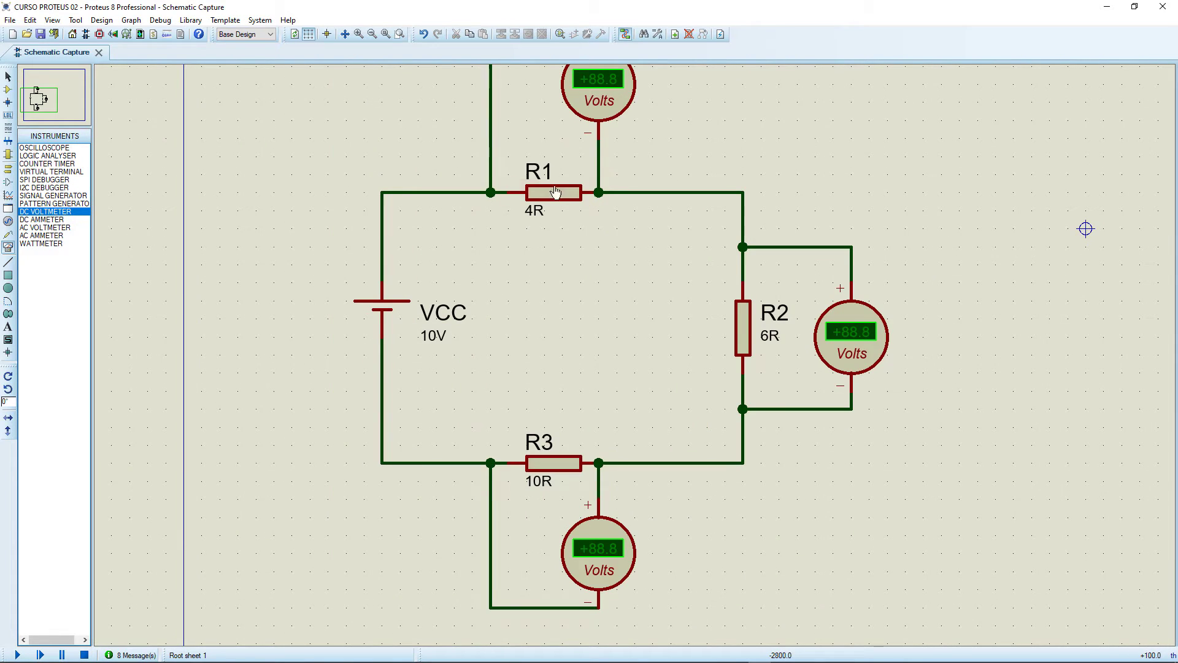
scroll(641, 232, "down", 1)
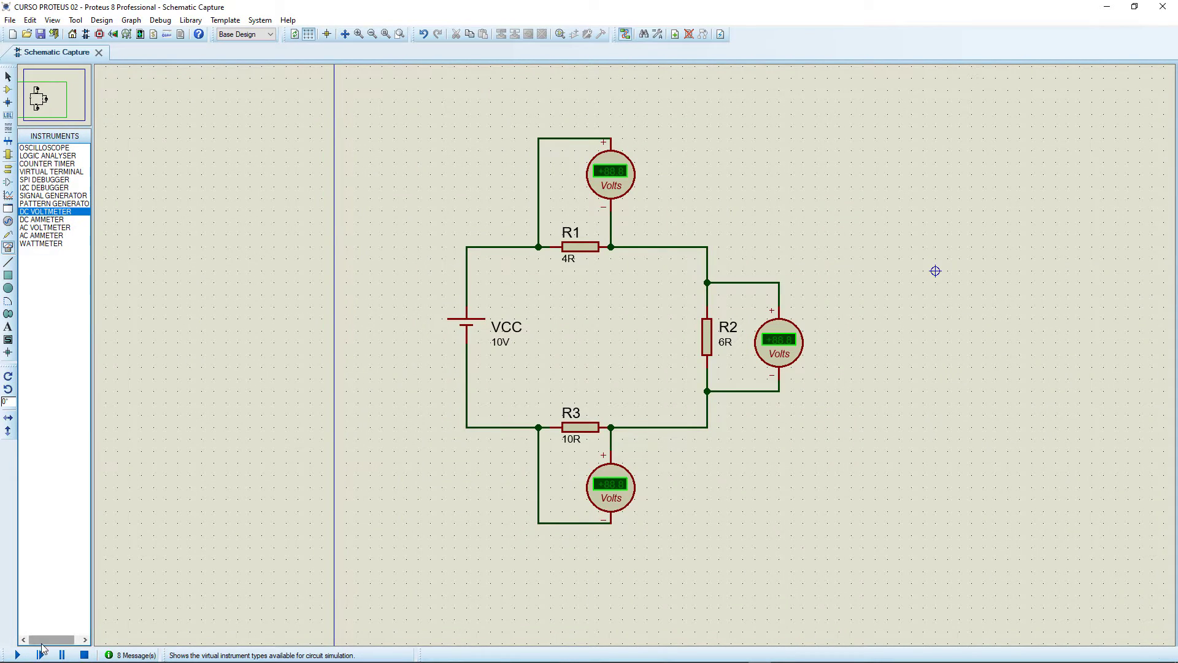
left_click(17, 655)
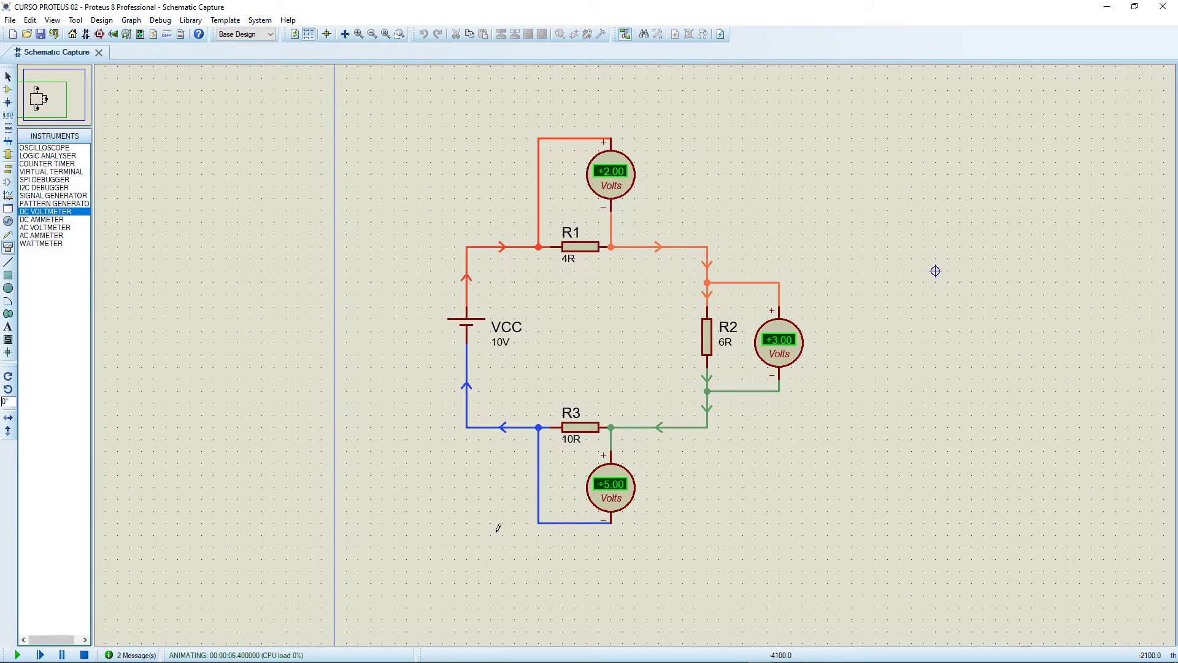
Examine the voltmeter readings and current directions at R1, R2 and R3, and stop the simulation.
scroll(627, 325, "up", 1)
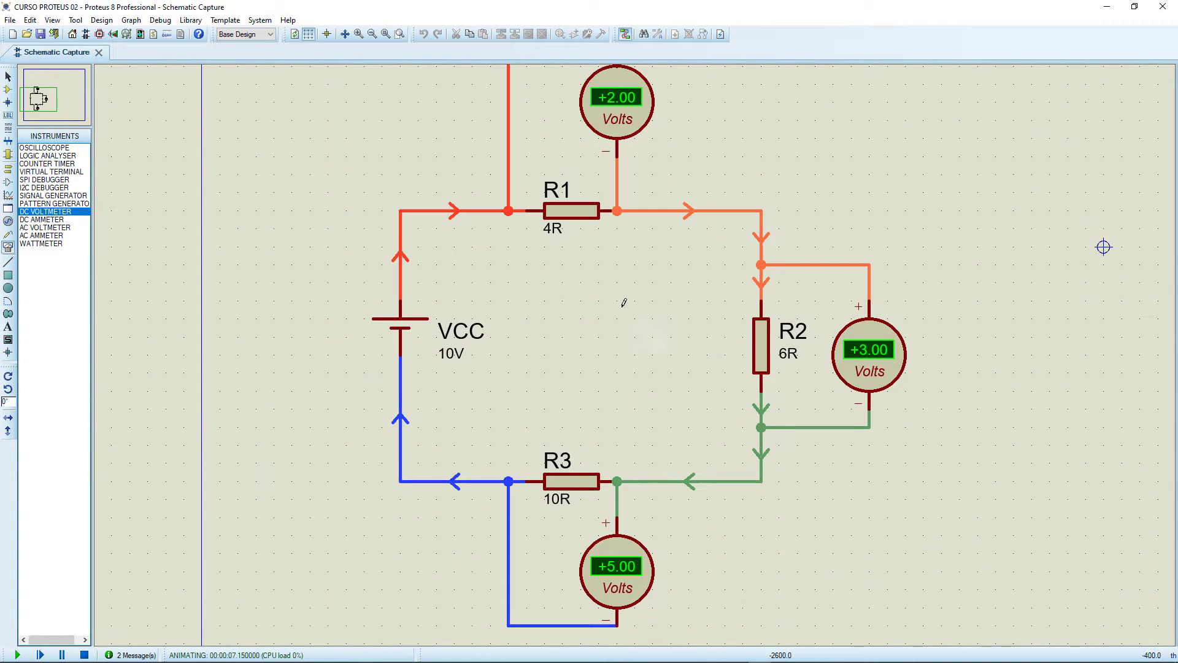
scroll(494, 193, "down", 1)
scroll(637, 350, "up", 1)
scroll(638, 376, "up", 1)
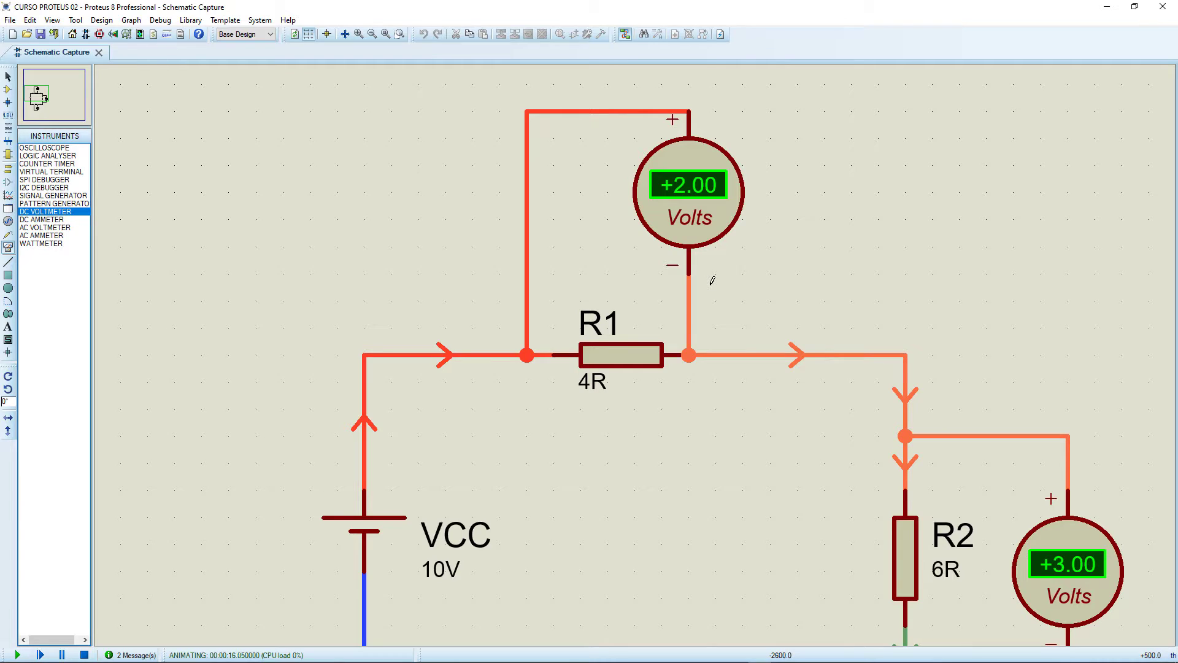
scroll(768, 389, "down", 1)
scroll(882, 504, "up", 1)
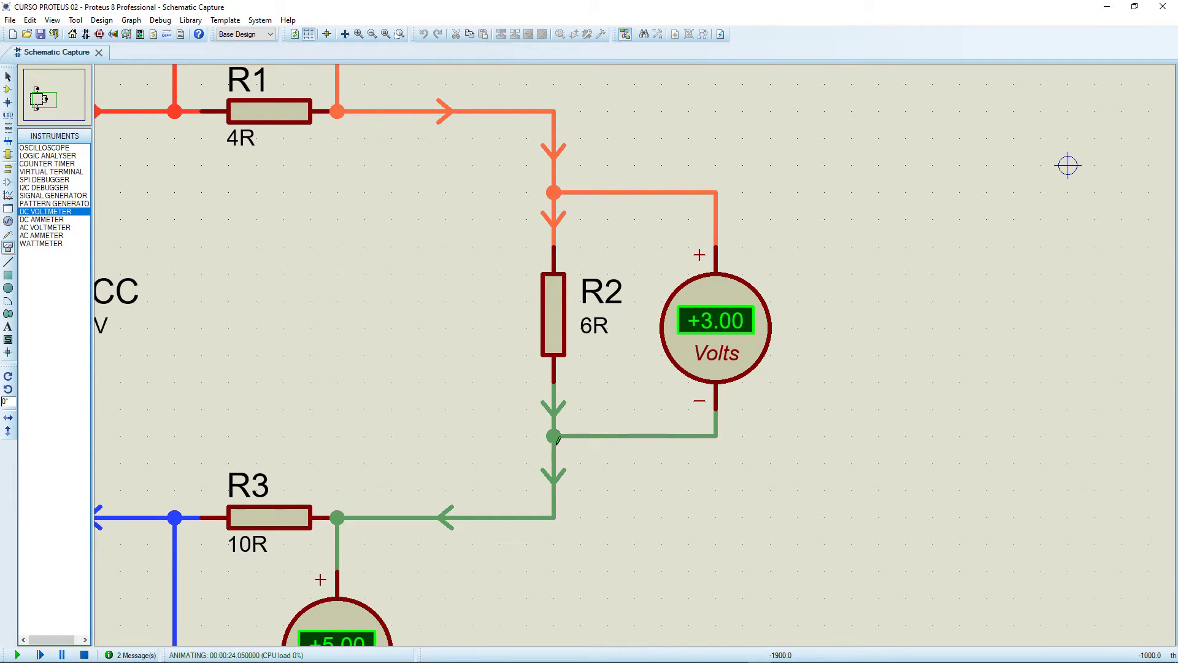
scroll(489, 457, "down", 1)
scroll(437, 468, "up", 1)
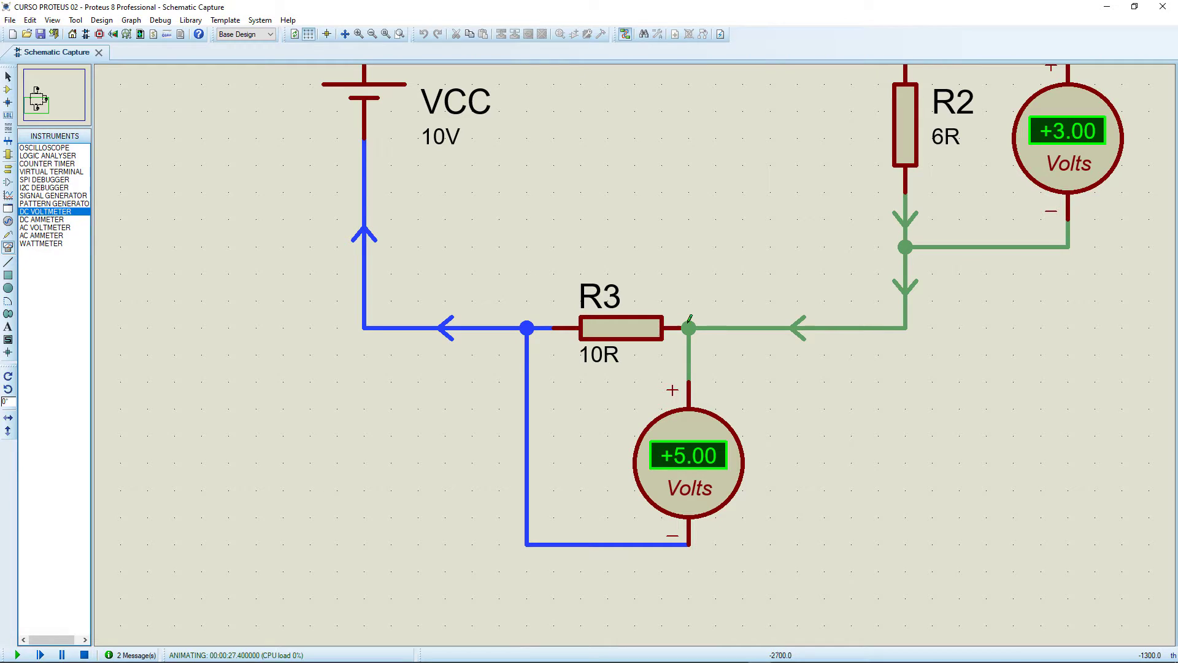
scroll(638, 294, "down", 1)
scroll(638, 295, "up", 1)
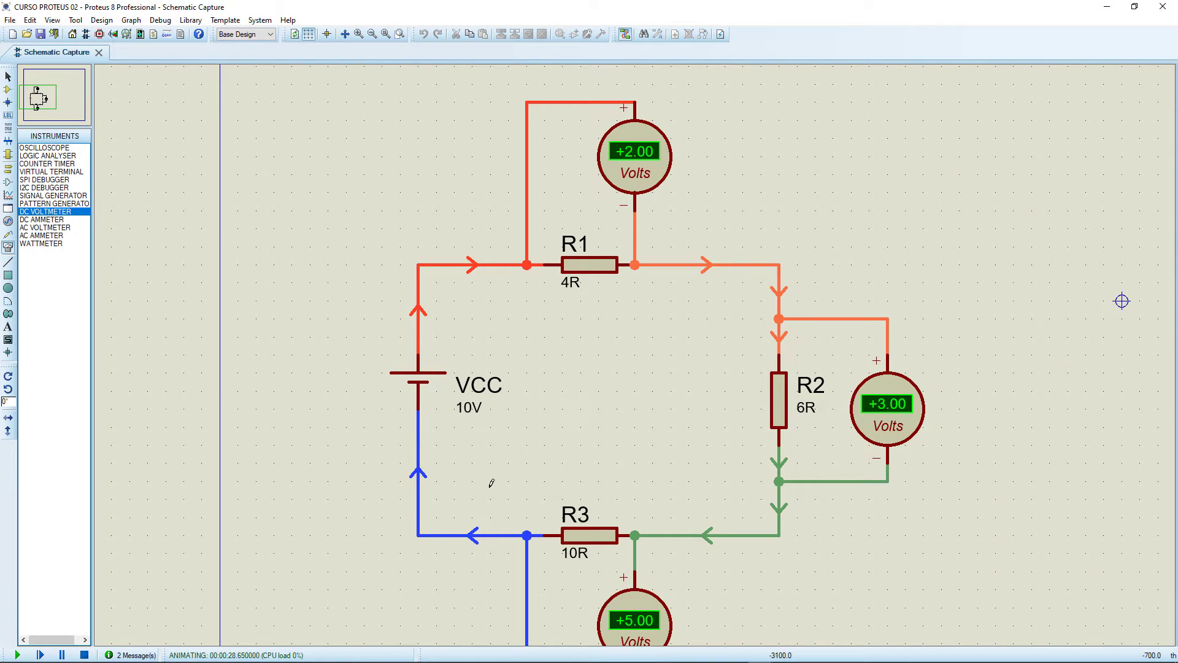
scroll(635, 334, "down", 1)
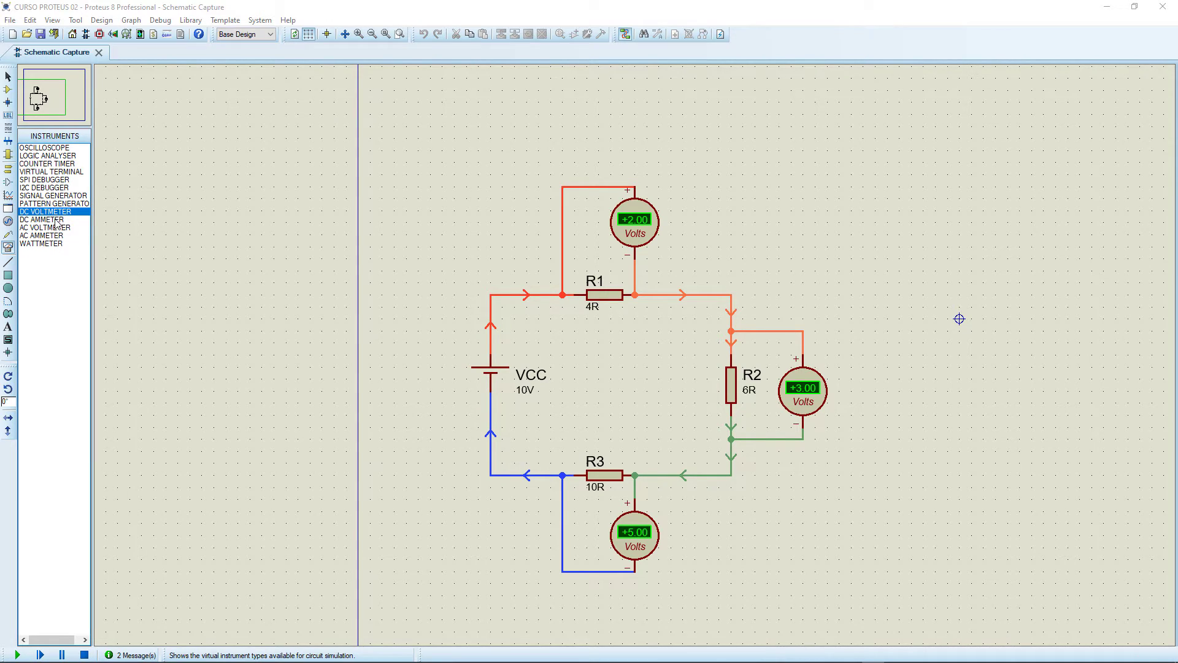
left_click(84, 655)
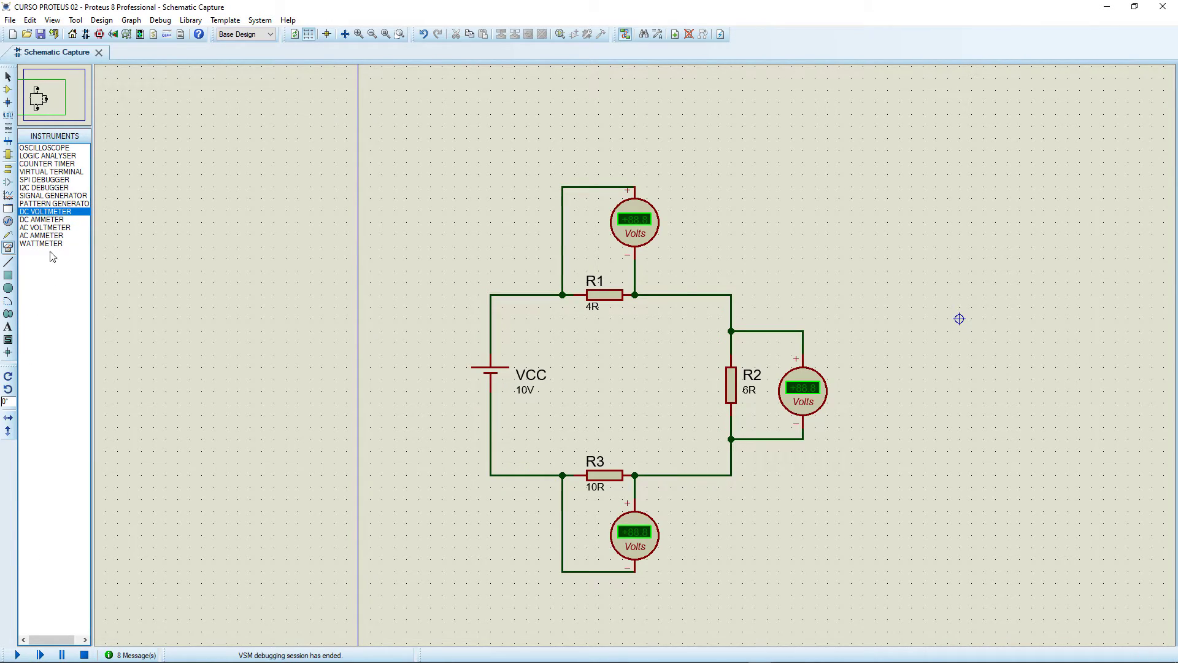
Delete the wire between the VCC cell's positive terminal and R1 and place a DC ammeter in the gap.
left_click(57, 220)
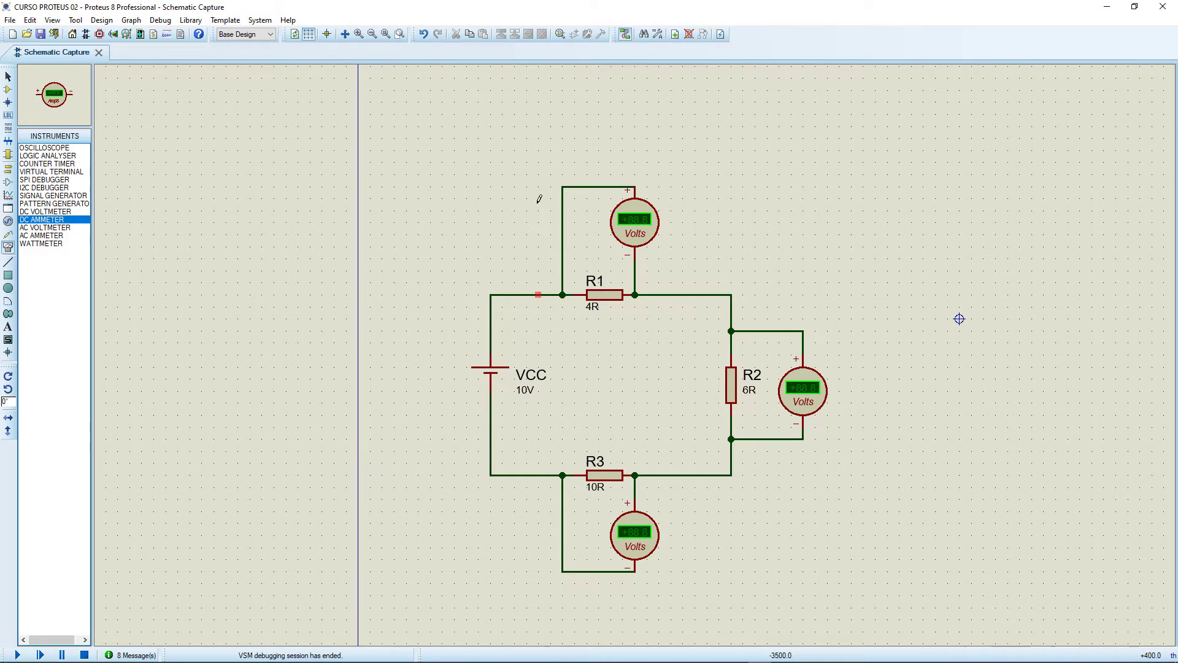
right_click(534, 294)
left_click(568, 326)
left_click(502, 294)
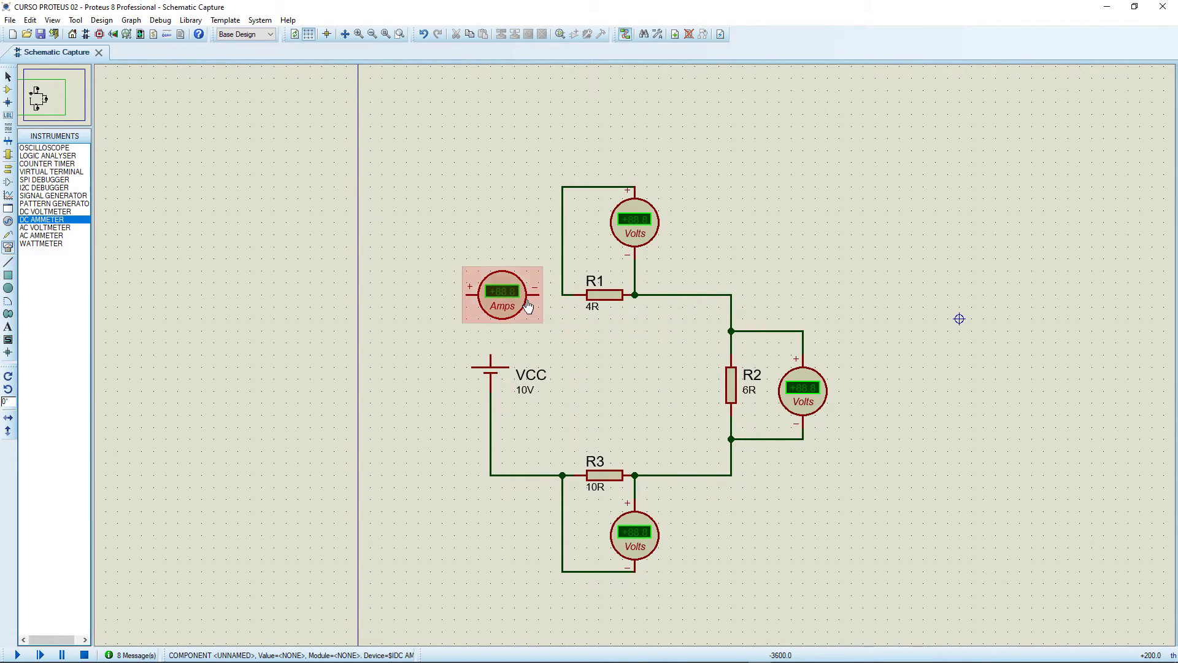
Connect the ammeter in series, joining its negative terminal to the R1 node and its positive terminal to the VCC cell's positive terminal.
left_click(539, 295)
left_click(562, 295)
left_click_drag(517, 302, 554, 302)
left_click(497, 319)
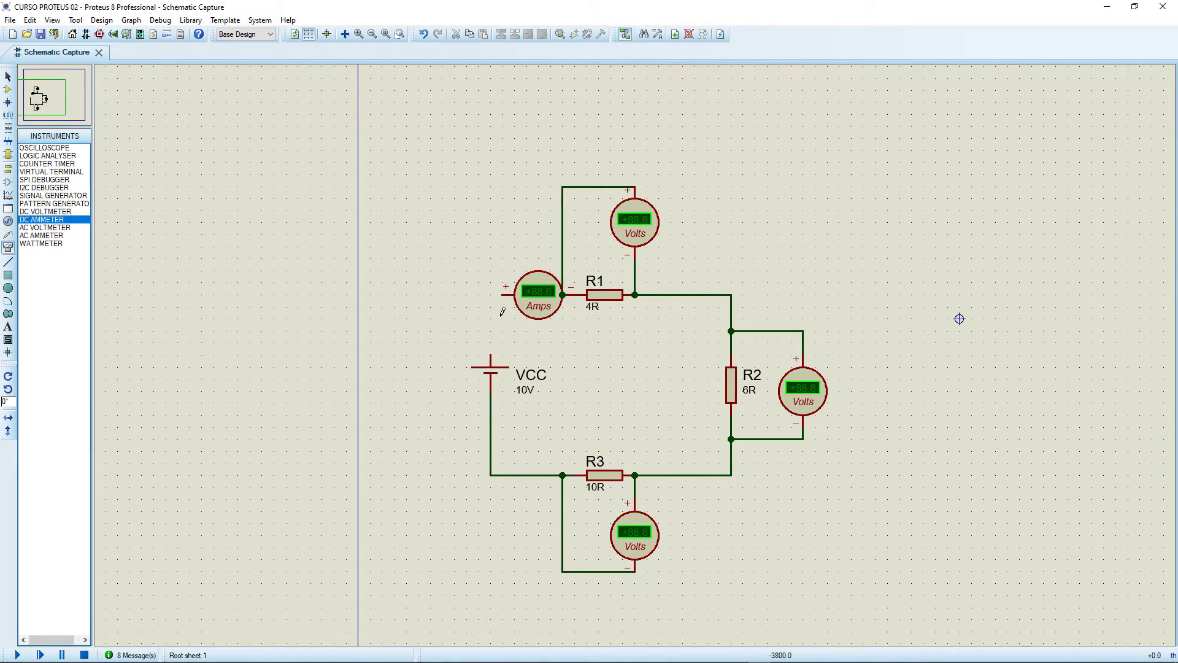
left_click(502, 295)
left_click(491, 356)
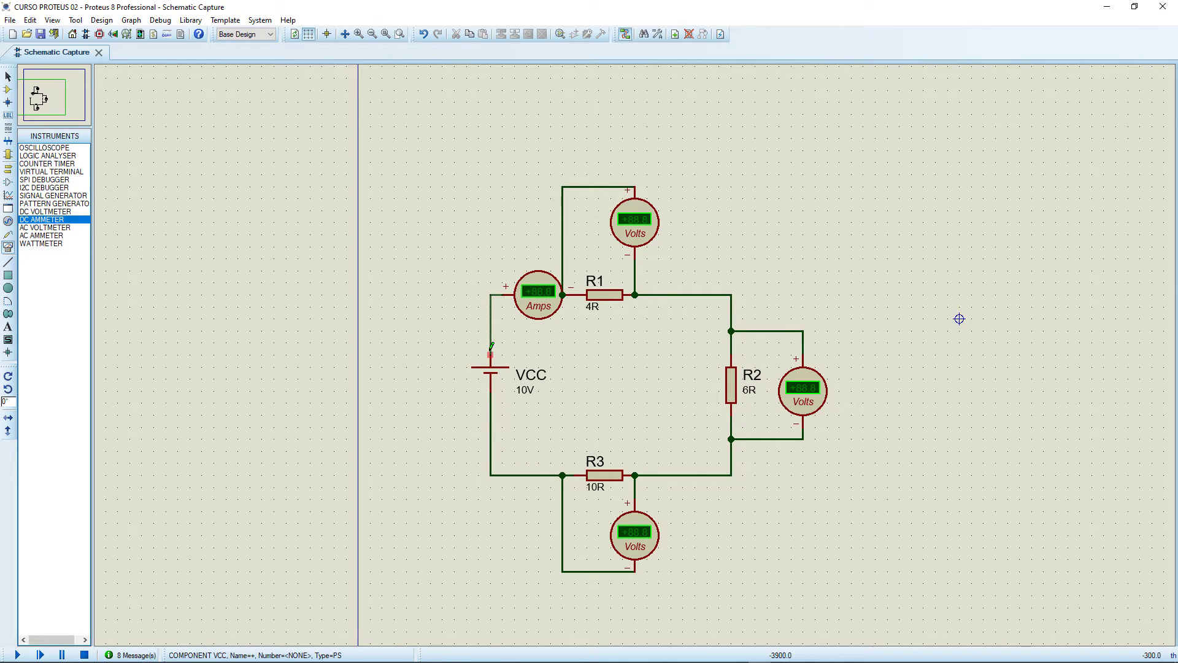
Shift the ammeter slightly away from R1 and start the simulation with the ammeter and three voltmeters.
left_click(534, 317)
left_click_drag(534, 317, 522, 319)
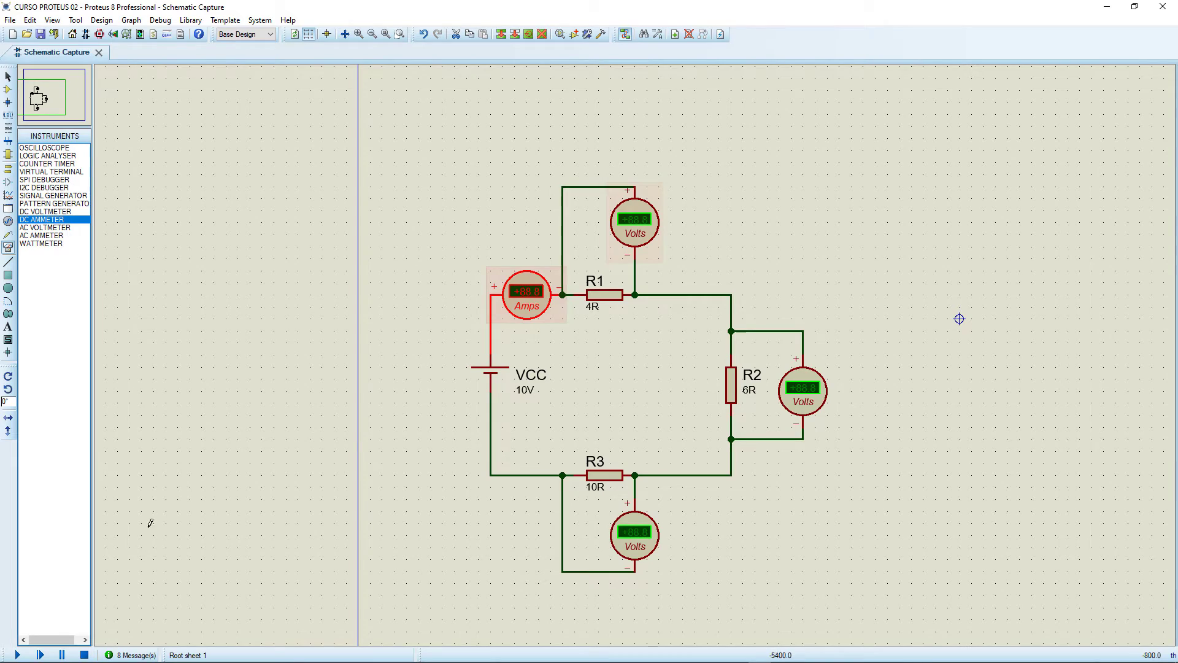
left_click(17, 656)
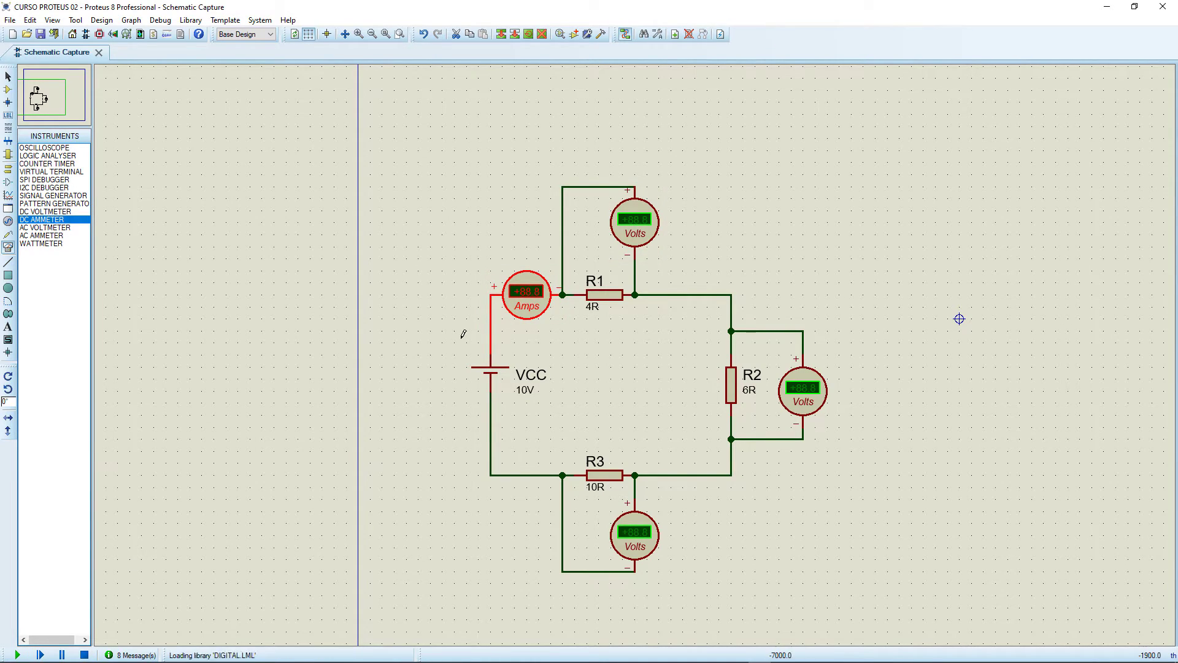